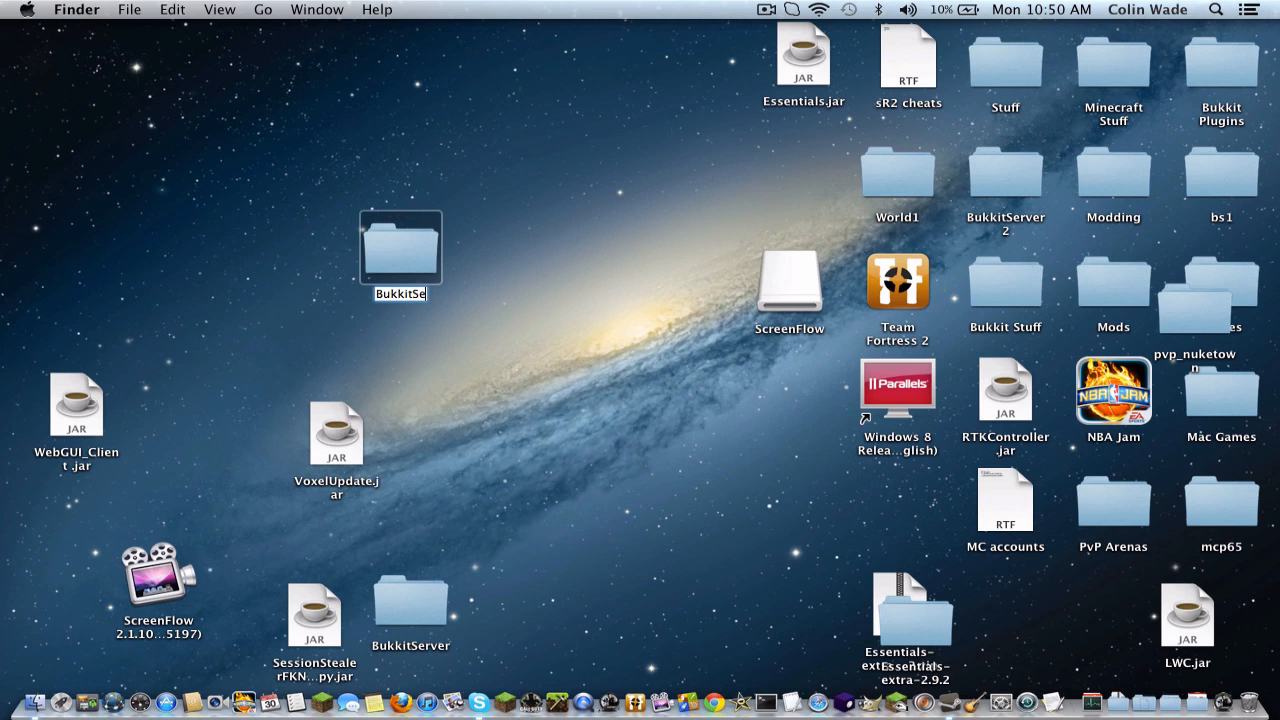
Try to name the new desktop folder BukkitServer.
text(rver)
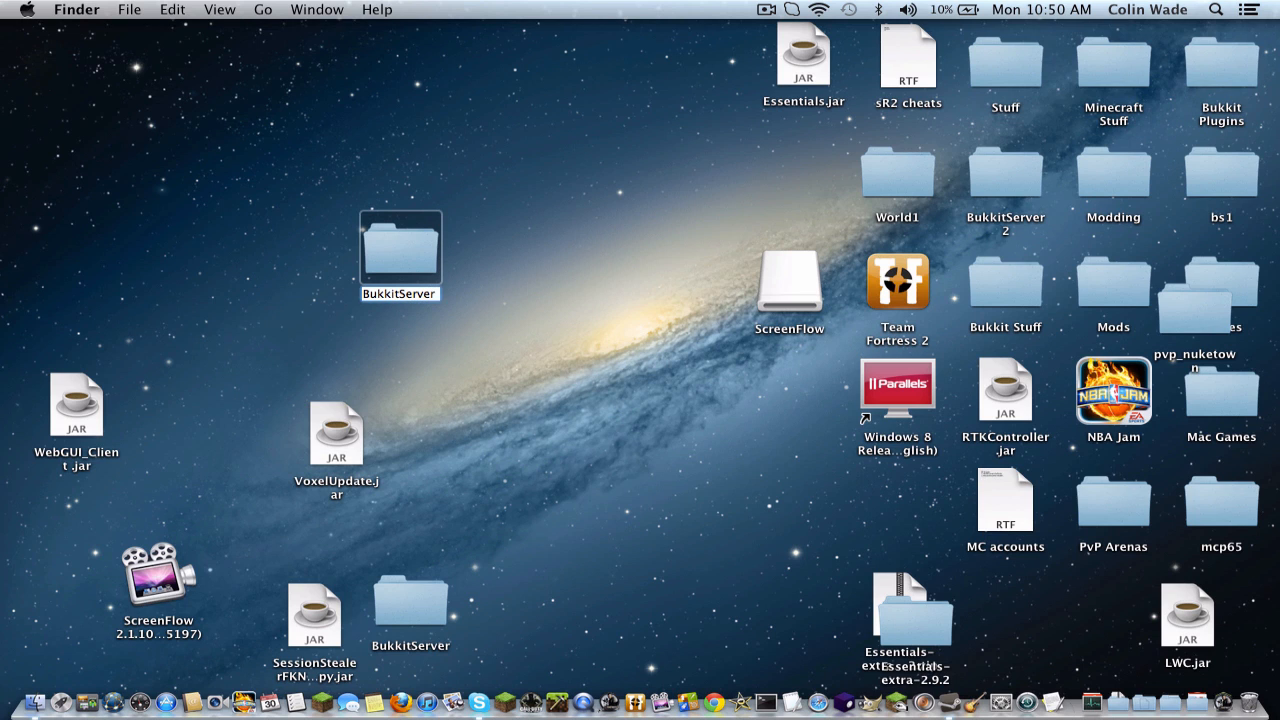
key(Return)
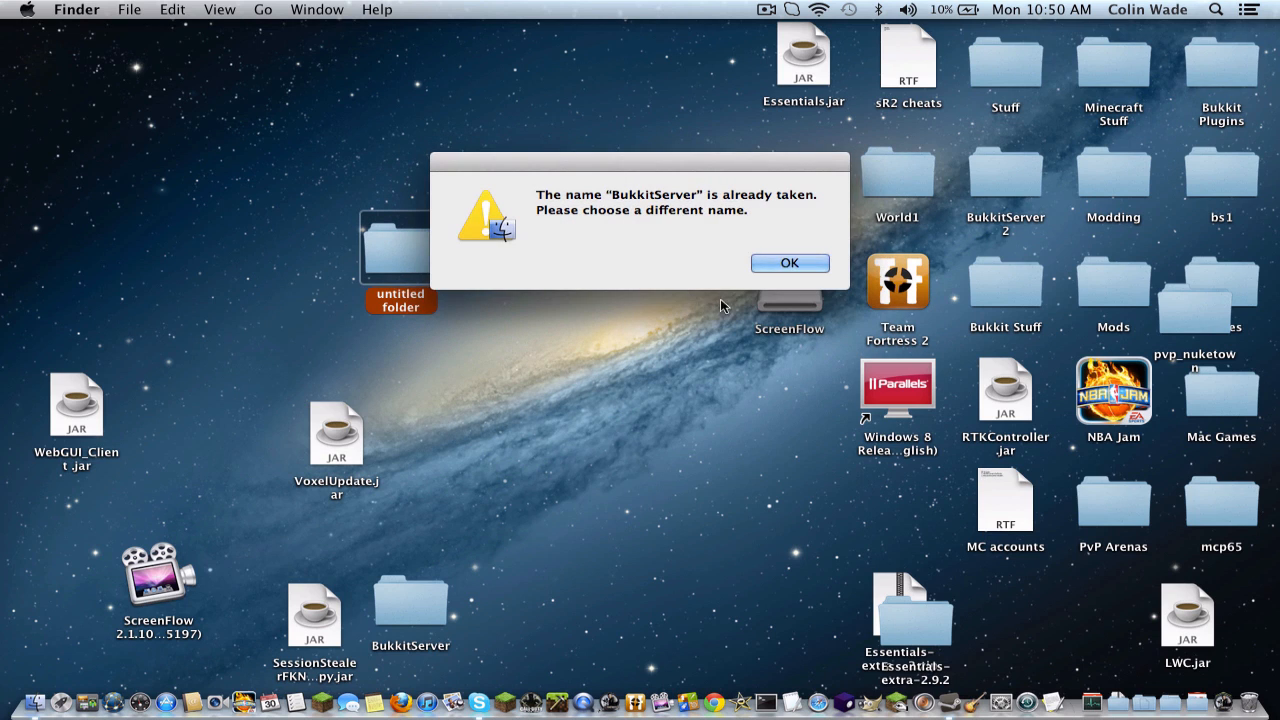
click(768, 264)
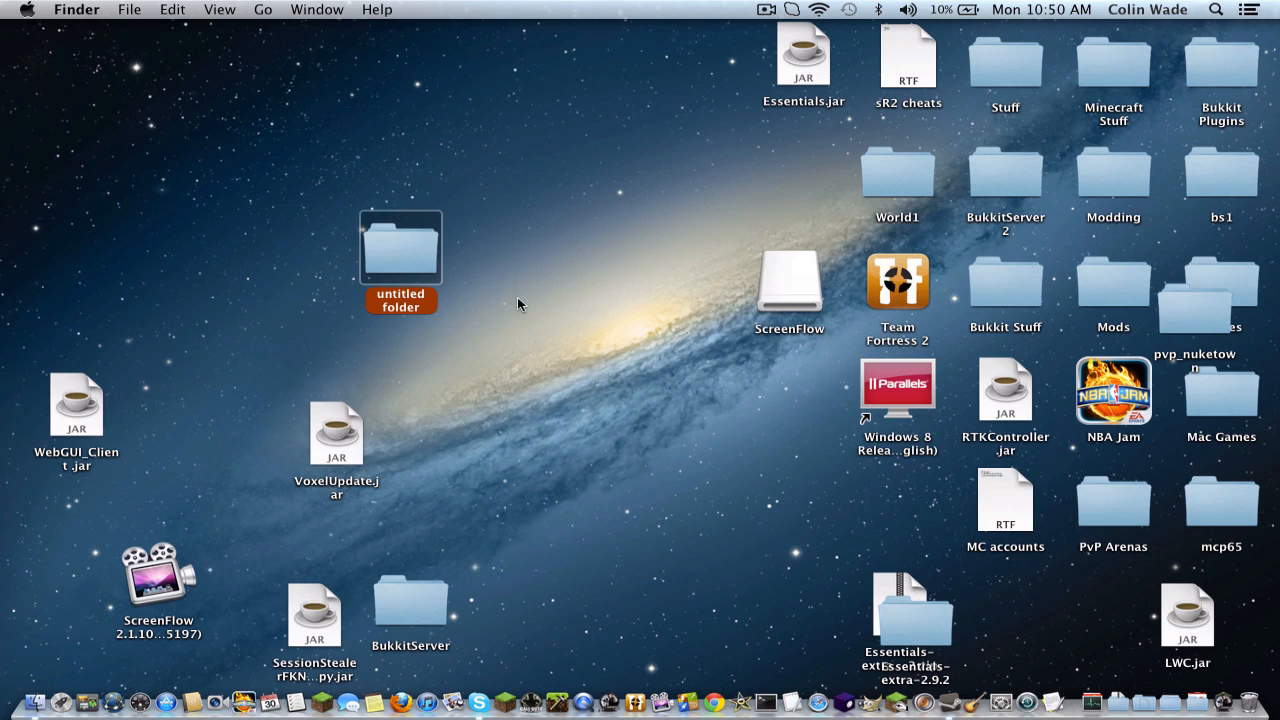
Rename the untitled desktop folder to MinecraftServer.
key(Return)
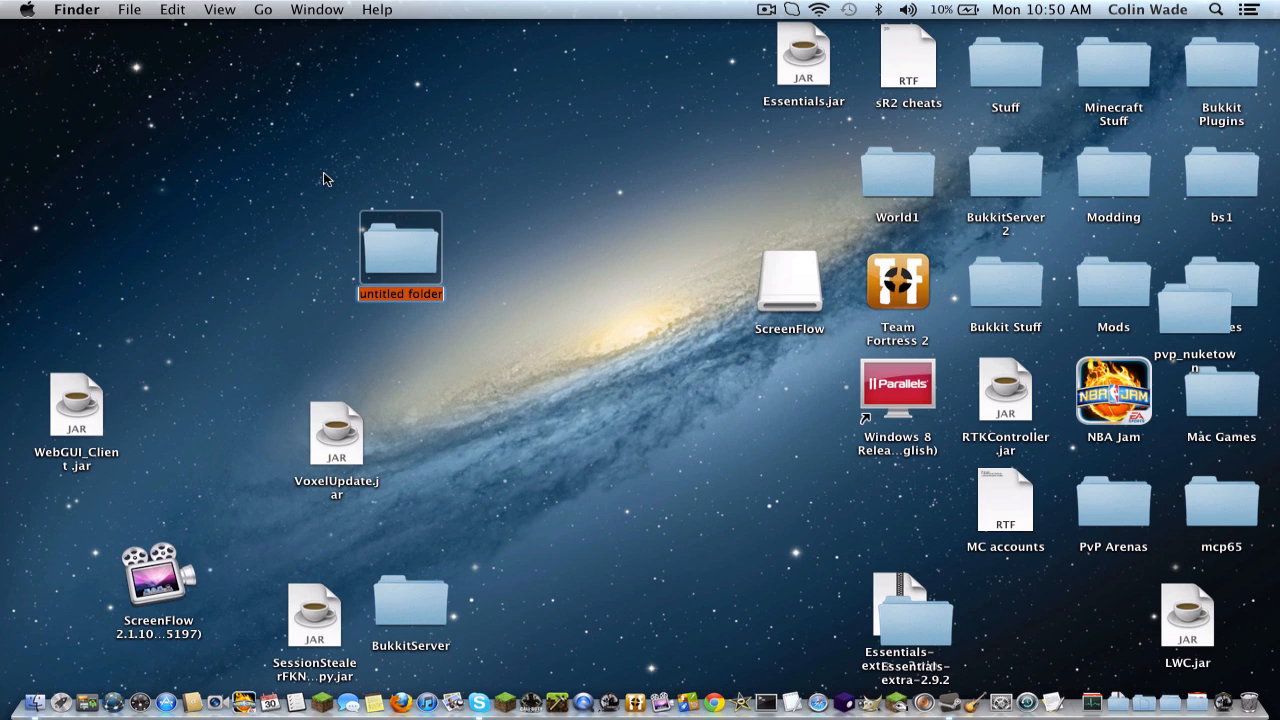
text(Minecraft)
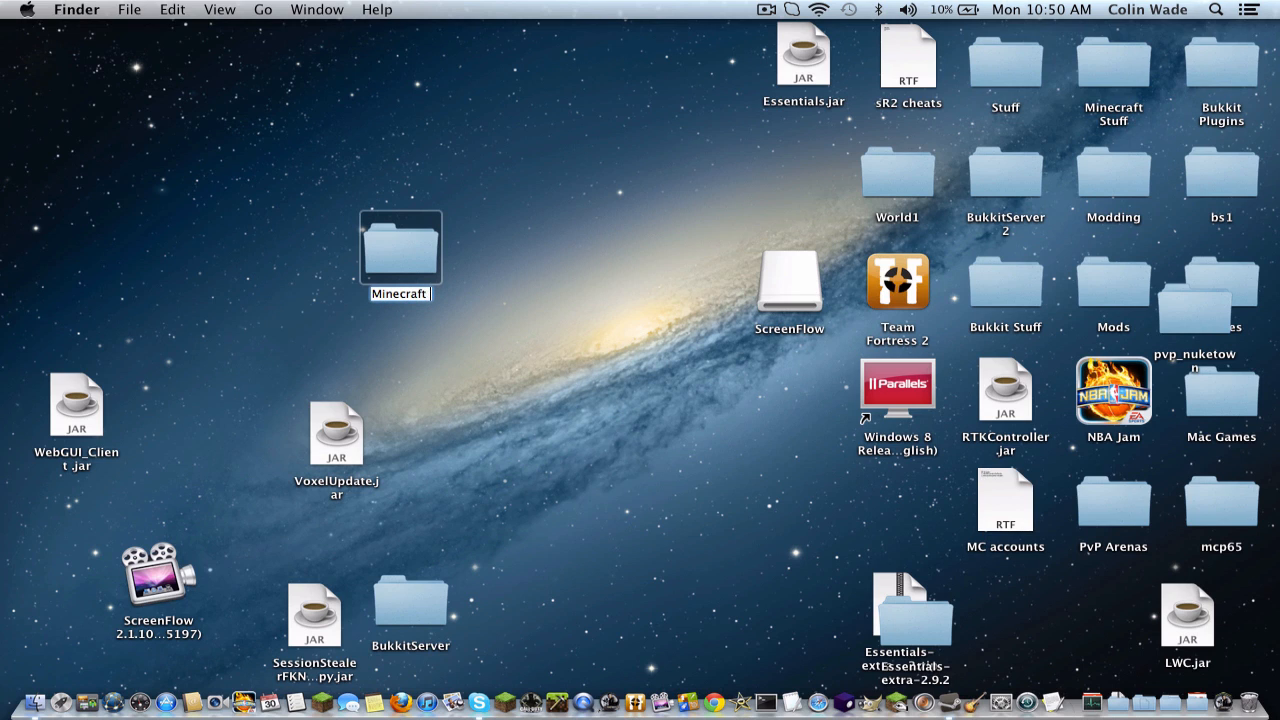
text( Server)
key(Escape)
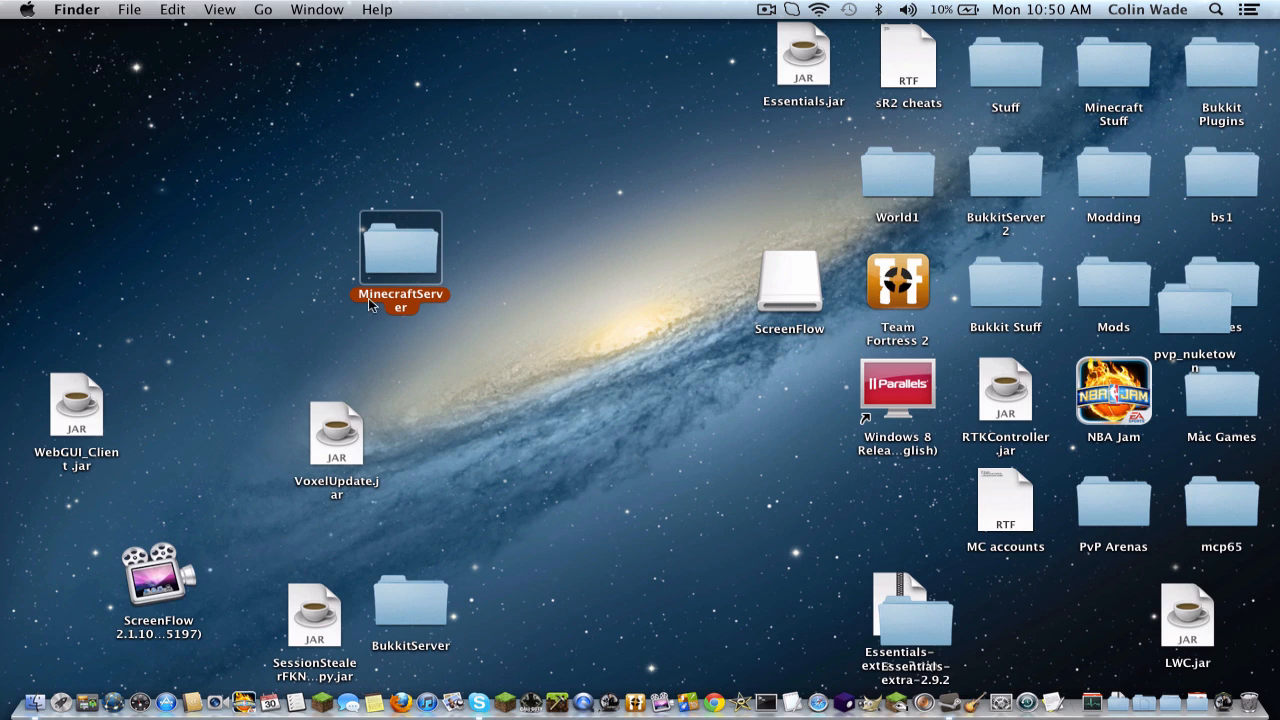
click(436, 414)
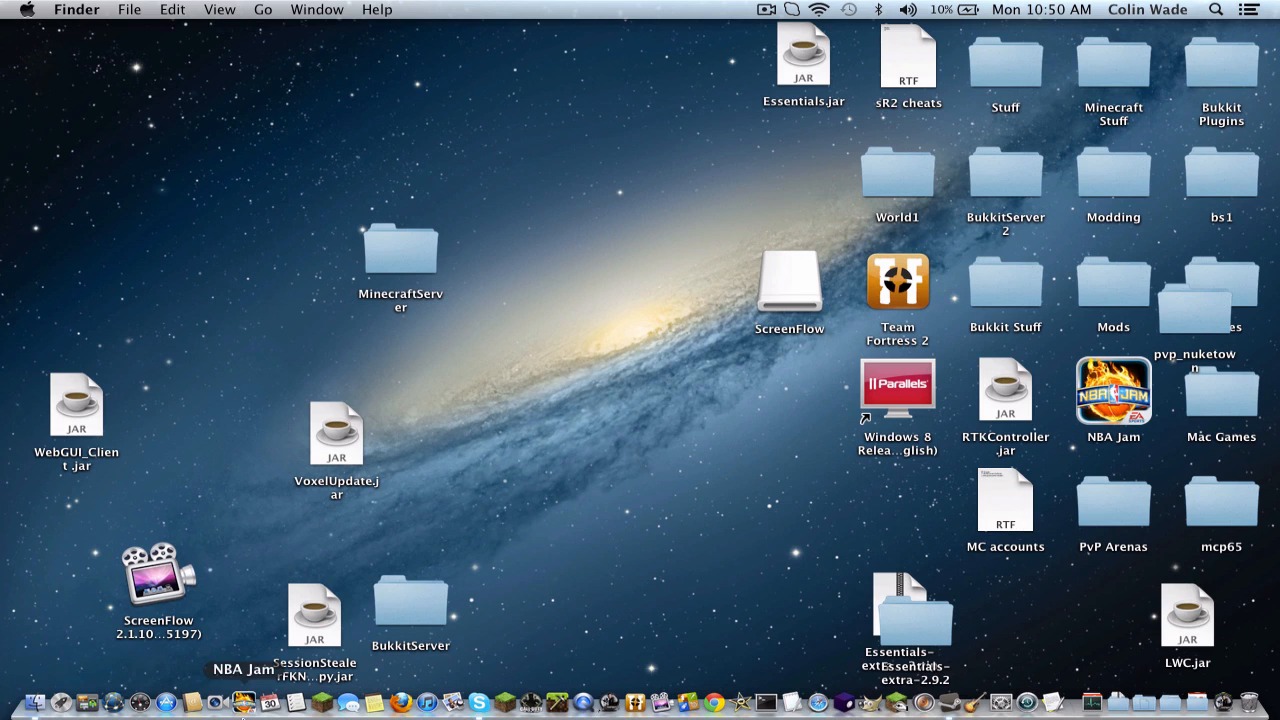
Switch to RockMelt, open the bookmarked BukkitWiki server setup guide and find its Mac OS X section.
click(110, 703)
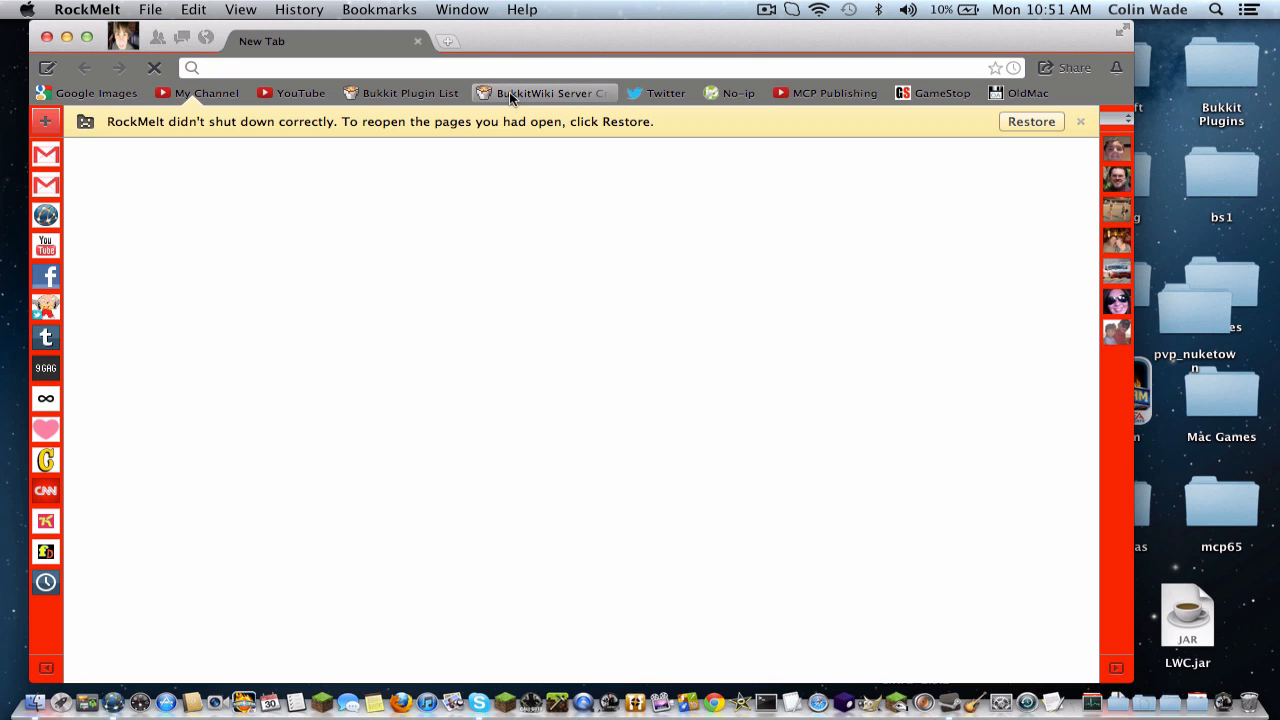
click(511, 95)
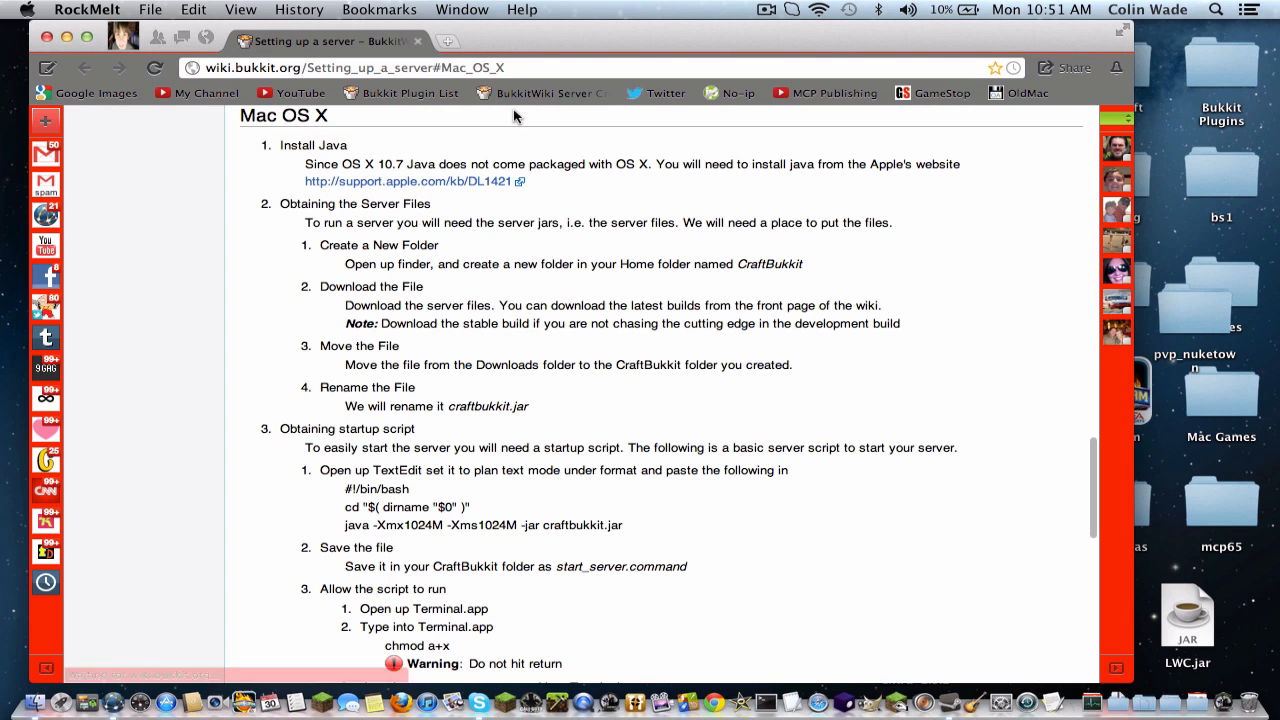
scroll(458, 188, down, 1)
scroll(458, 189, down, 4)
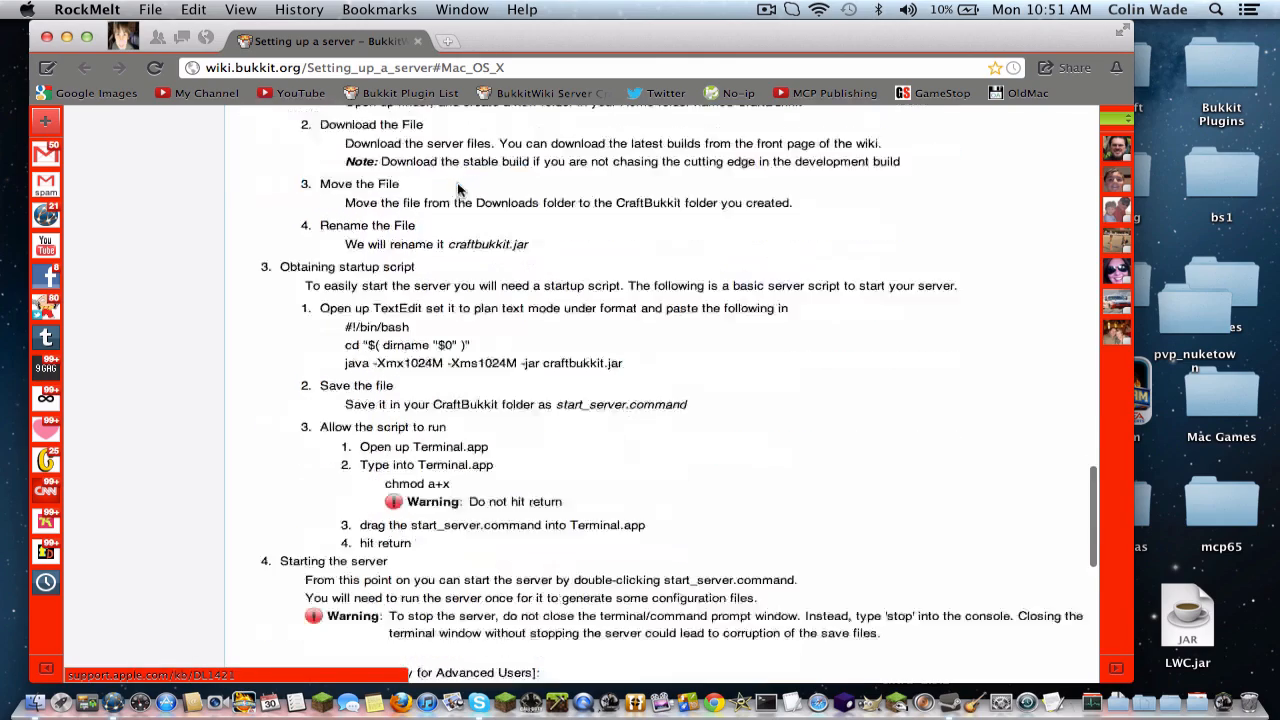
scroll(458, 189, up, 5)
drag(243, 155, 372, 154)
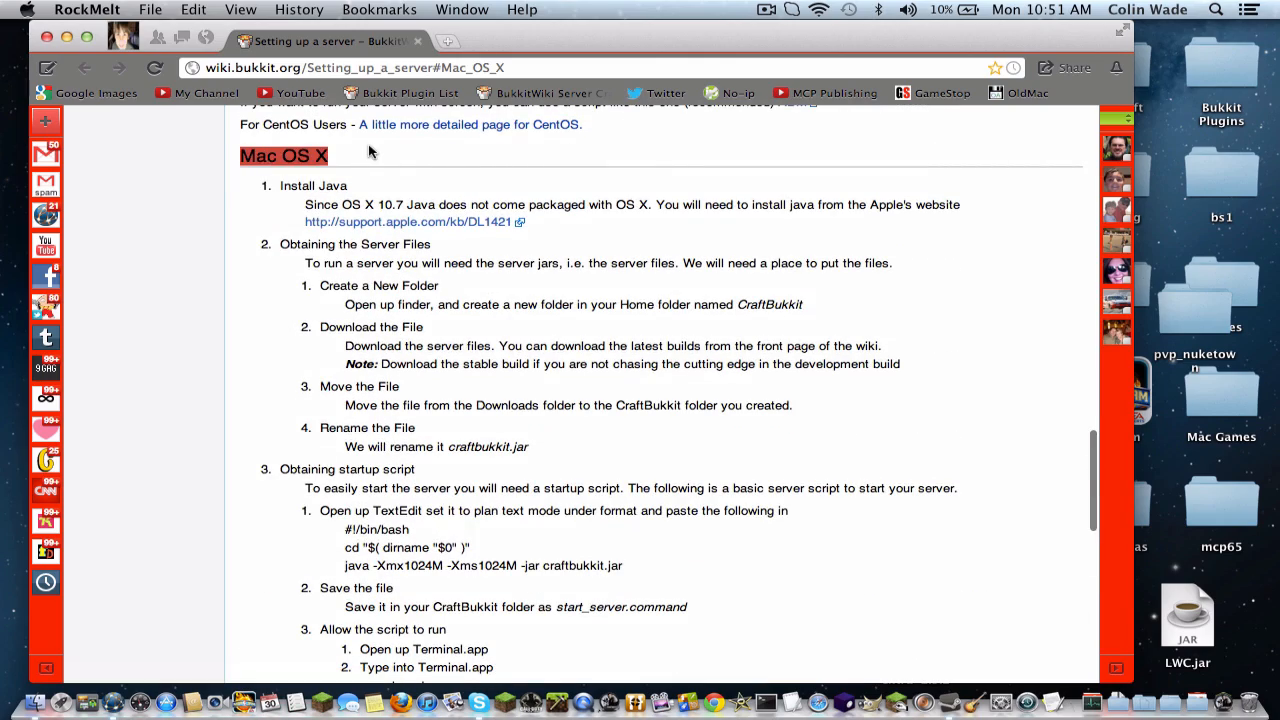
click(370, 153)
Copy the block of terminal commands under the guide's ALTERNATE METHOD heading, and minimize the browser window.
scroll(368, 150, down, 4)
scroll(368, 150, down, 8)
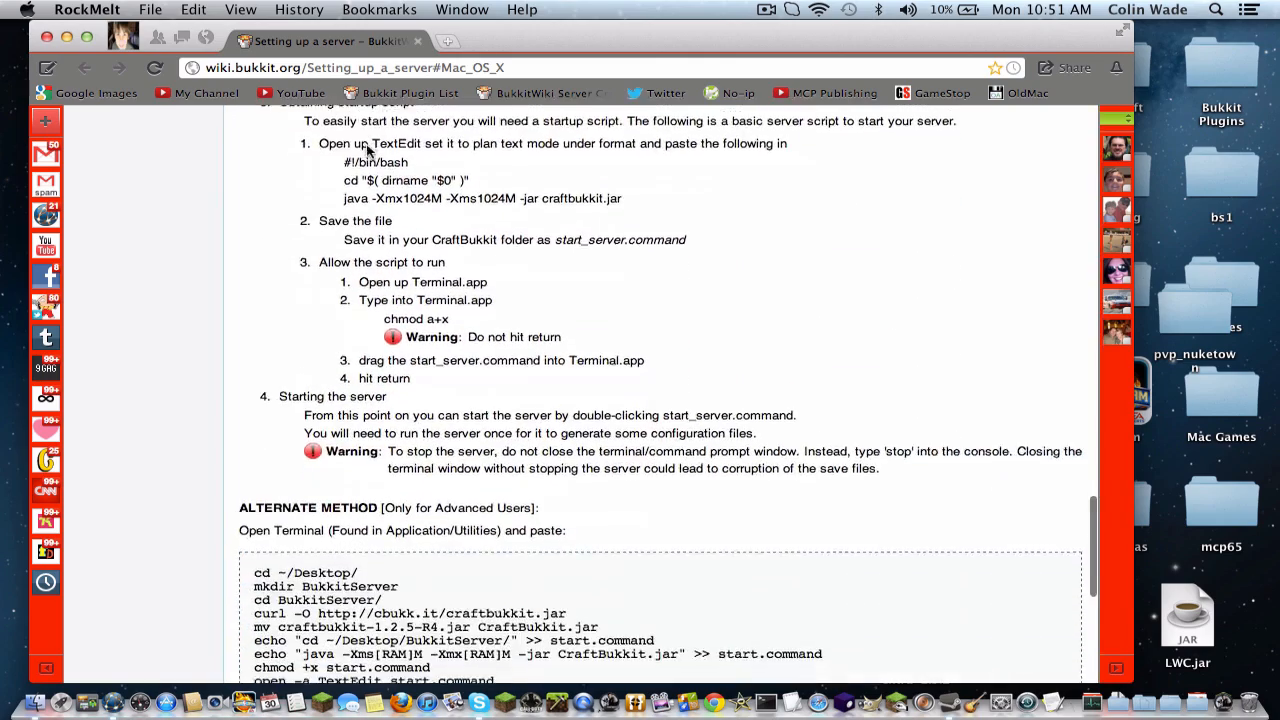
drag(243, 237, 381, 247)
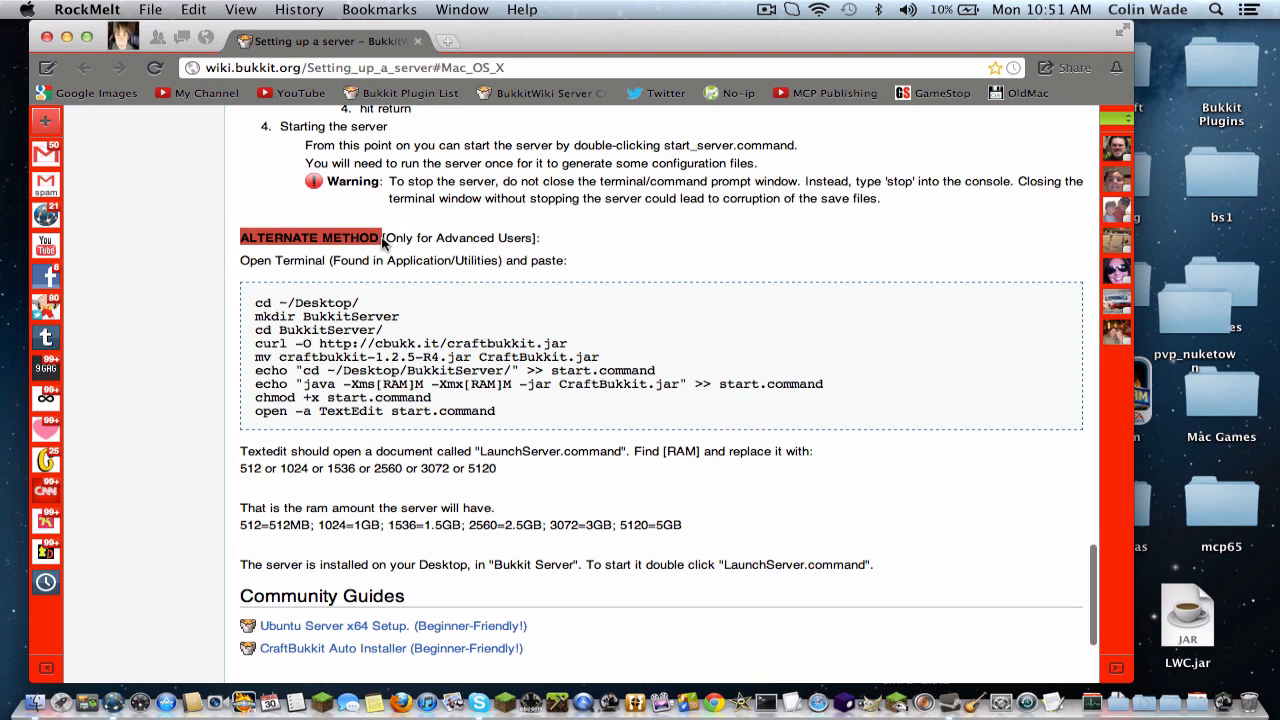
click(302, 325)
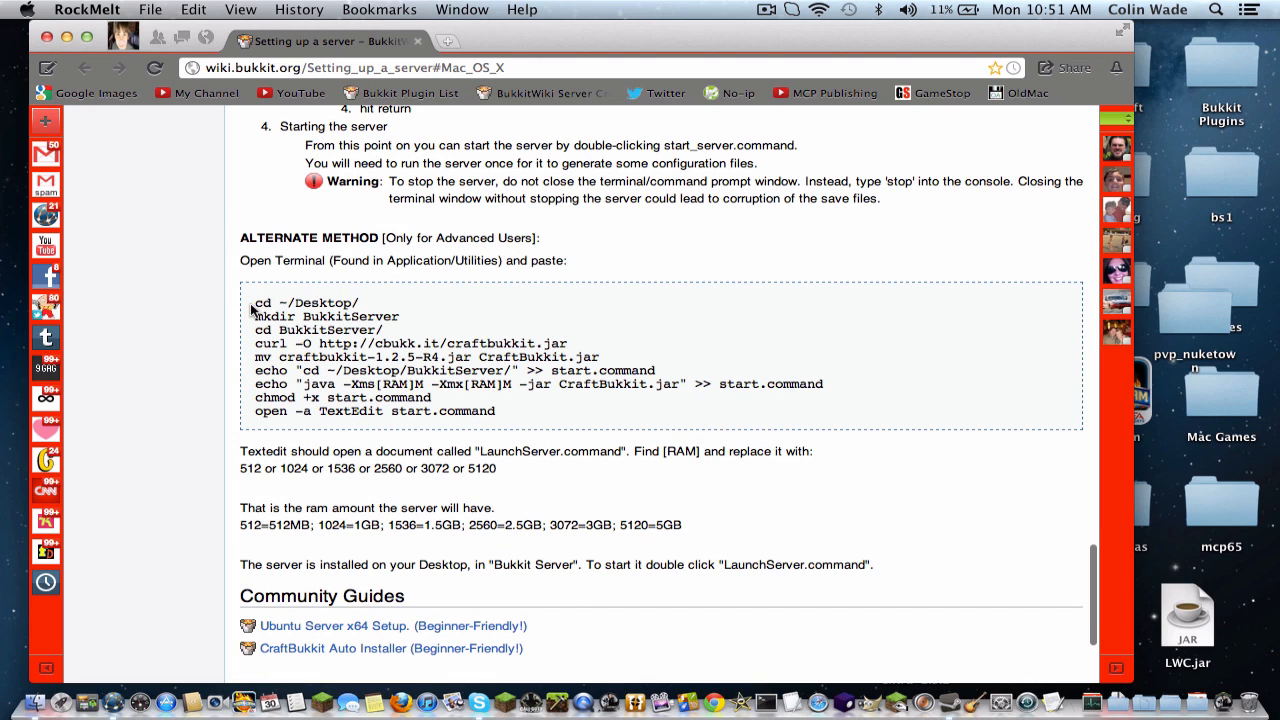
drag(252, 309, 635, 421)
key(super+c)
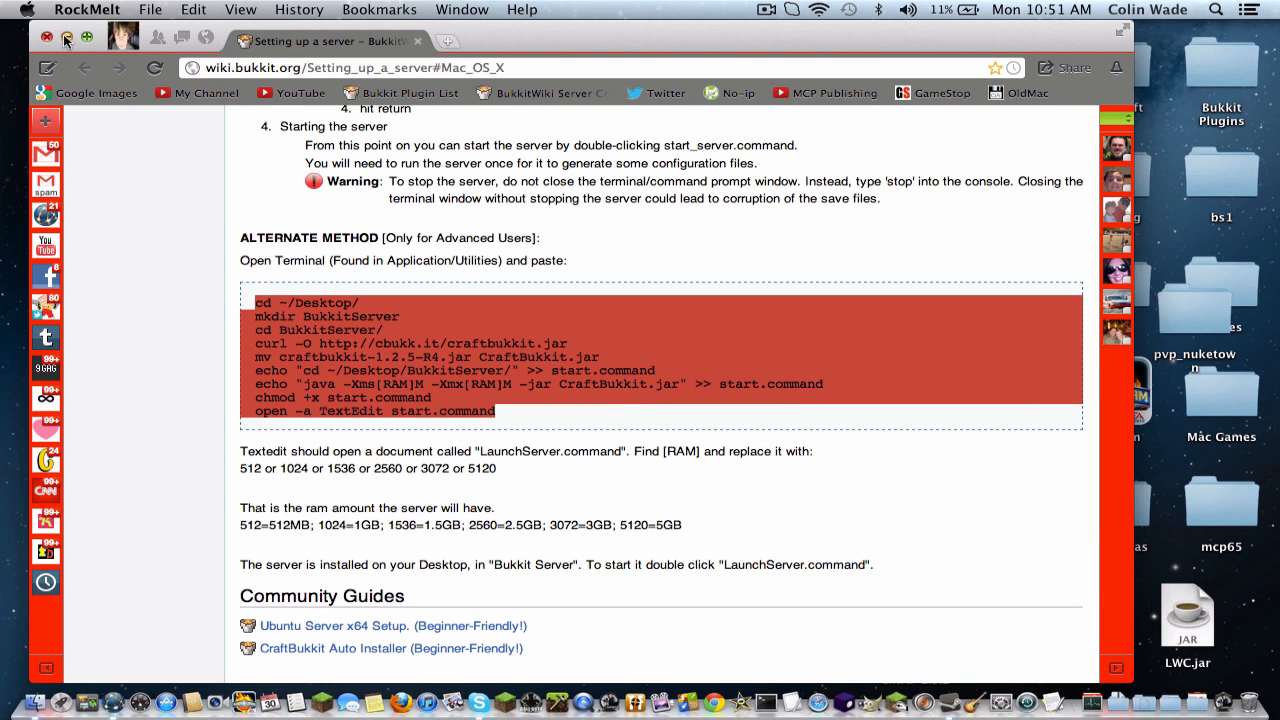
key(super+m)
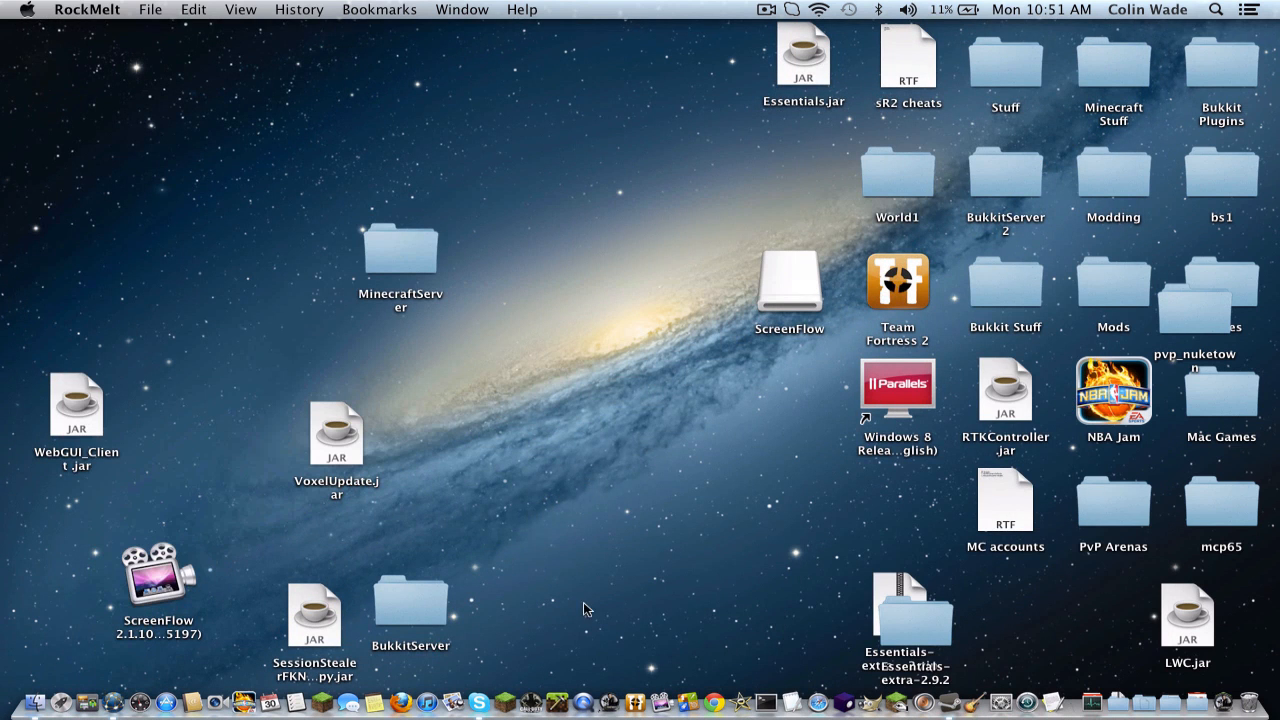
Switch to Terminal and run the copied server setup commands.
click(762, 705)
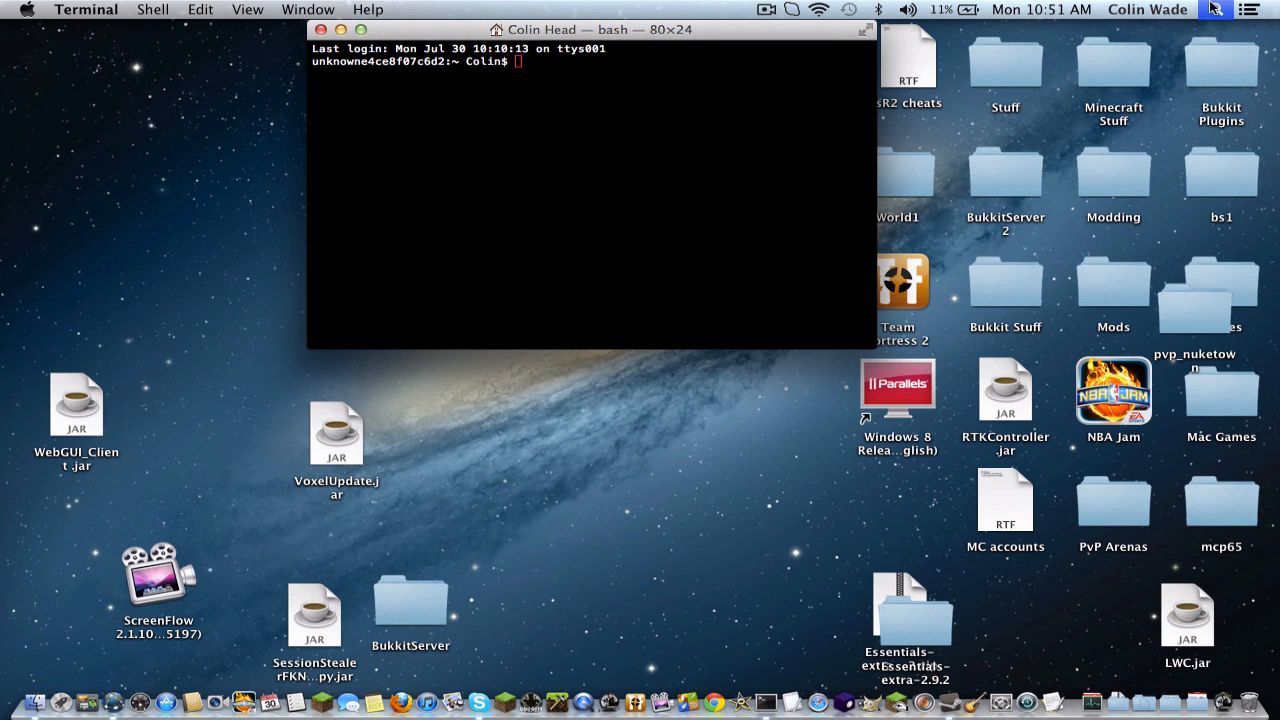
click(1216, 9)
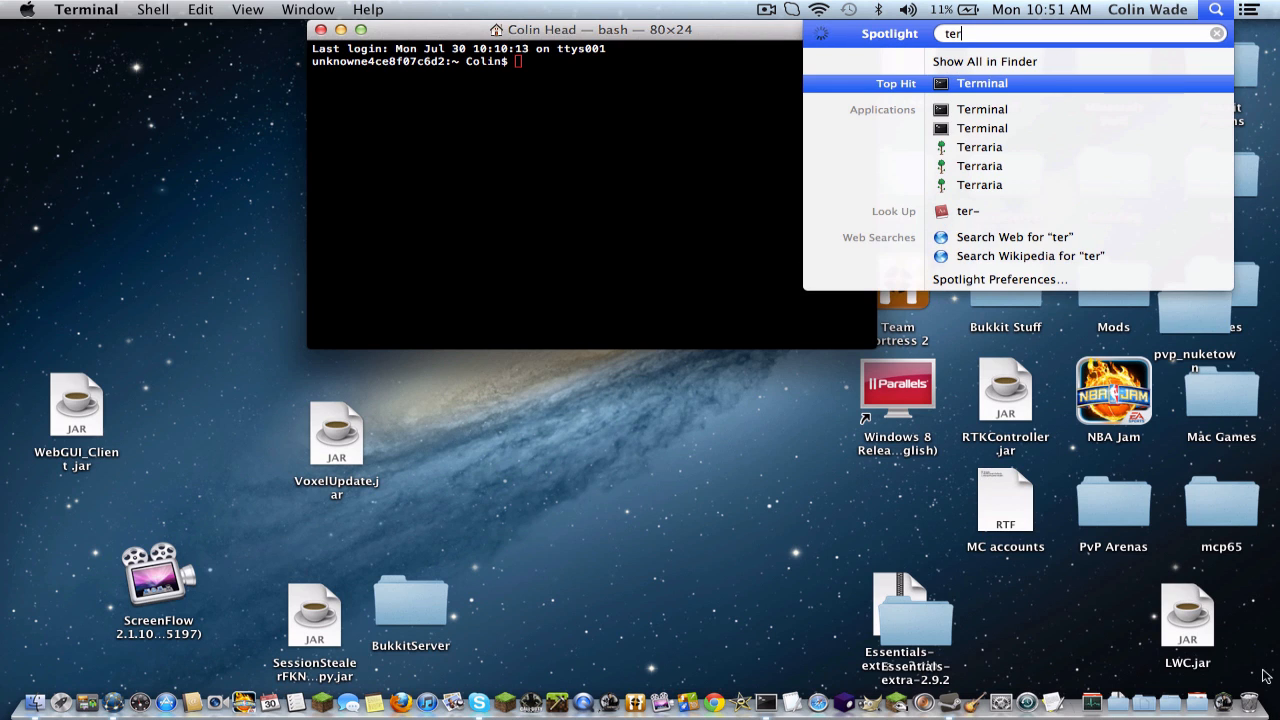
click(616, 456)
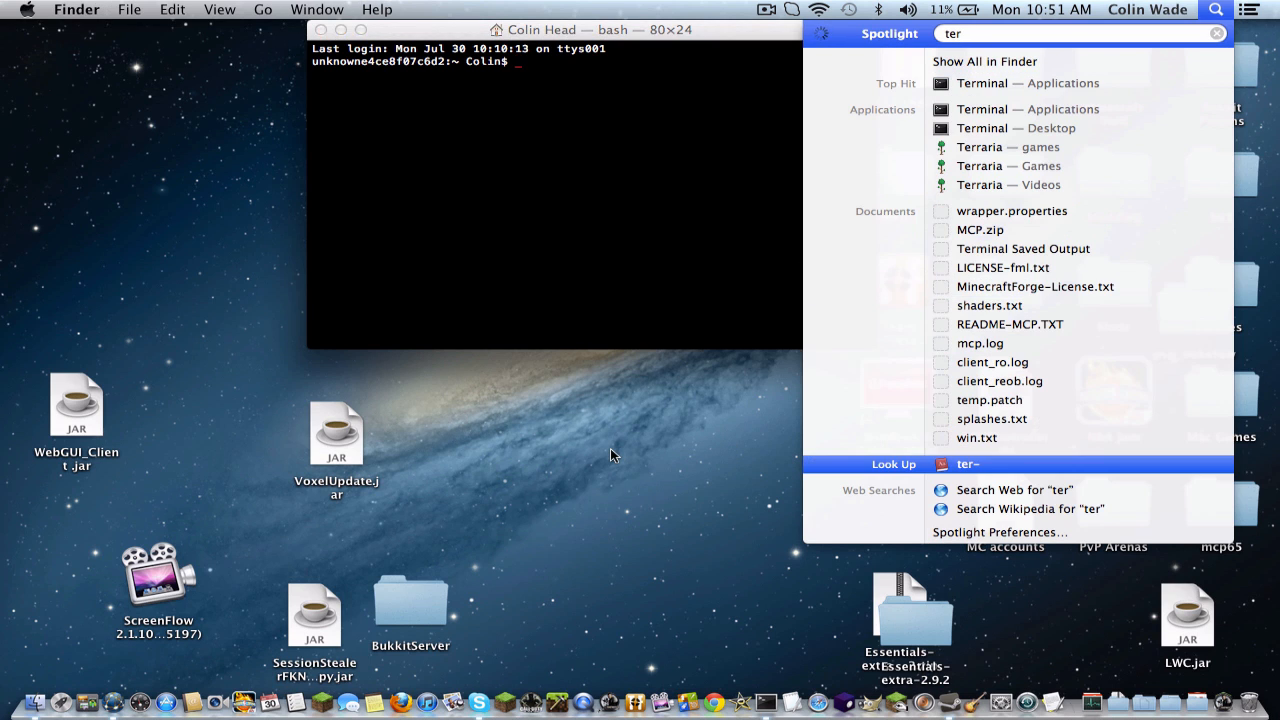
click(555, 25)
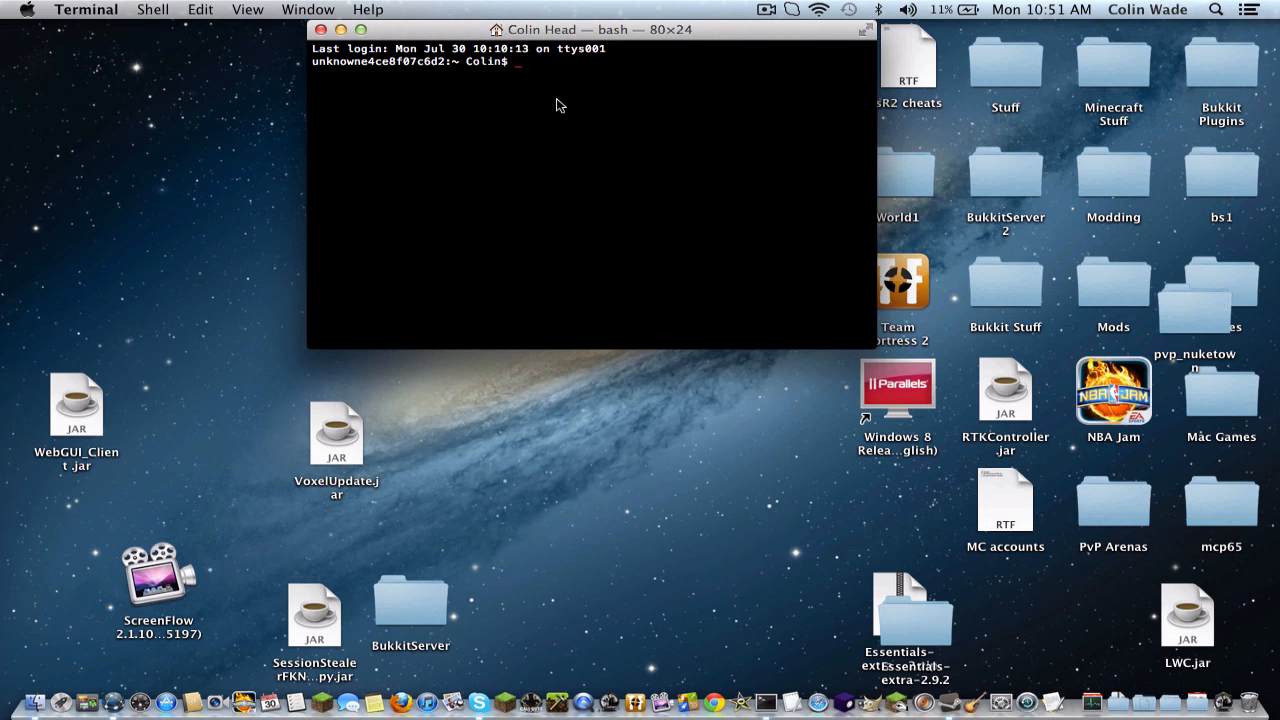
key(super+v)
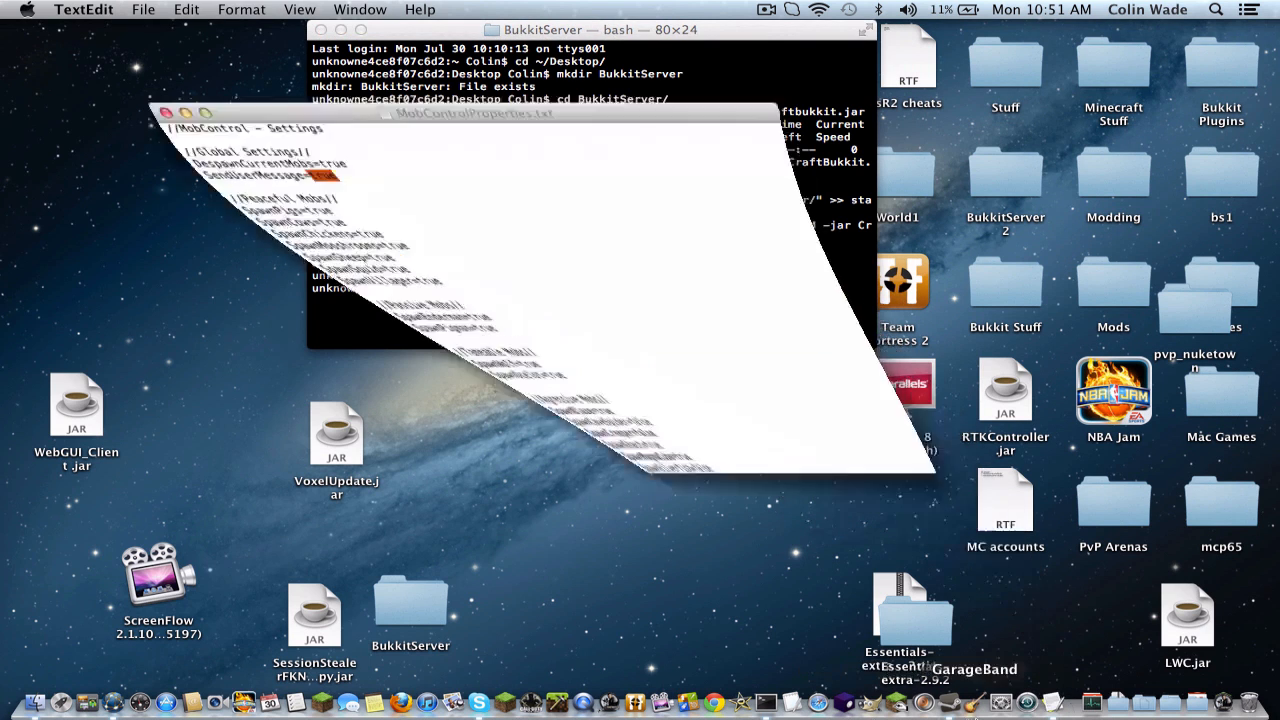
In start.command, replace both [RAM] placeholders with 1024 so the options read -Xms1024M and -Xmx1024M.
click(147, 54)
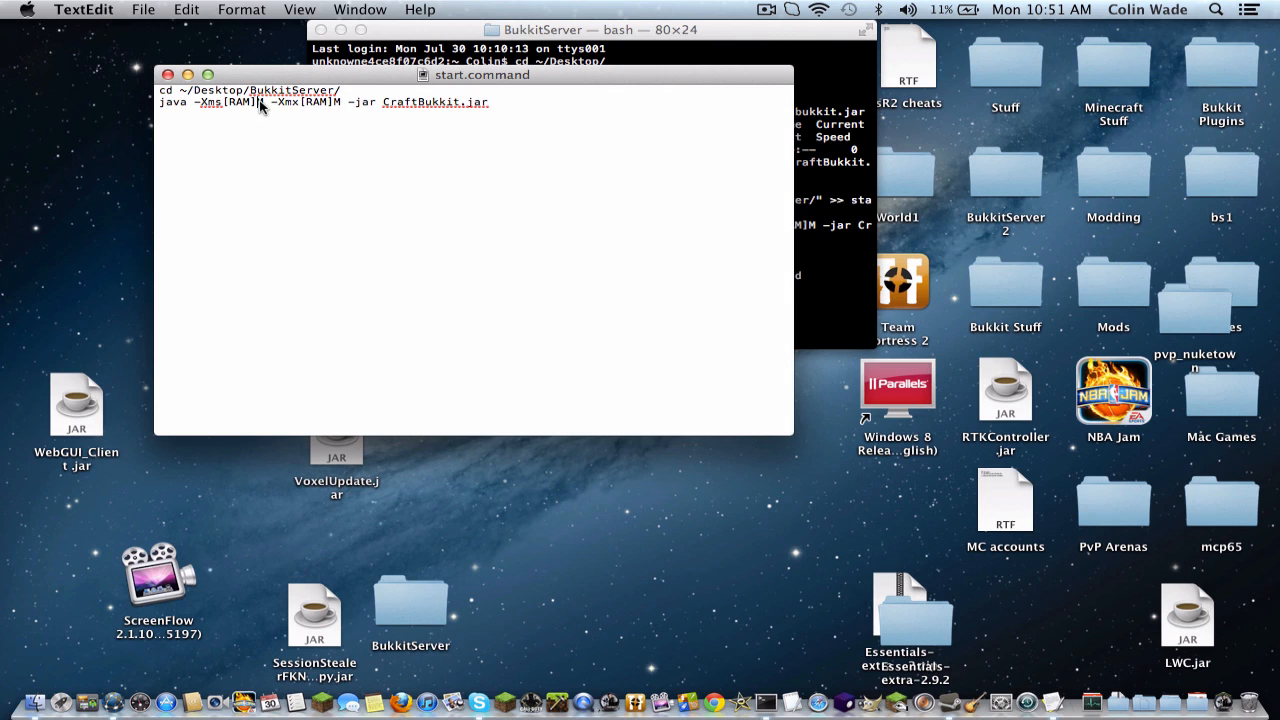
key(BackSpace)
key(BackSpace)
key(BackSpace)
key(BackSpace)
key(BackSpace)
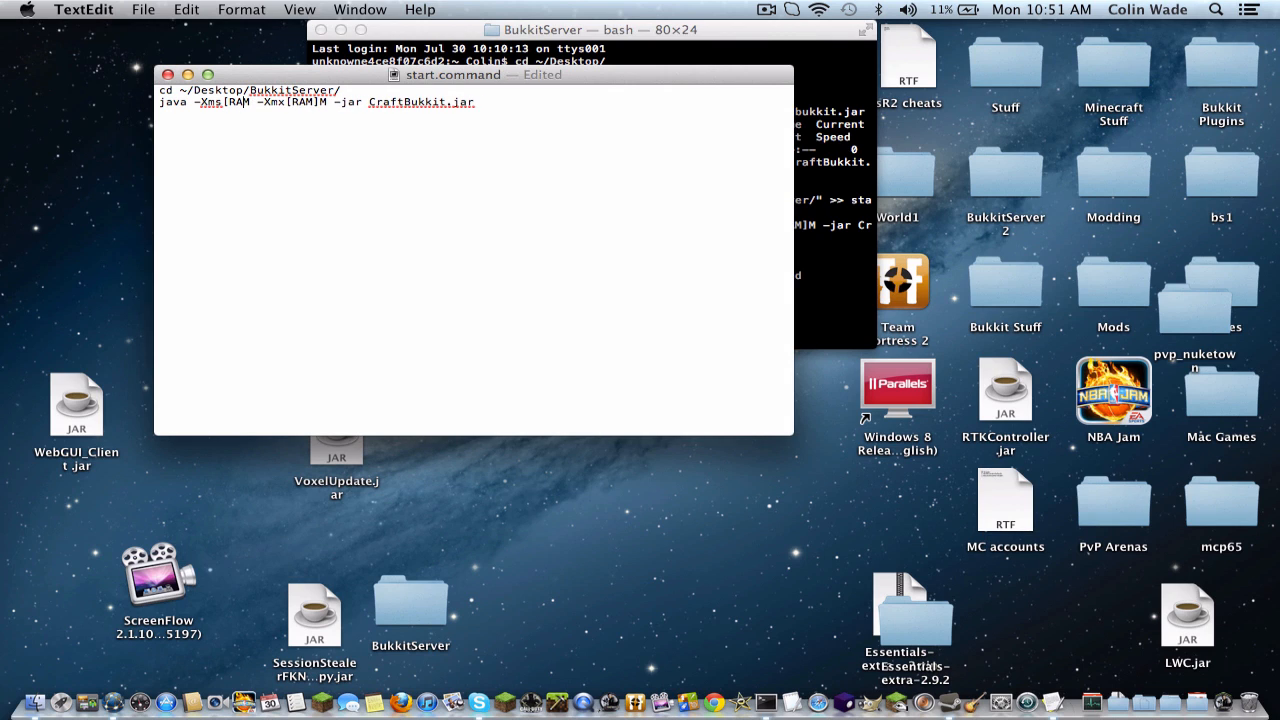
text(1024)
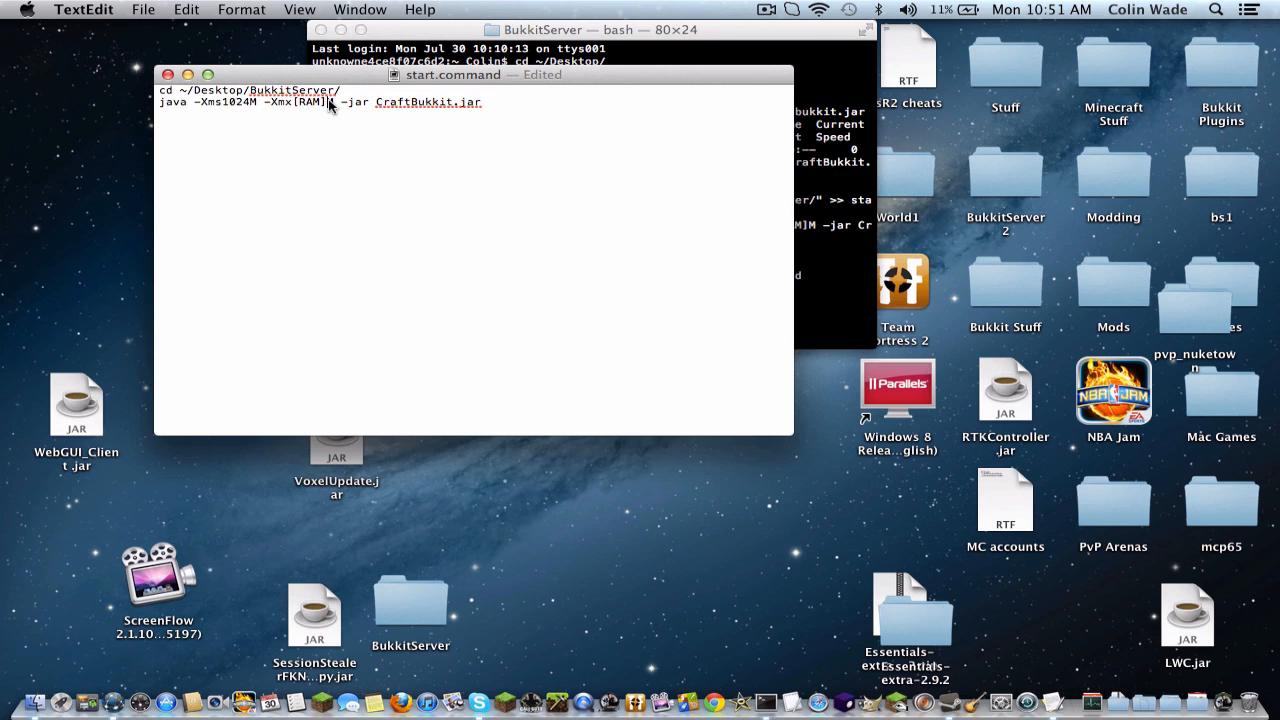
drag(329, 105, 299, 104)
text(1024)
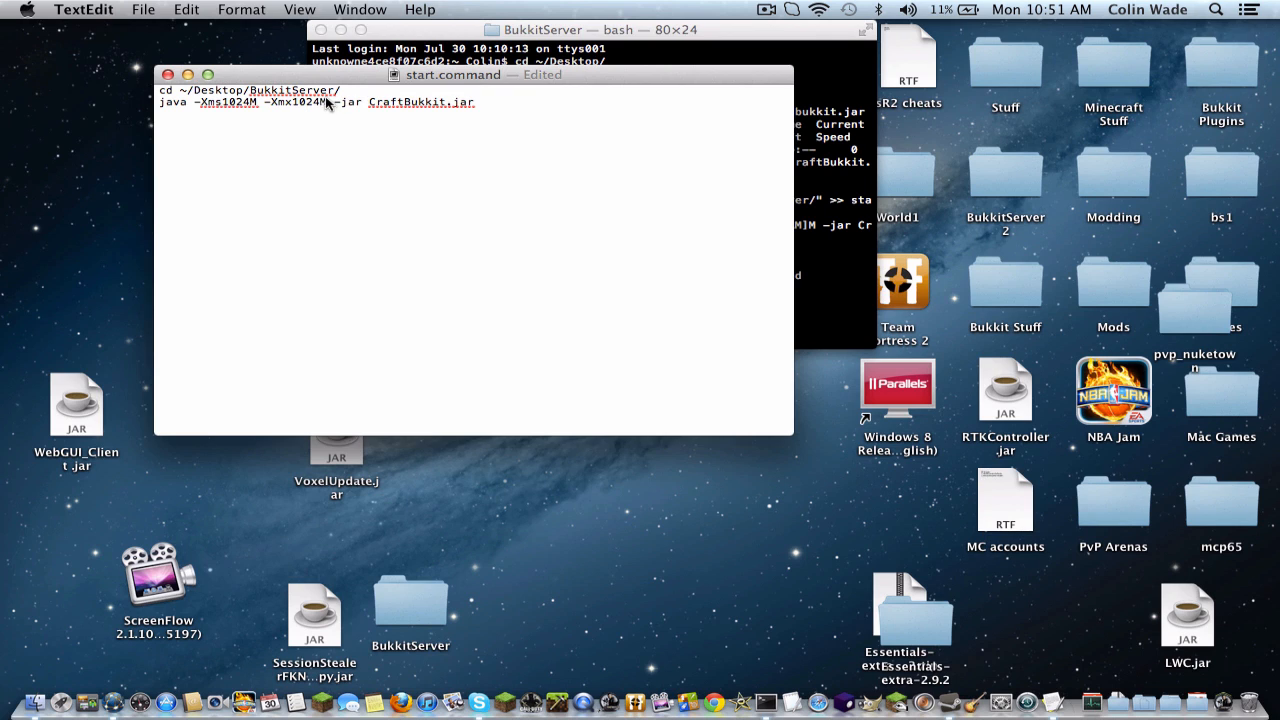
Change the script's cd path to ~/Desktop/MinecraftServer/ and save it, closing the script and Terminal windows.
drag(333, 92, 253, 92)
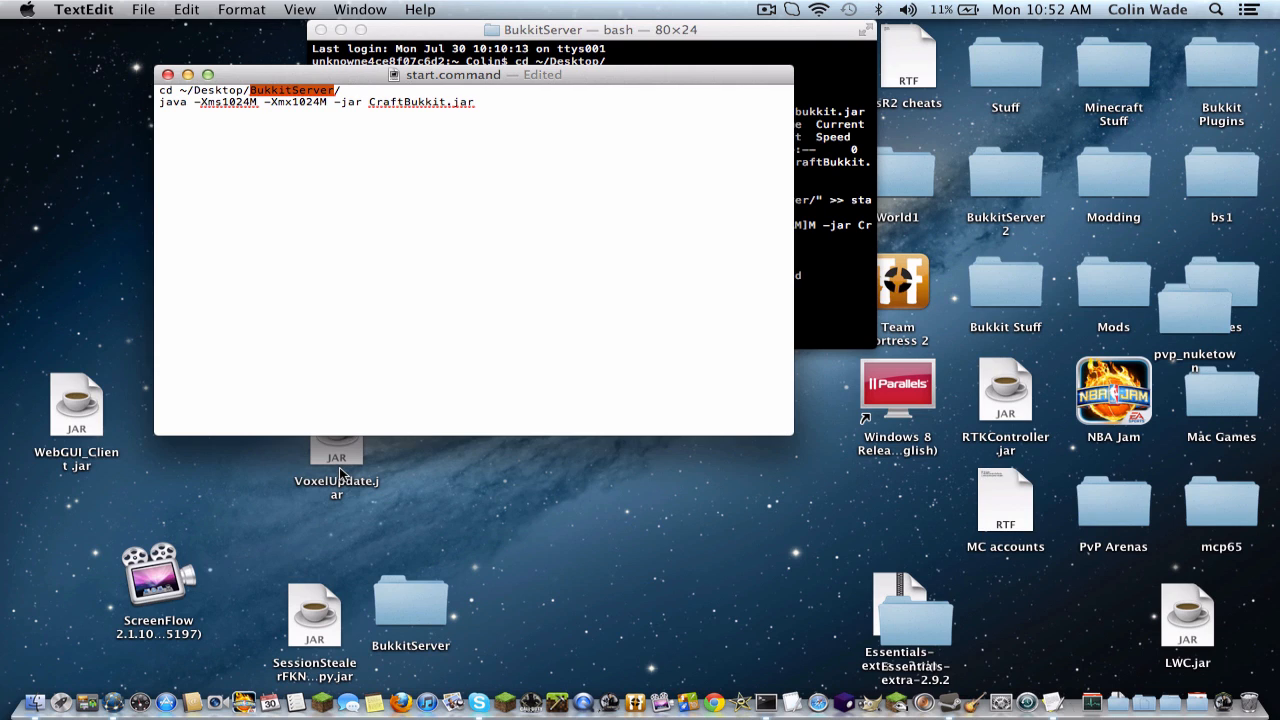
text(Mine)
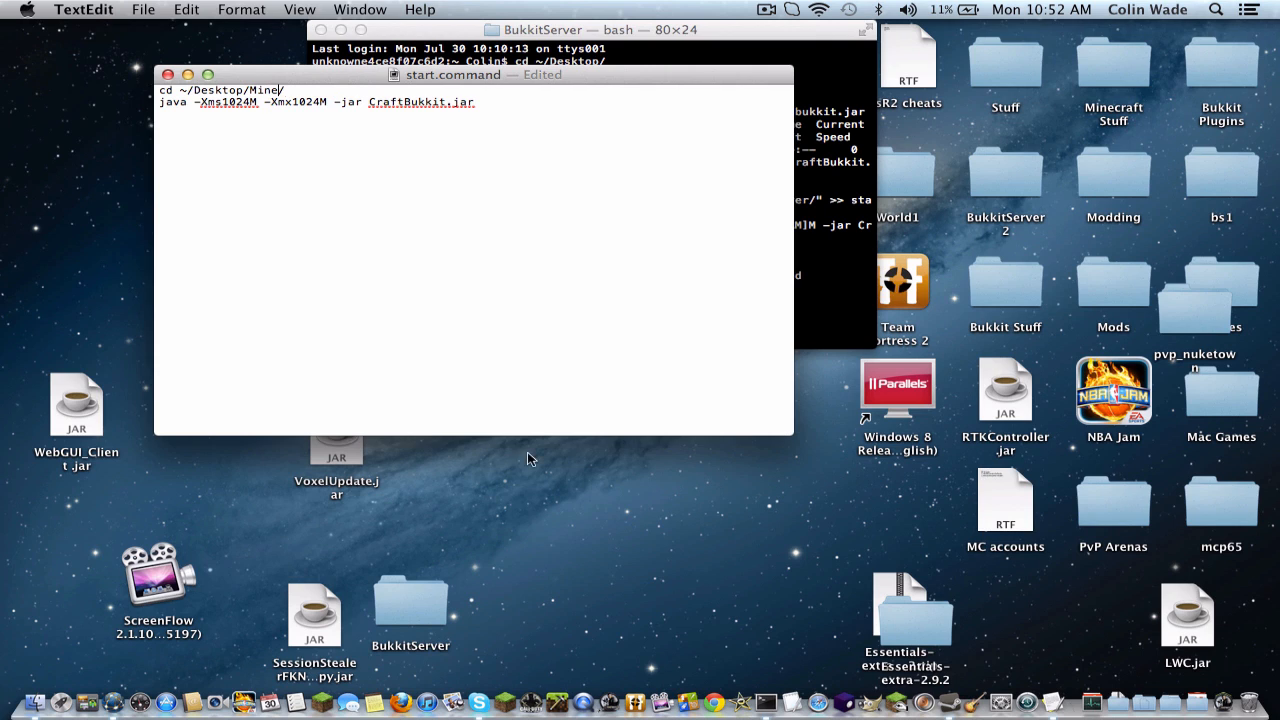
text(craftServer)
key(super+s)
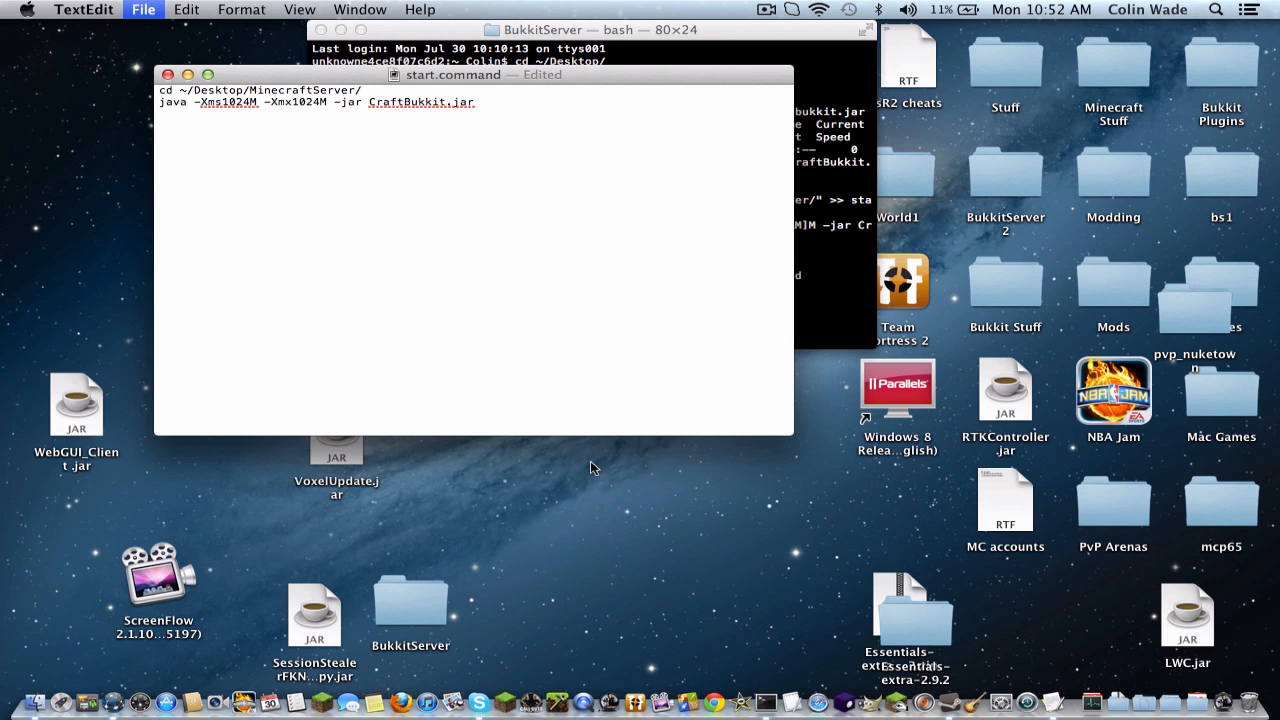
click(168, 75)
click(383, 37)
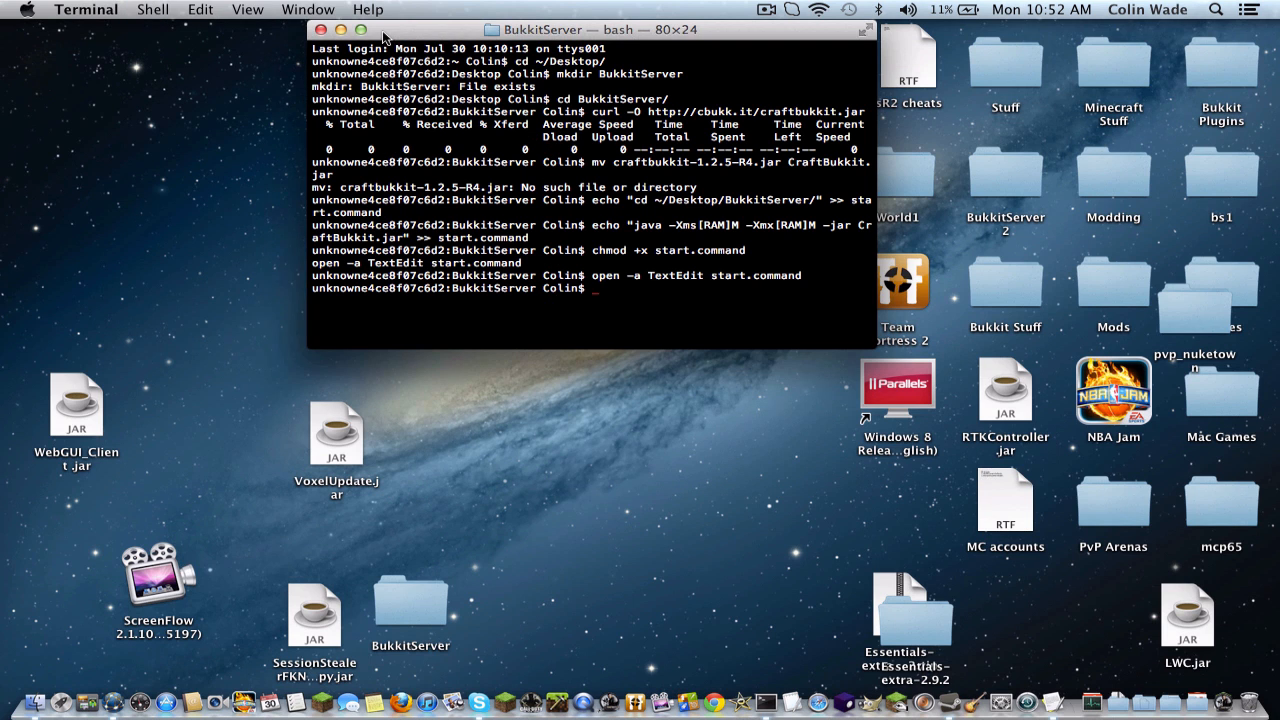
click(321, 30)
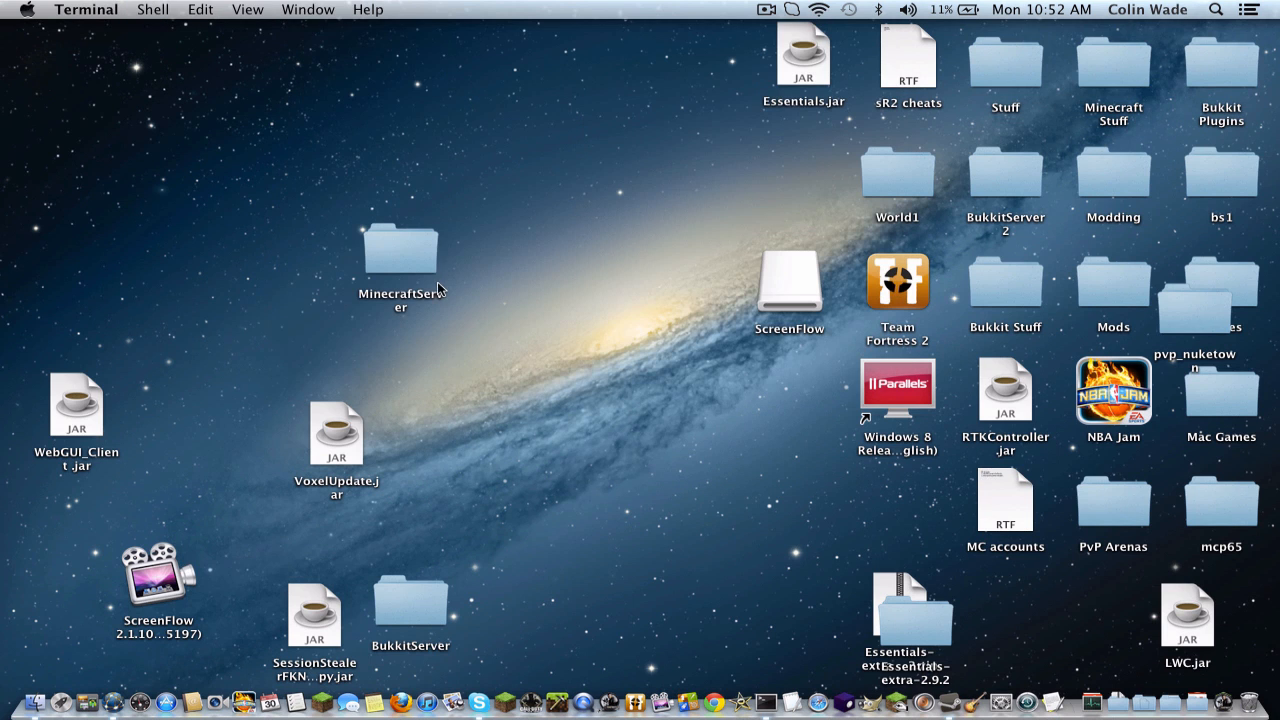
Move start.command out of the BukkitServer folder into the desktop's MinecraftServer folder, and open MinecraftServer.
double_click(410, 258)
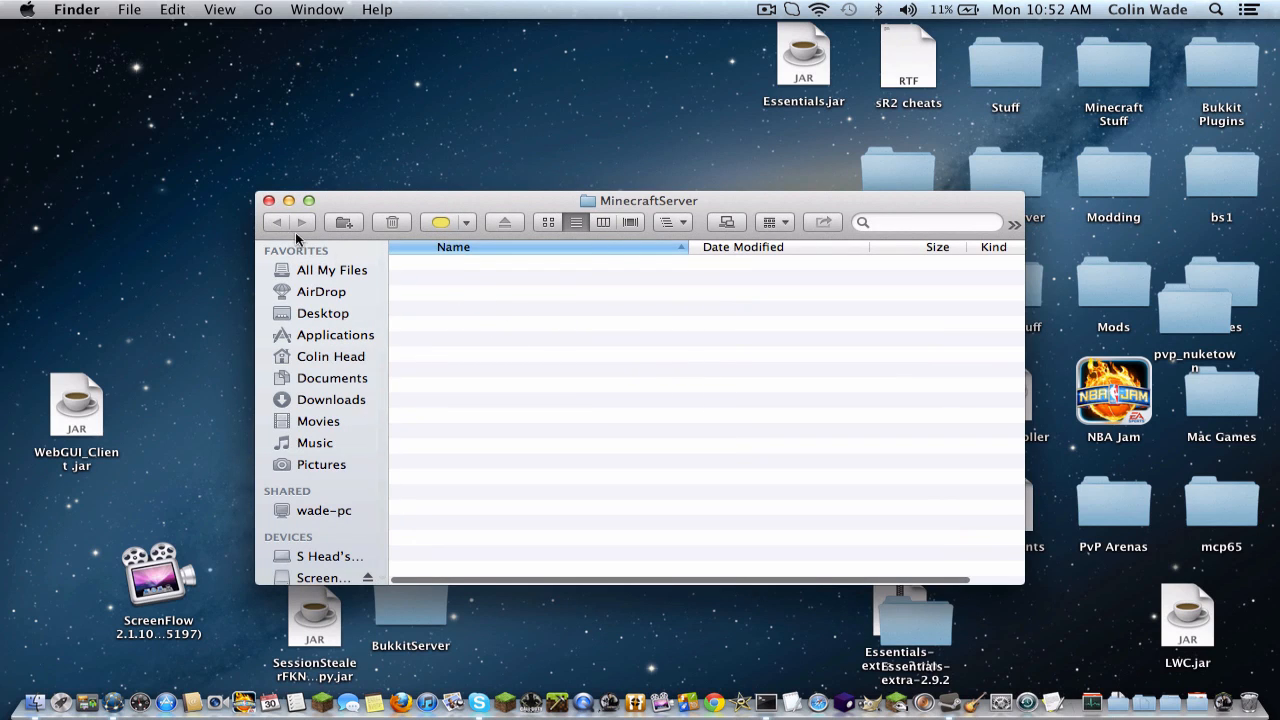
click(268, 201)
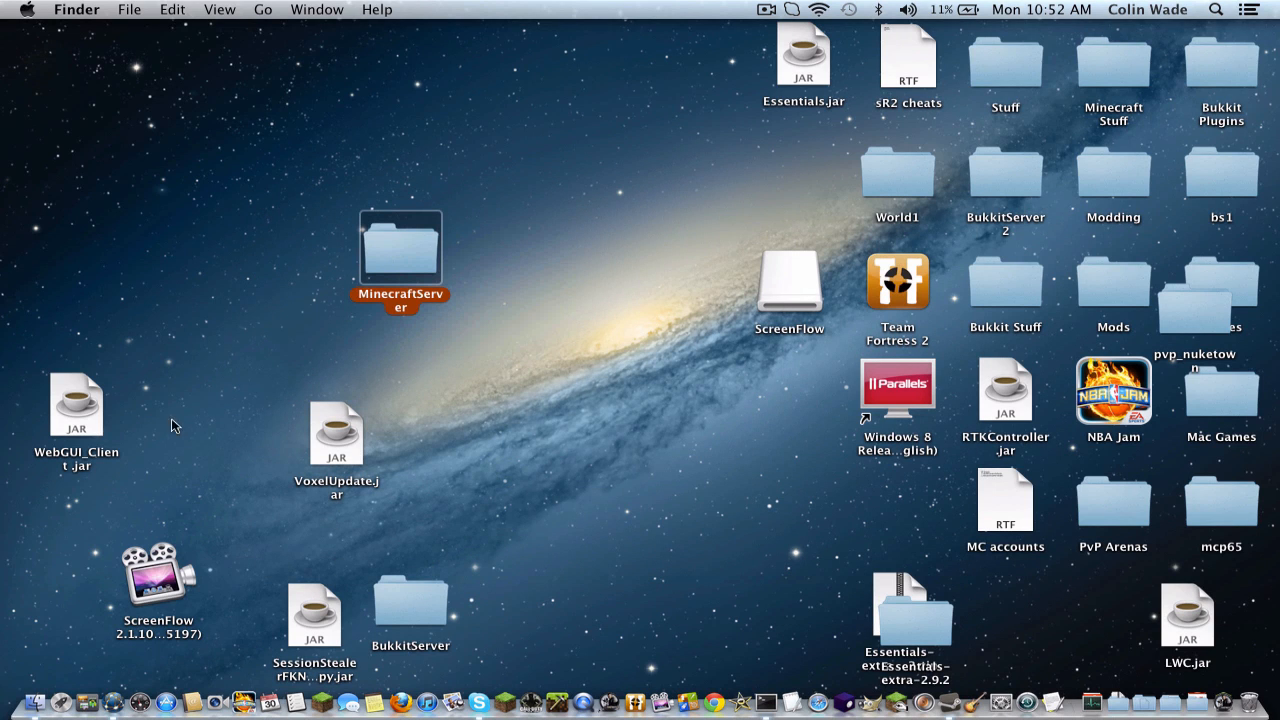
double_click(442, 600)
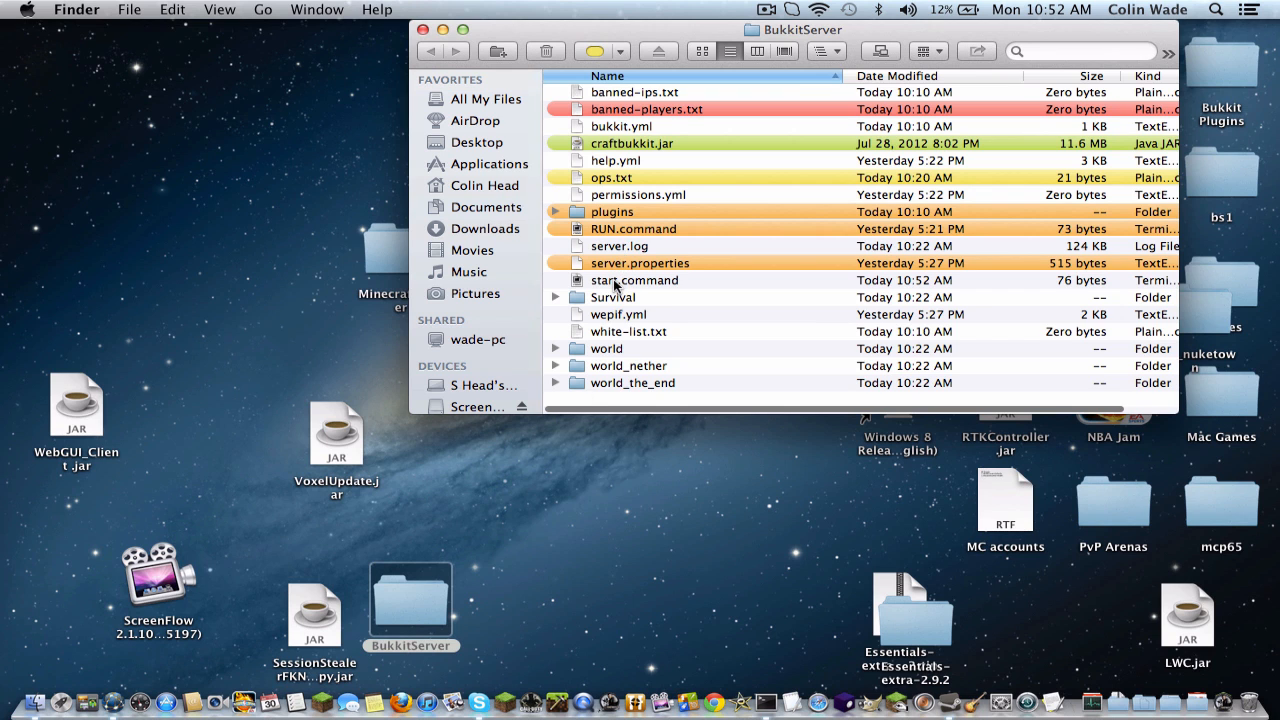
drag(601, 285, 335, 217)
click(420, 29)
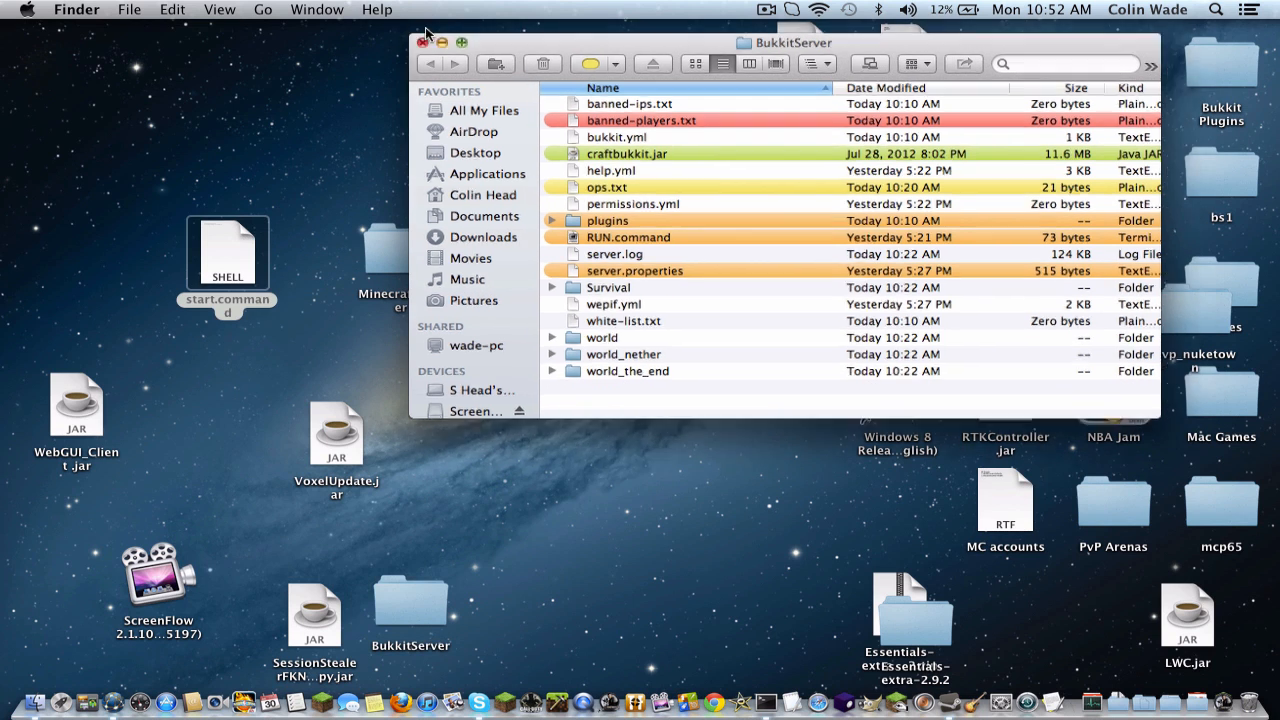
drag(245, 255, 398, 258)
double_click(395, 257)
click(443, 266)
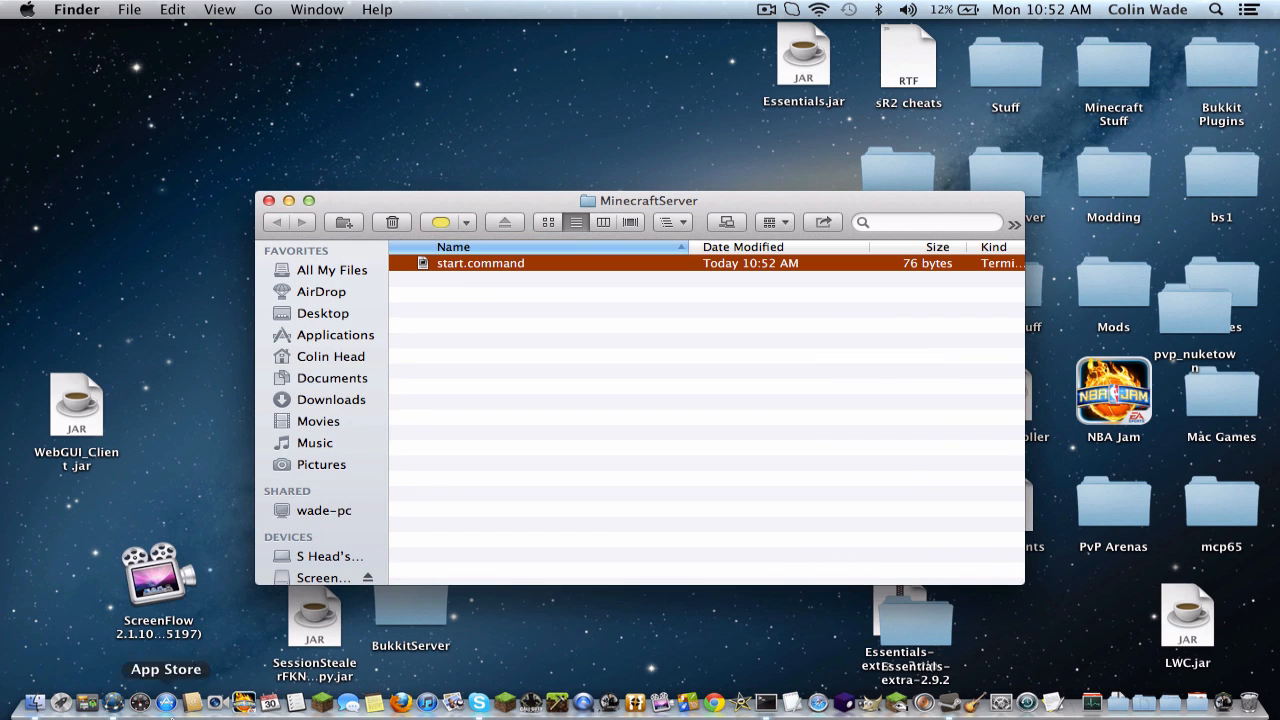
Switch to RockMelt, download the recommended CraftBukkit 1.2.5-R5.0 build from bukkit.org, keep the jar file, and close the browser tabs.
click(113, 703)
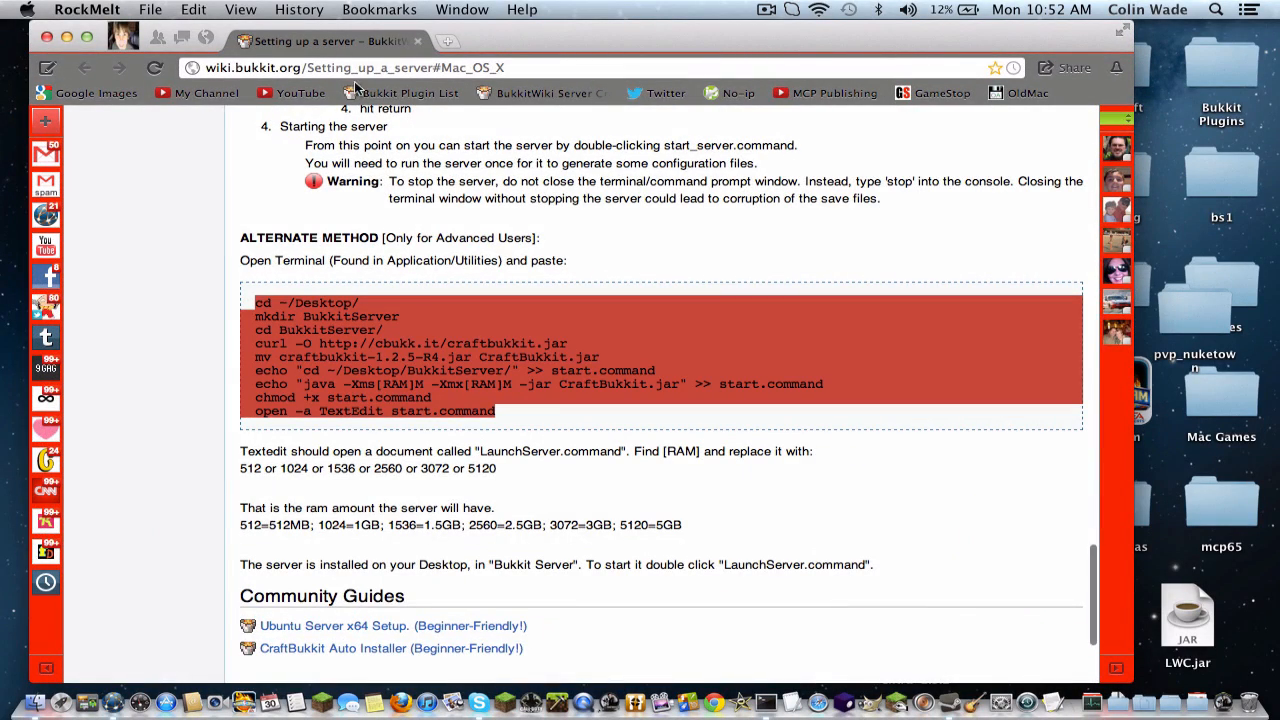
click(360, 93)
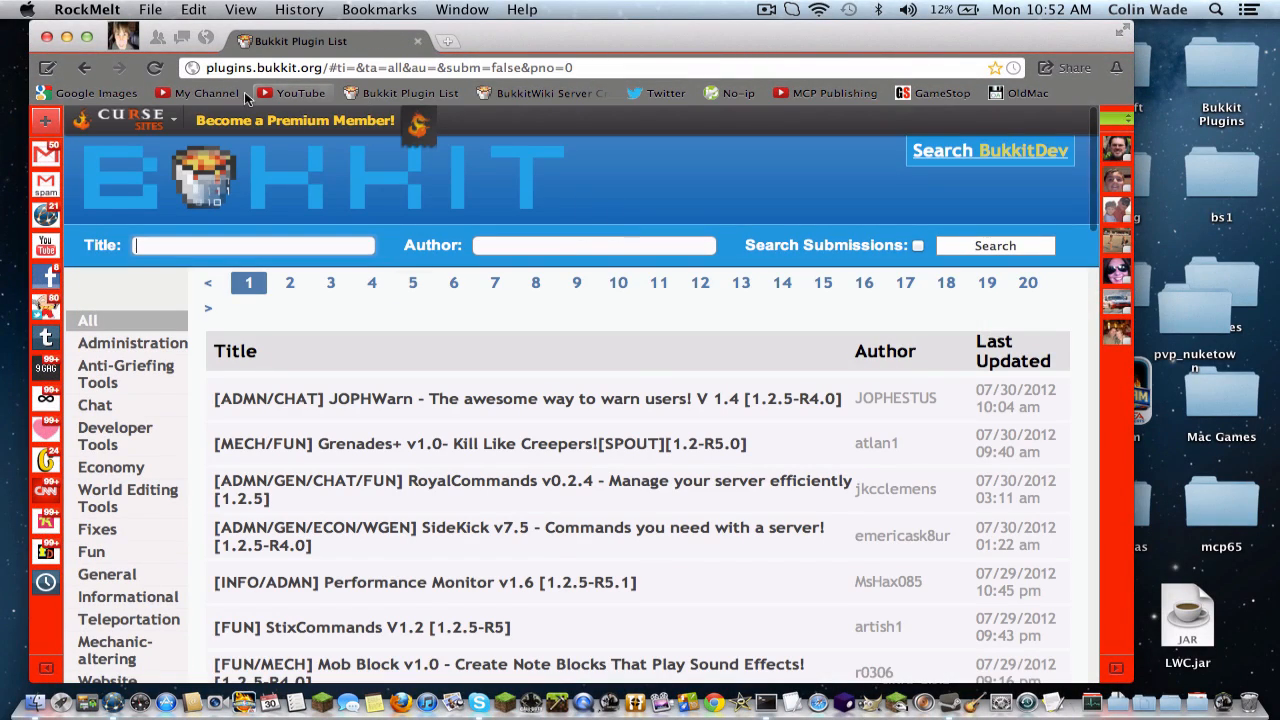
click(283, 158)
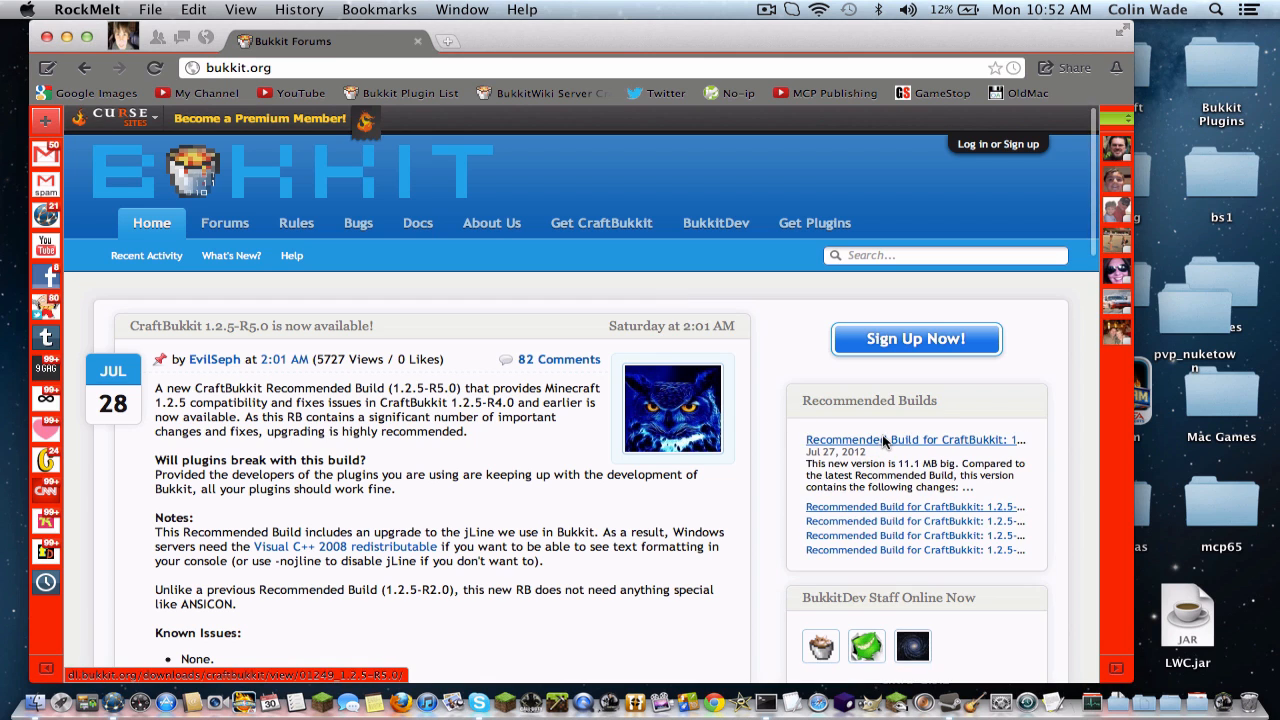
click(876, 447)
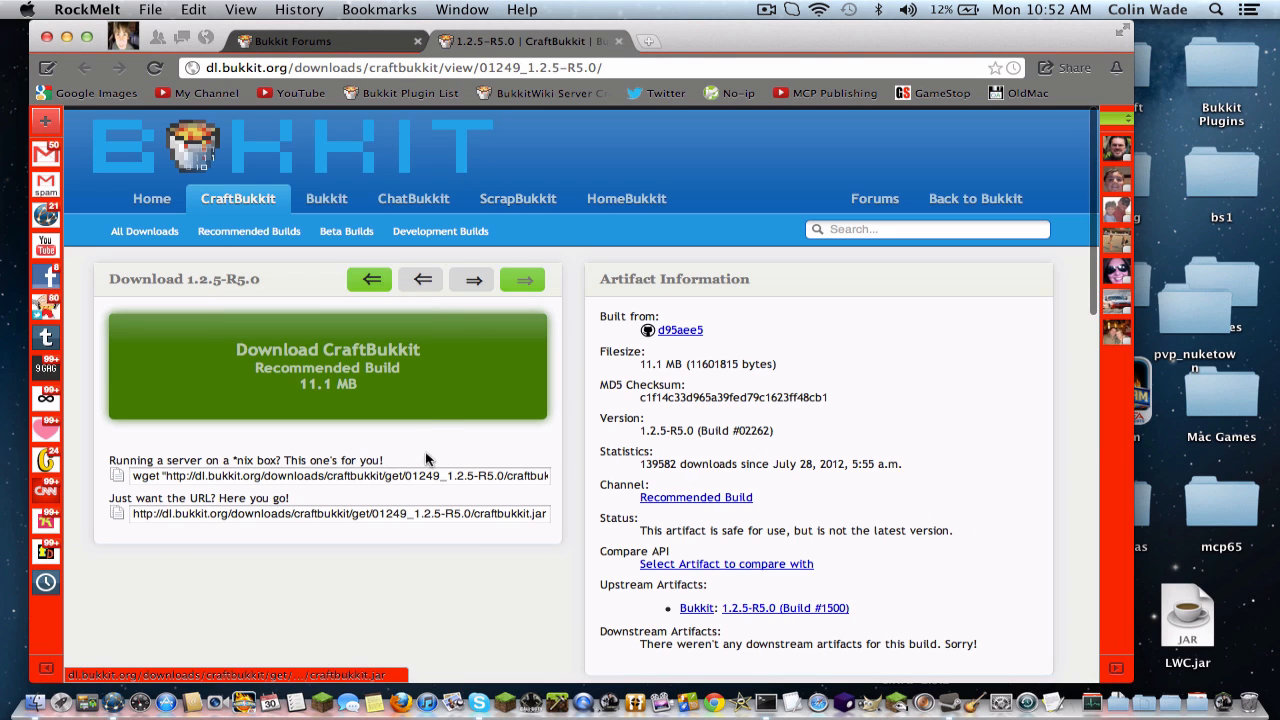
click(420, 403)
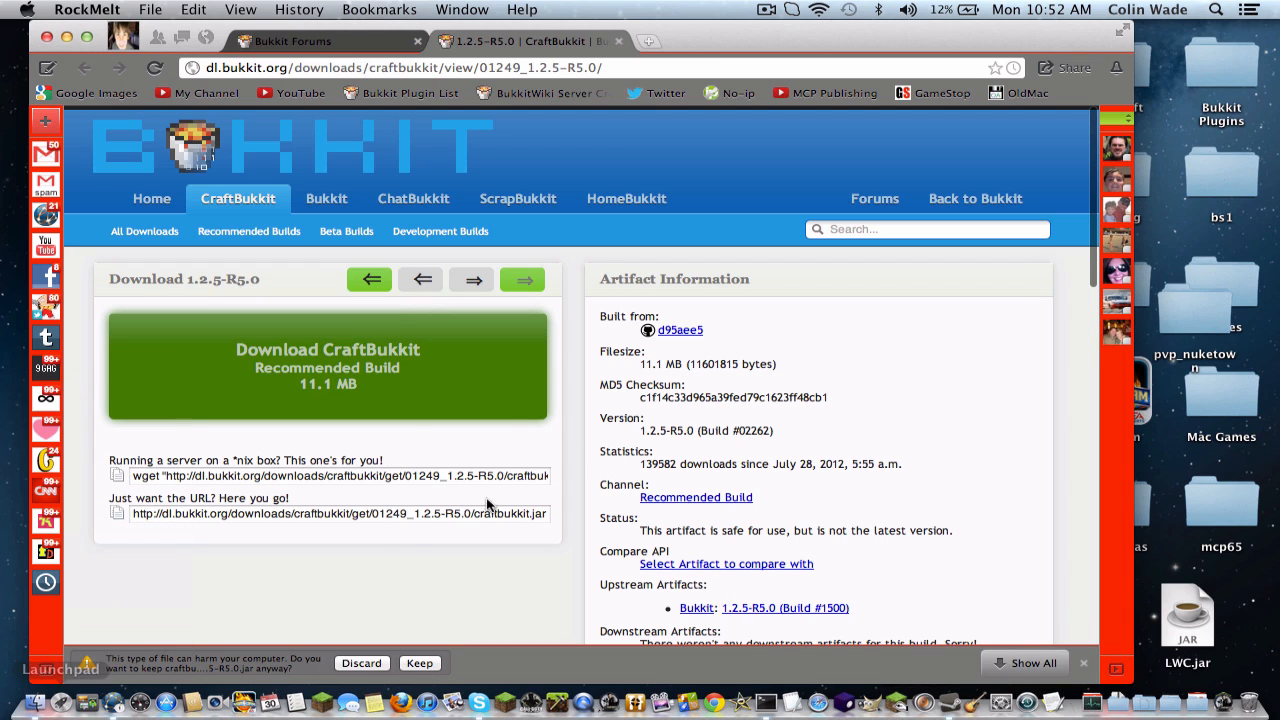
click(416, 664)
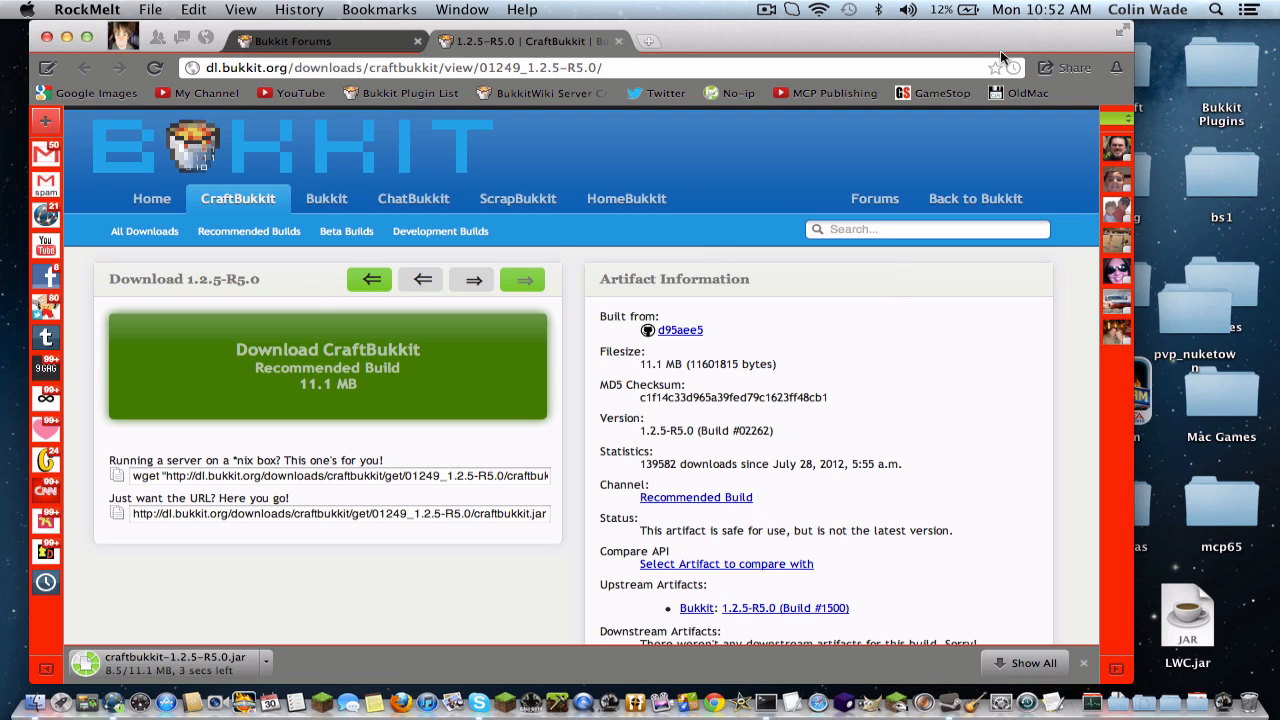
click(417, 41)
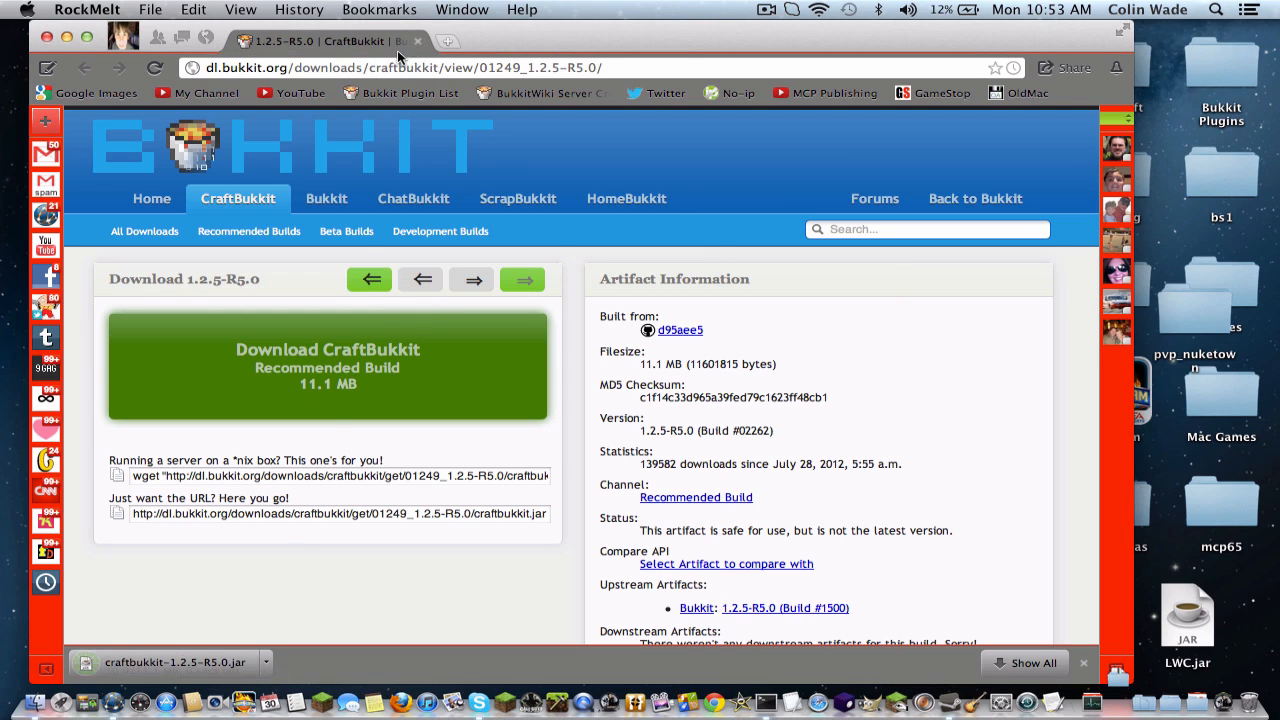
click(419, 42)
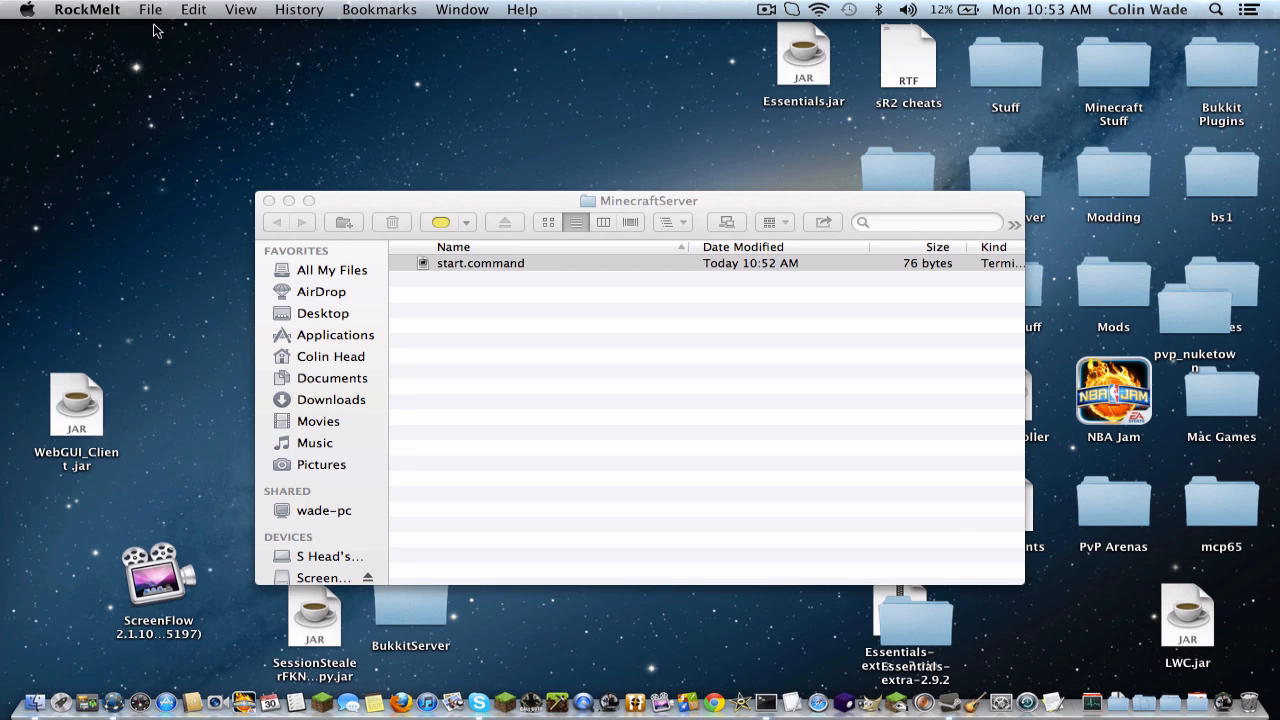
Move the CraftBukkit R5.0 jar from Downloads into the MinecraftServer folder.
click(1118, 703)
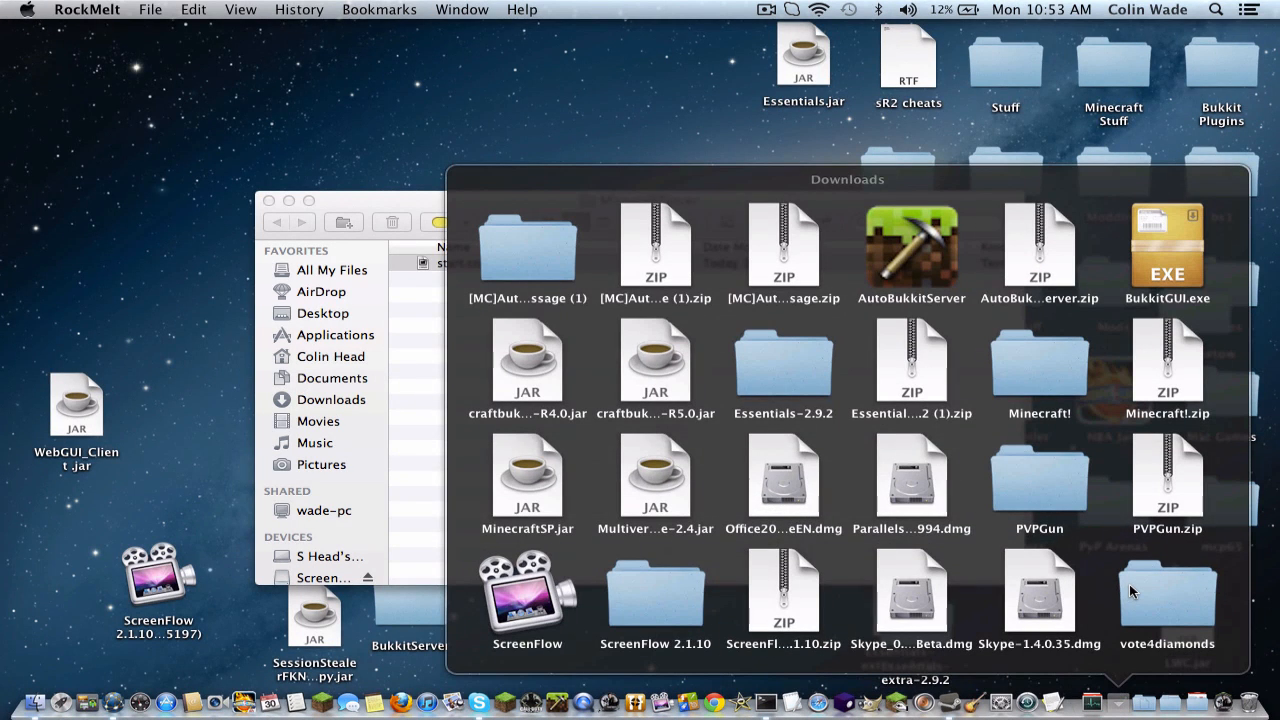
key(c)
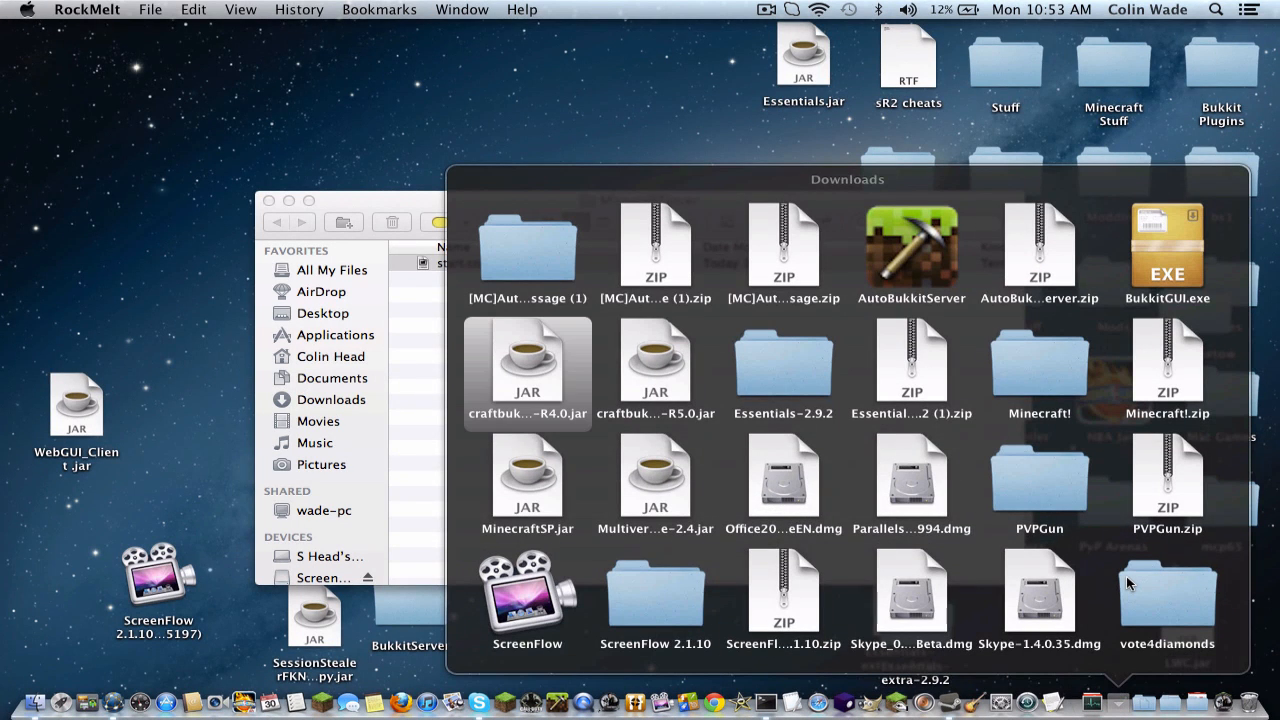
drag(697, 386, 465, 349)
Rename the CraftBukkit jar in the MinecraftServer folder to craftbukkit.jar.
click(486, 264)
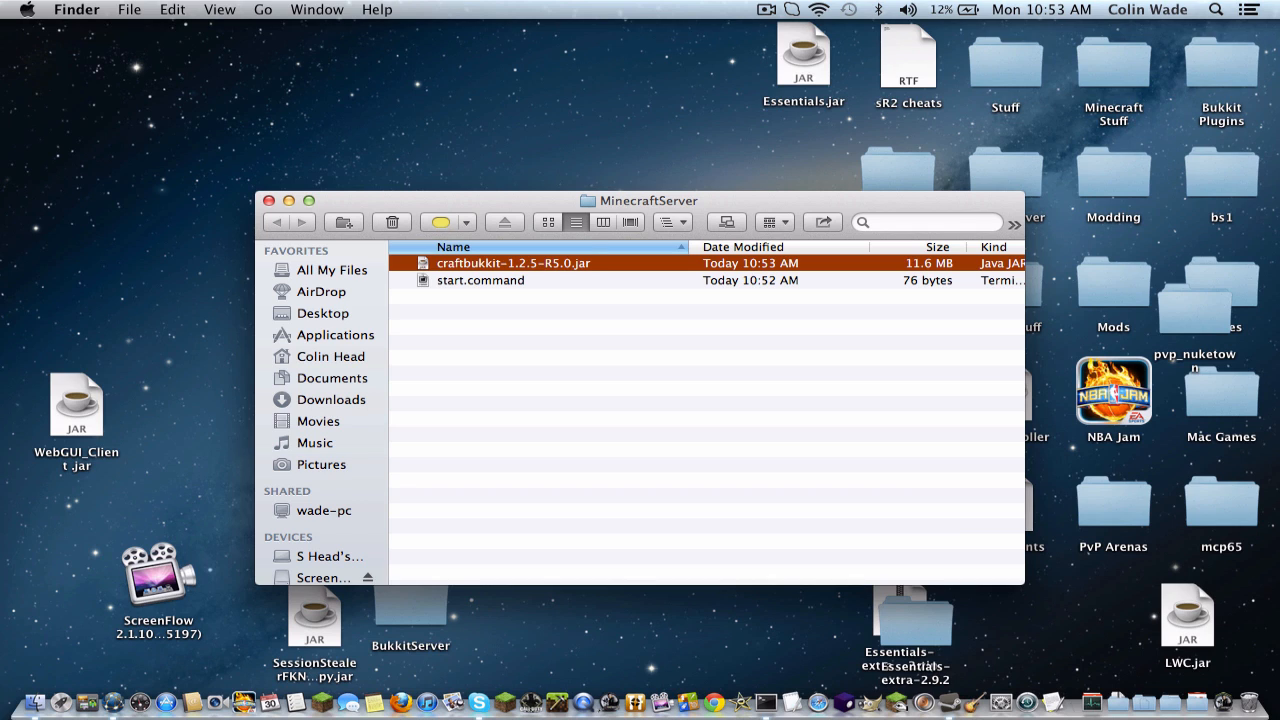
key(Return)
text(craftbukkit)
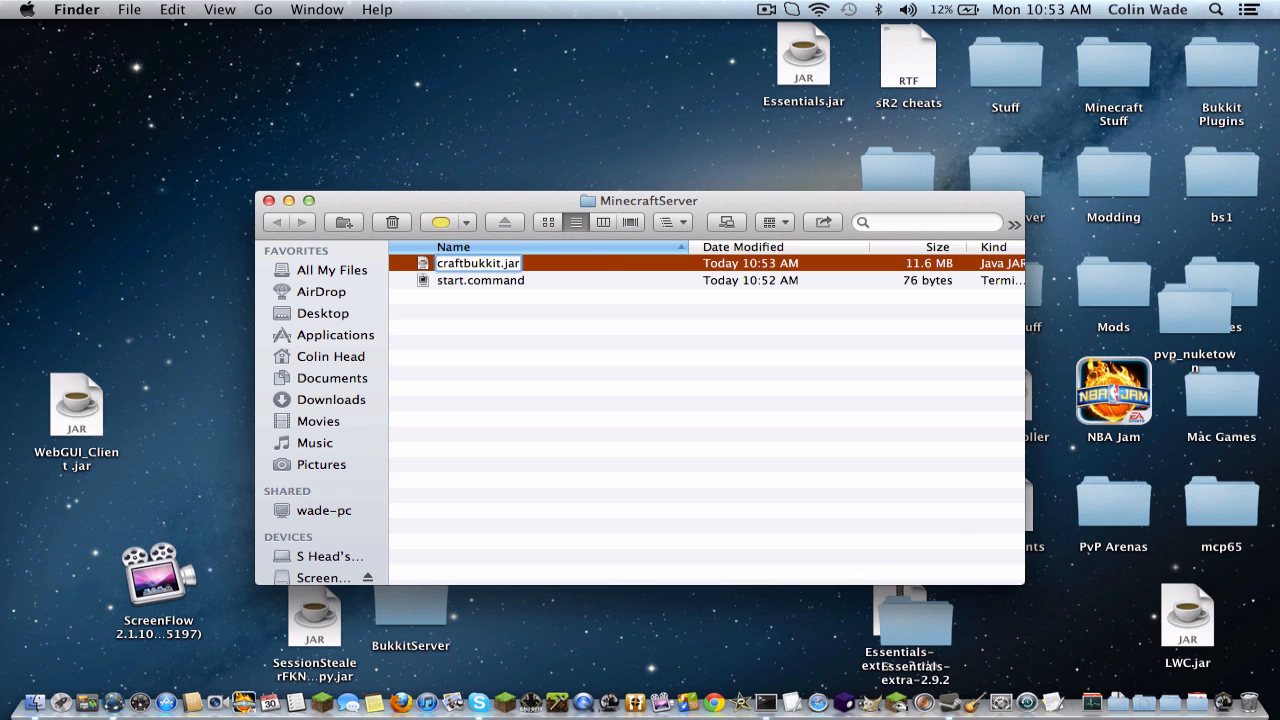
key(Return)
click(463, 397)
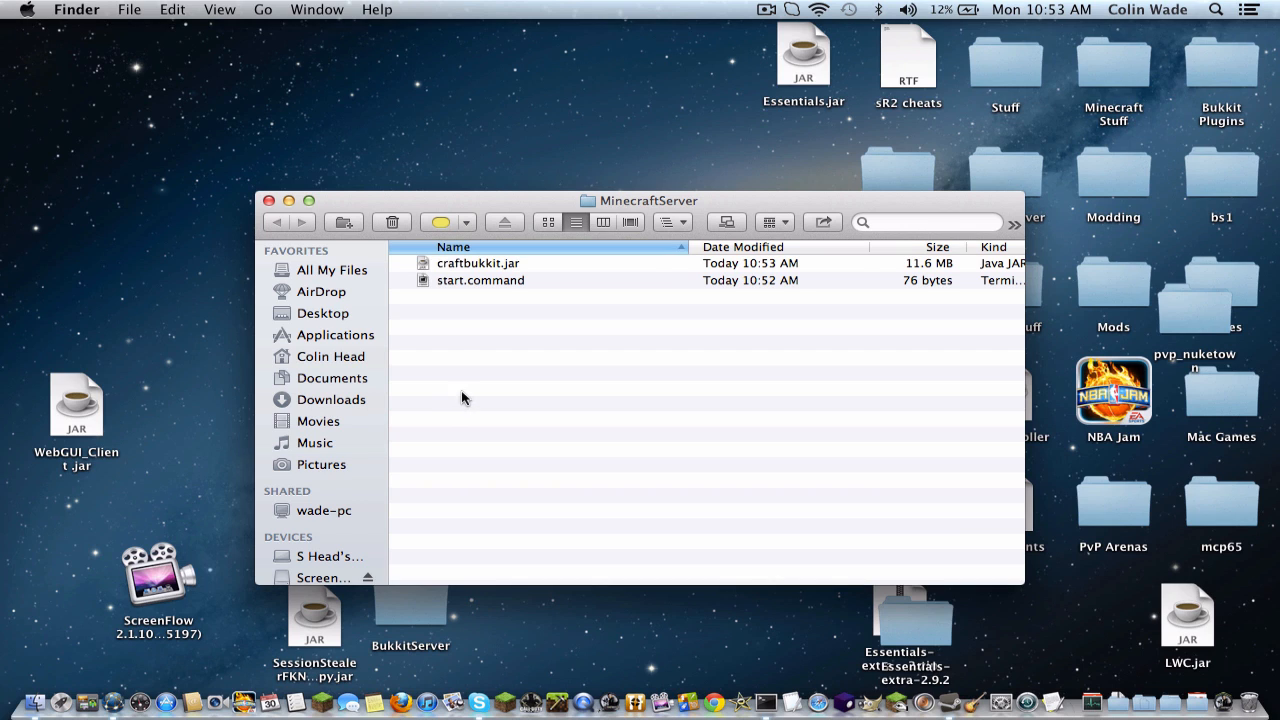
Rename start.command in the MinecraftServer folder to RUN.command.
click(432, 280)
key(Return)
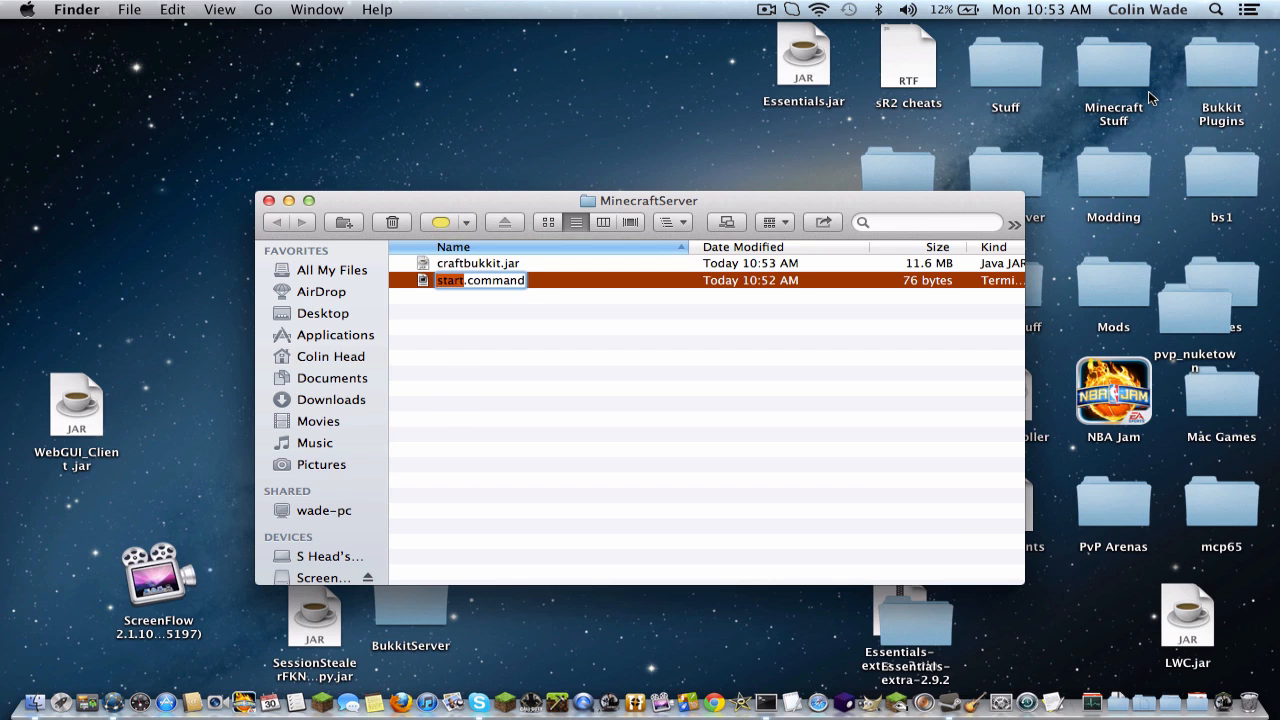
text(RUN)
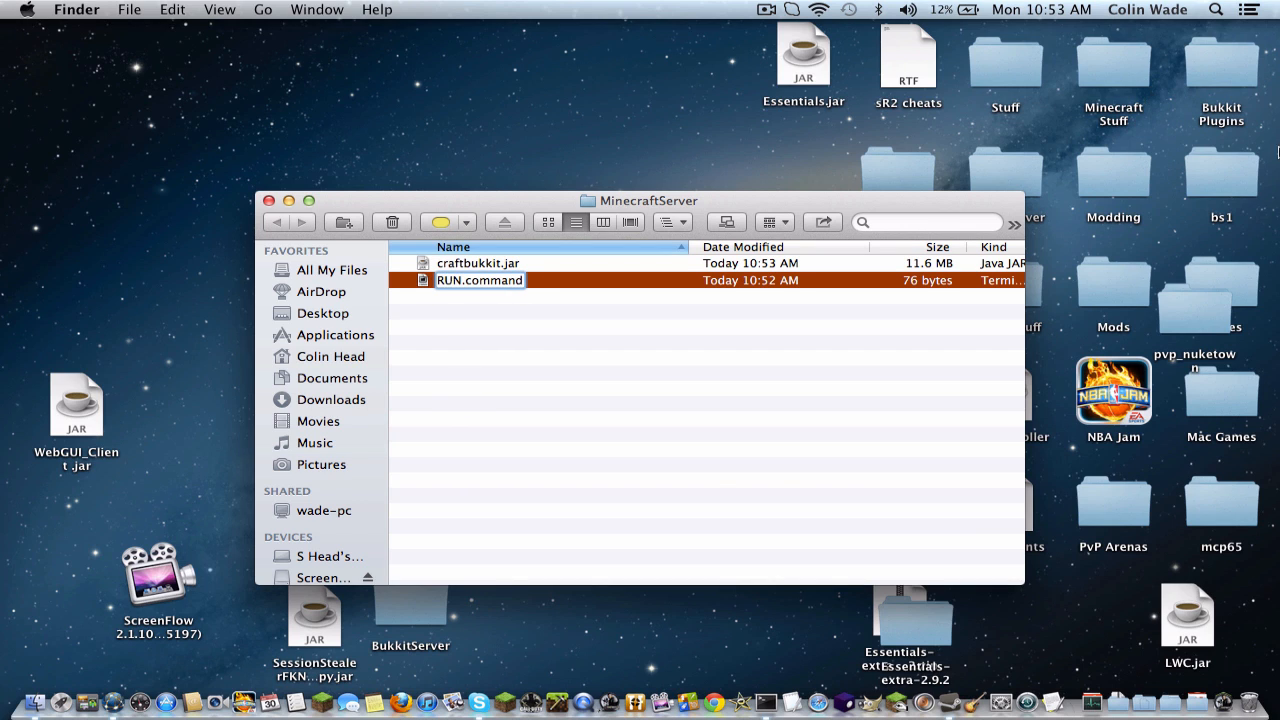
click(705, 472)
Give RUN.command an orange label in the MinecraftServer folder.
click(638, 266)
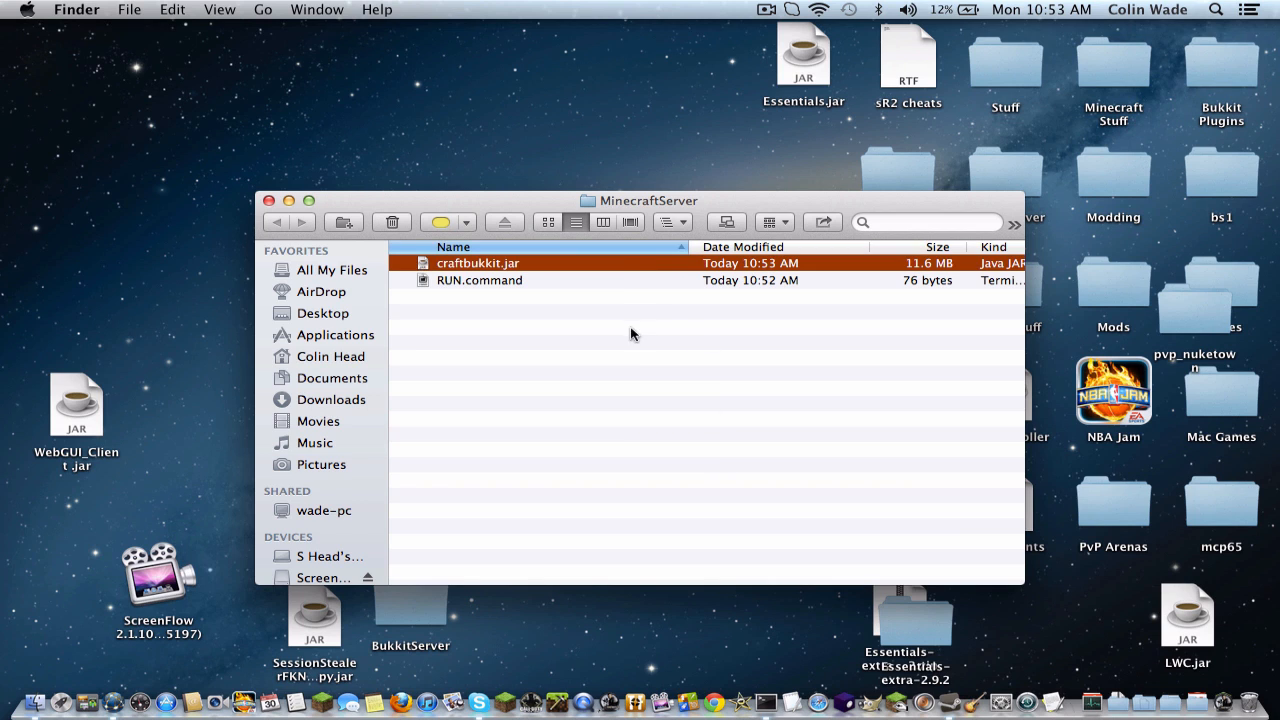
click(612, 281)
right_click(613, 282)
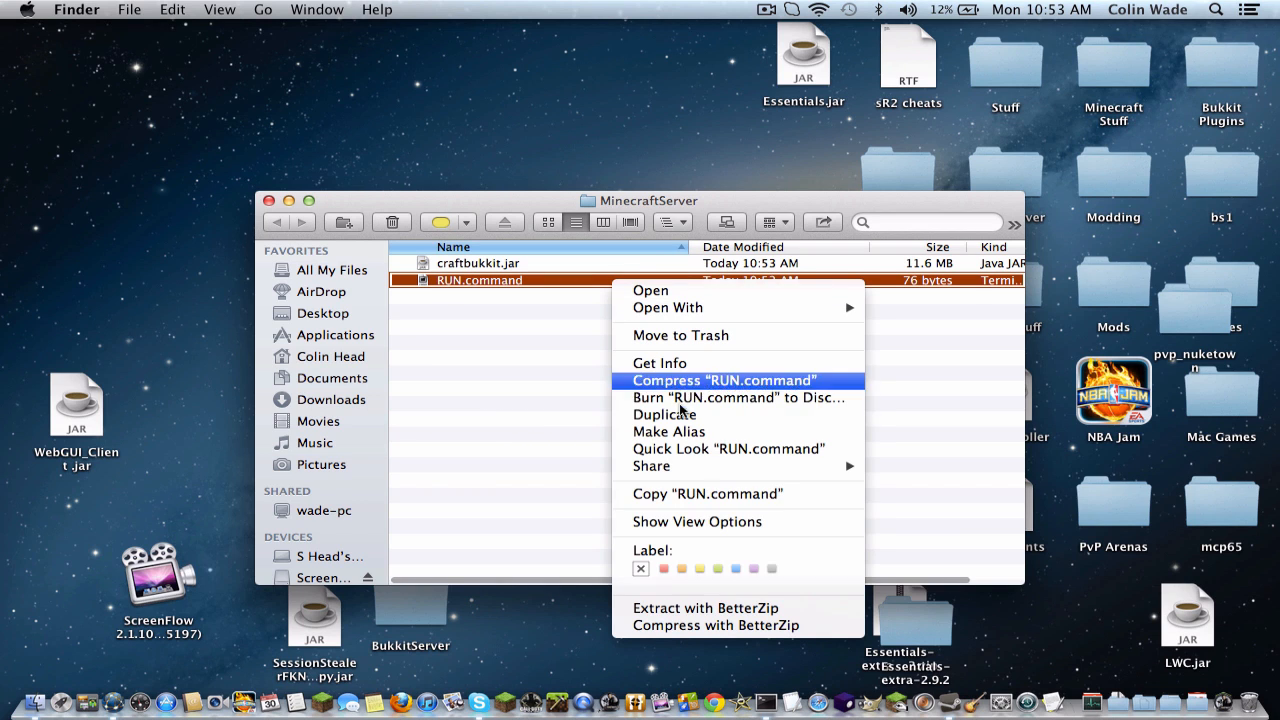
click(680, 570)
click(488, 357)
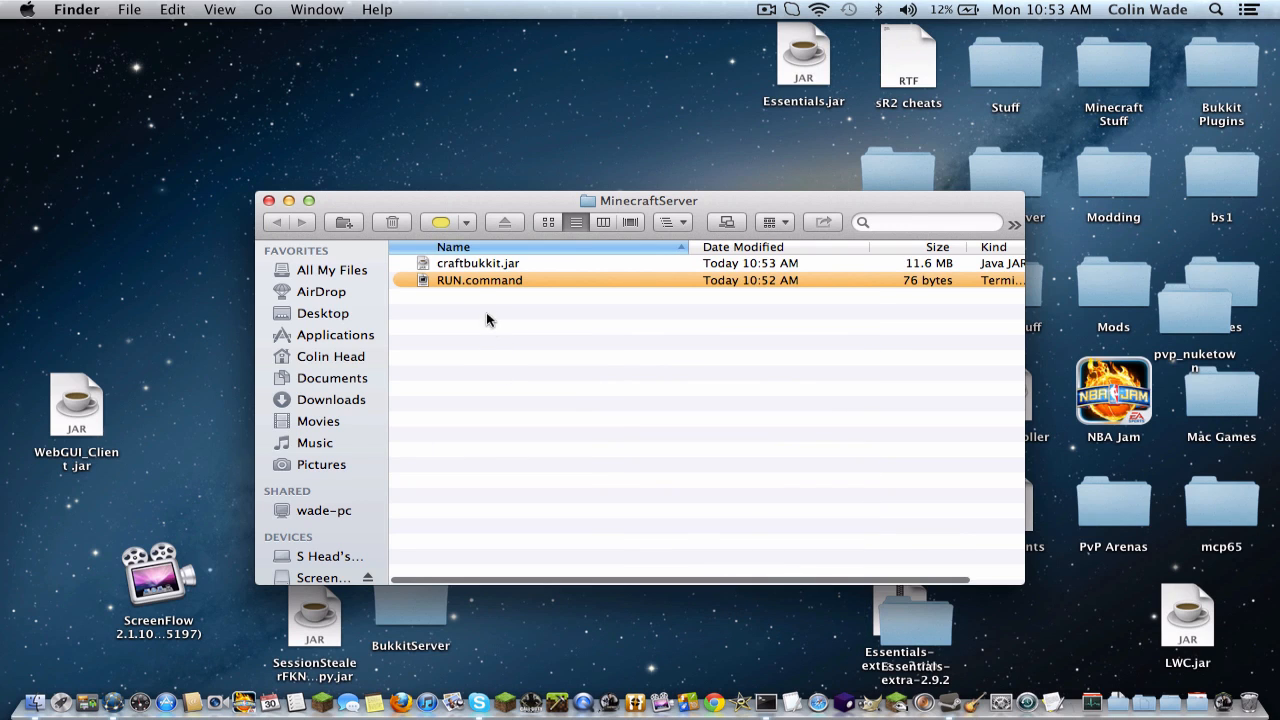
click(453, 263)
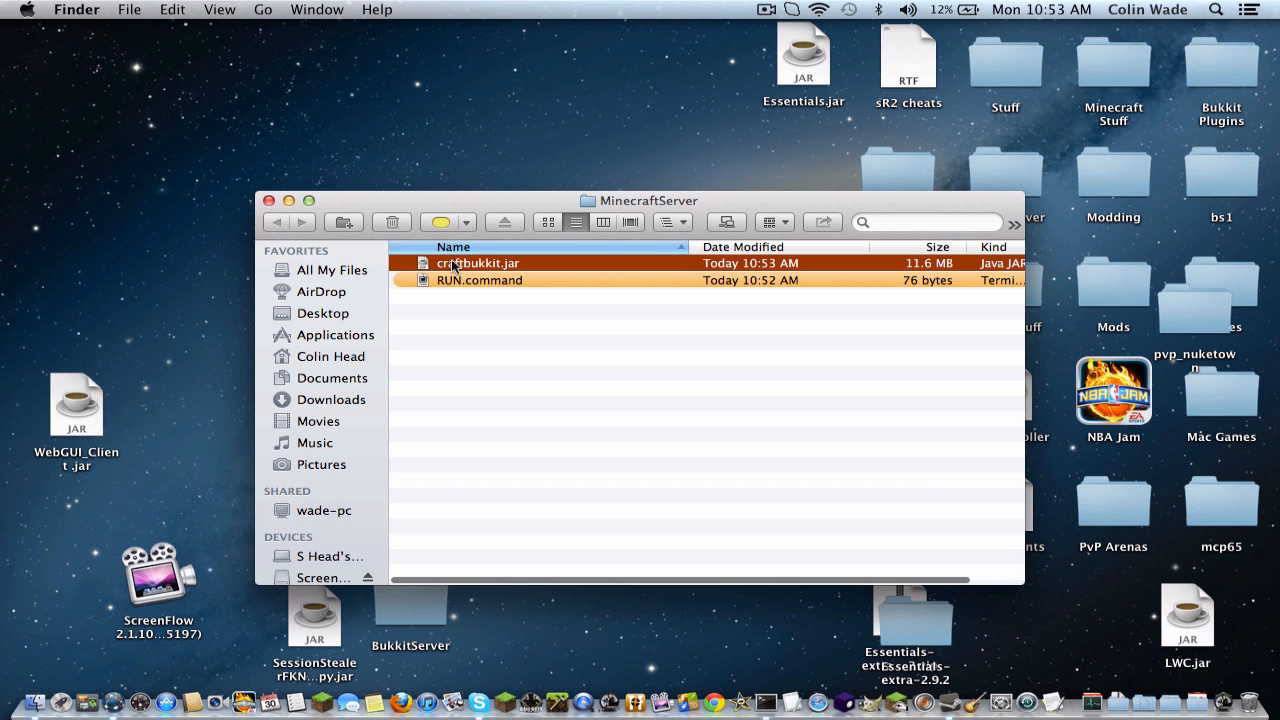
click(424, 303)
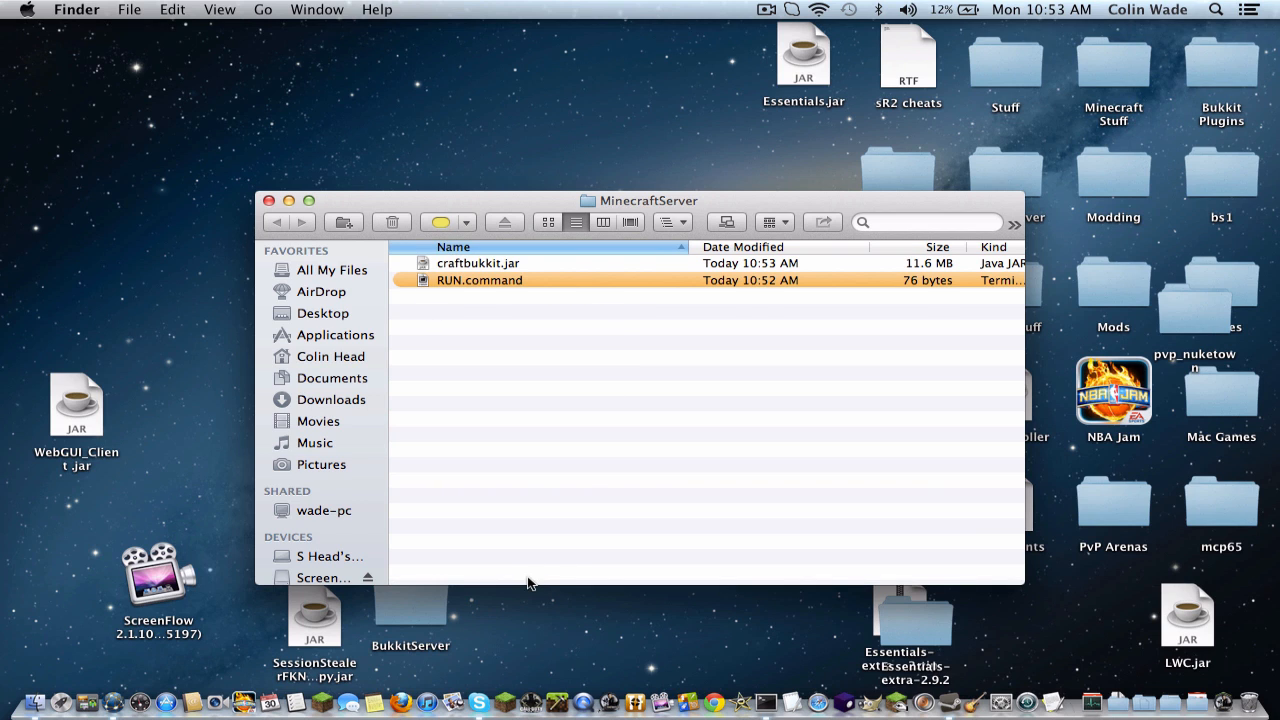
Run RUN.command to start the server, and check the console for the line reporting that startup is done.
double_click(587, 284)
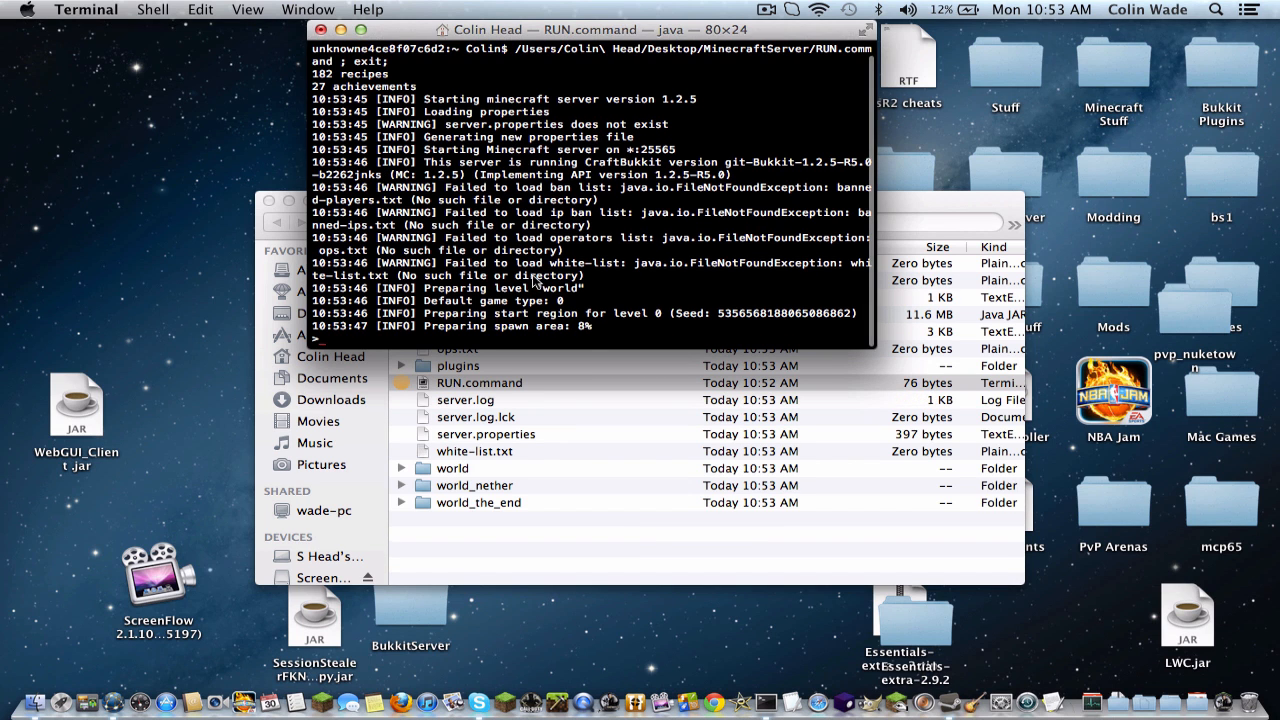
click(768, 9)
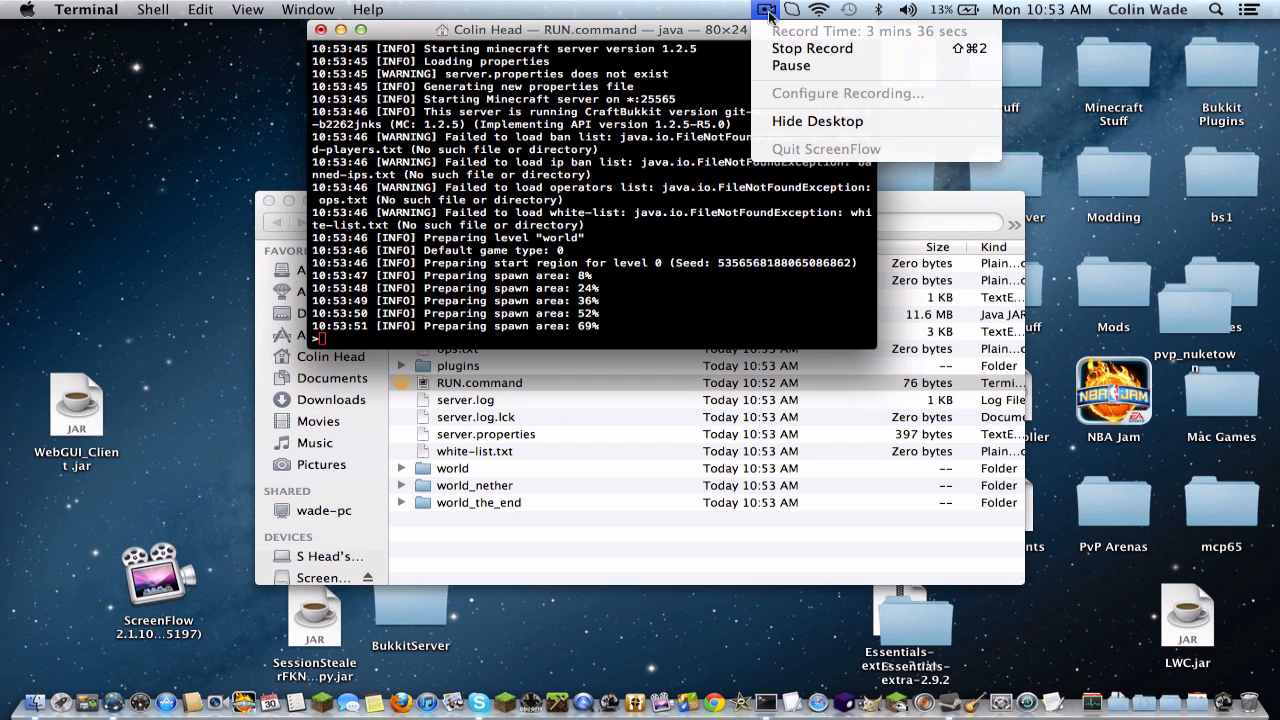
click(786, 63)
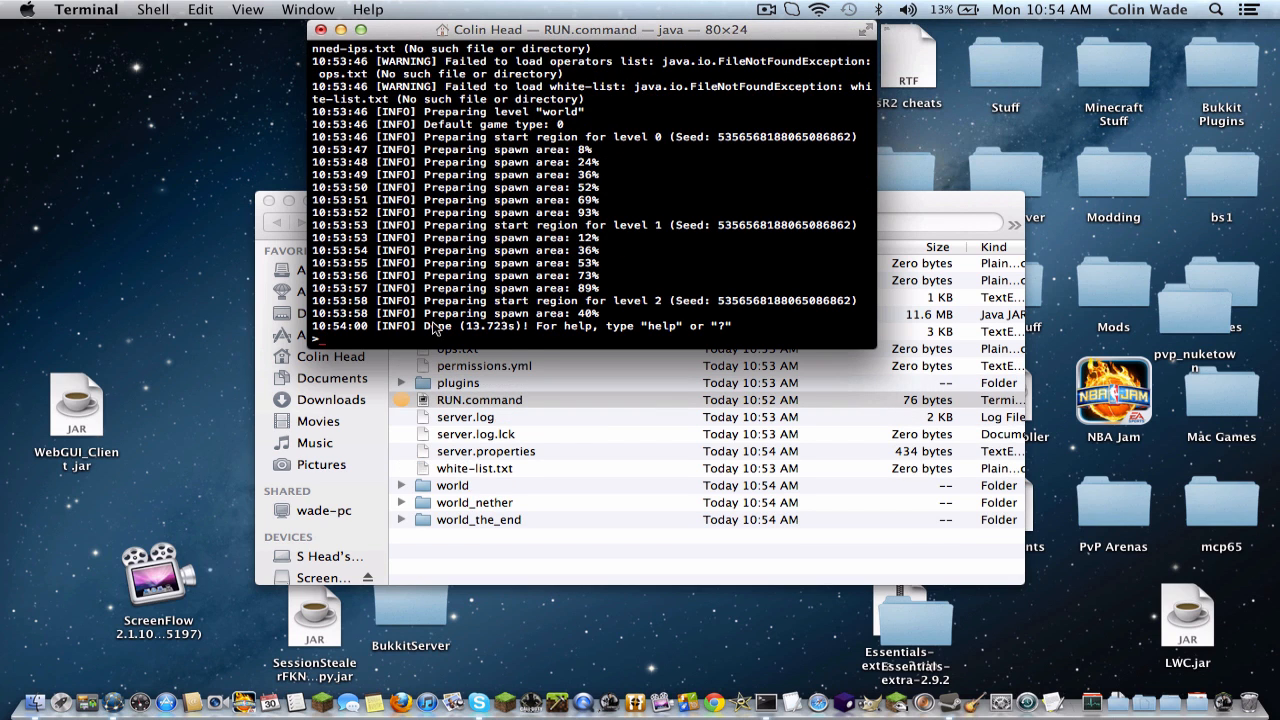
drag(426, 330, 738, 334)
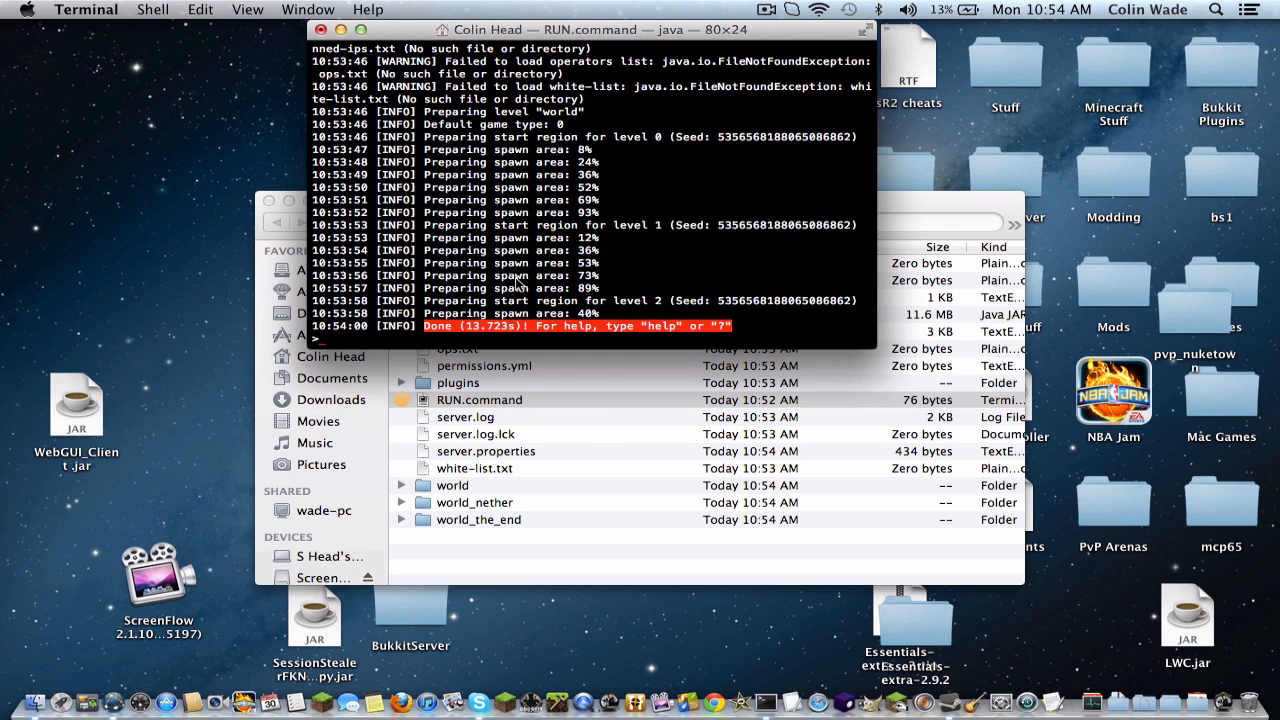
click(518, 283)
double_click(431, 330)
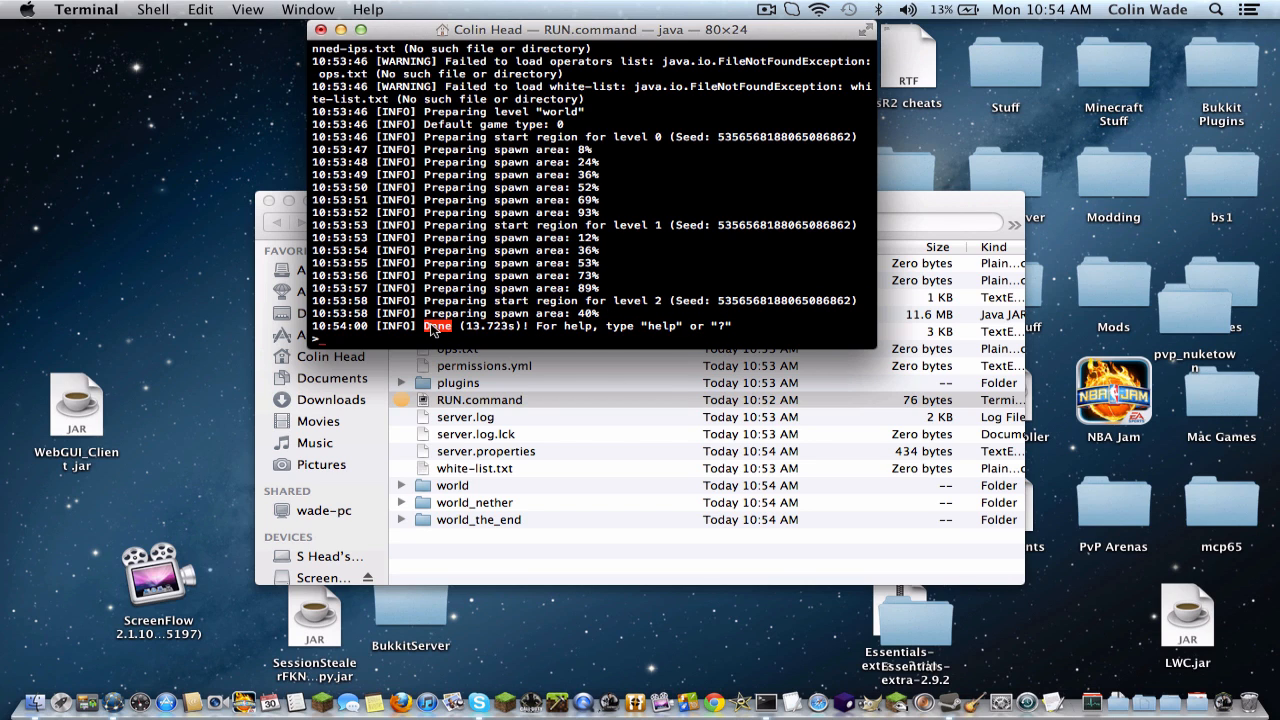
Shut down the server with the stop command and close the Terminal window.
click(660, 287)
text(stop)
key(Return)
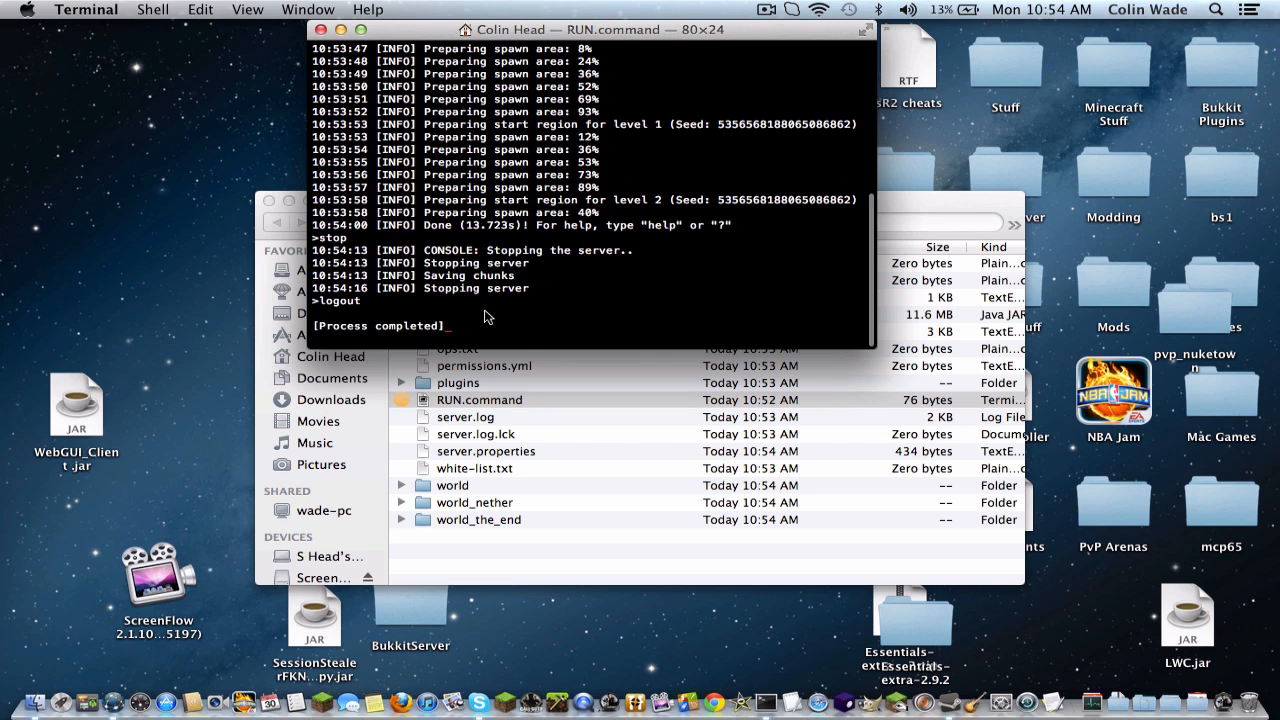
click(321, 30)
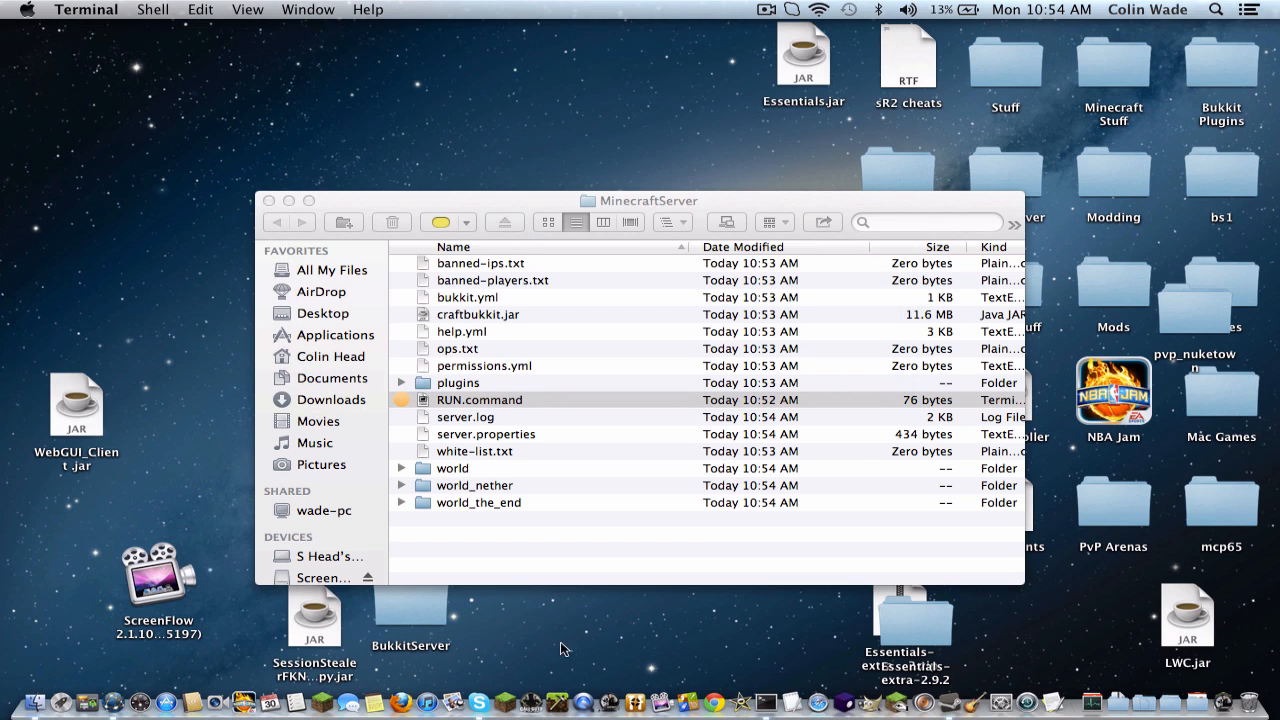
Open server.properties from the MinecraftServer folder in TextEdit.
click(449, 397)
click(451, 386)
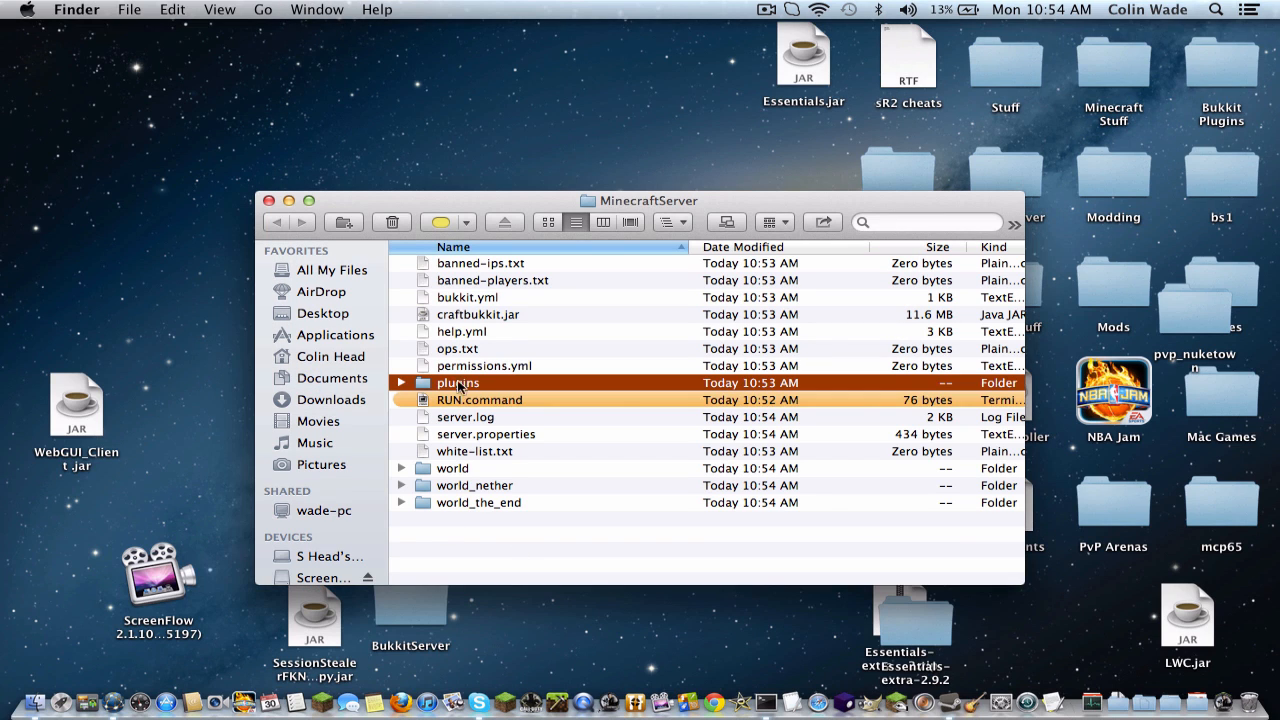
click(451, 453)
double_click(453, 435)
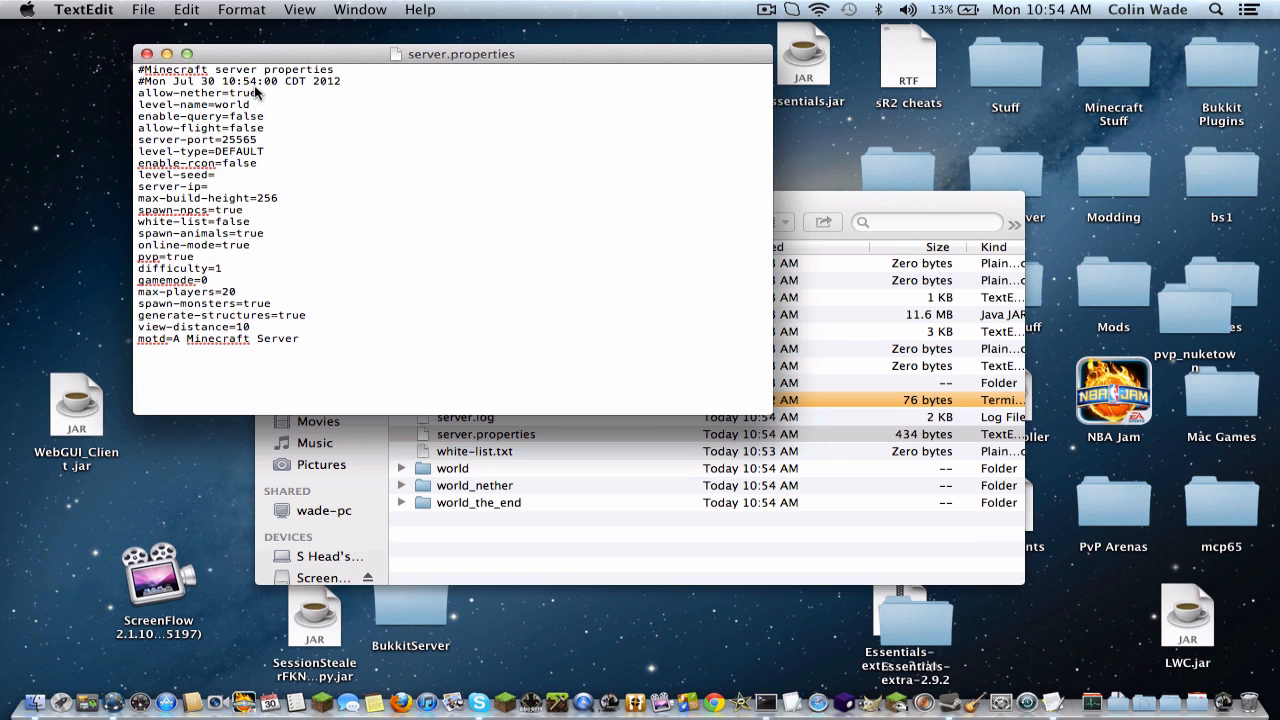
Examine the allow-flight and server-port settings in server.properties.
drag(251, 107, 278, 131)
click(283, 152)
double_click(269, 131)
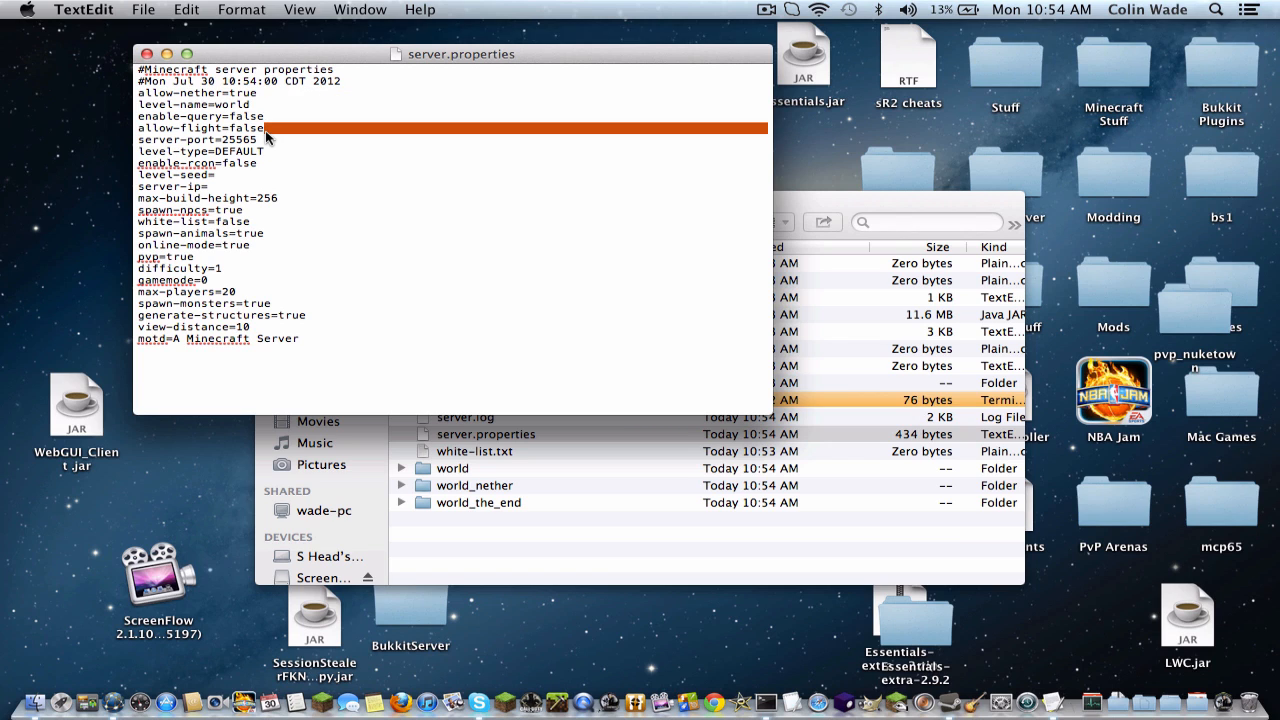
click(265, 130)
drag(263, 130, 232, 130)
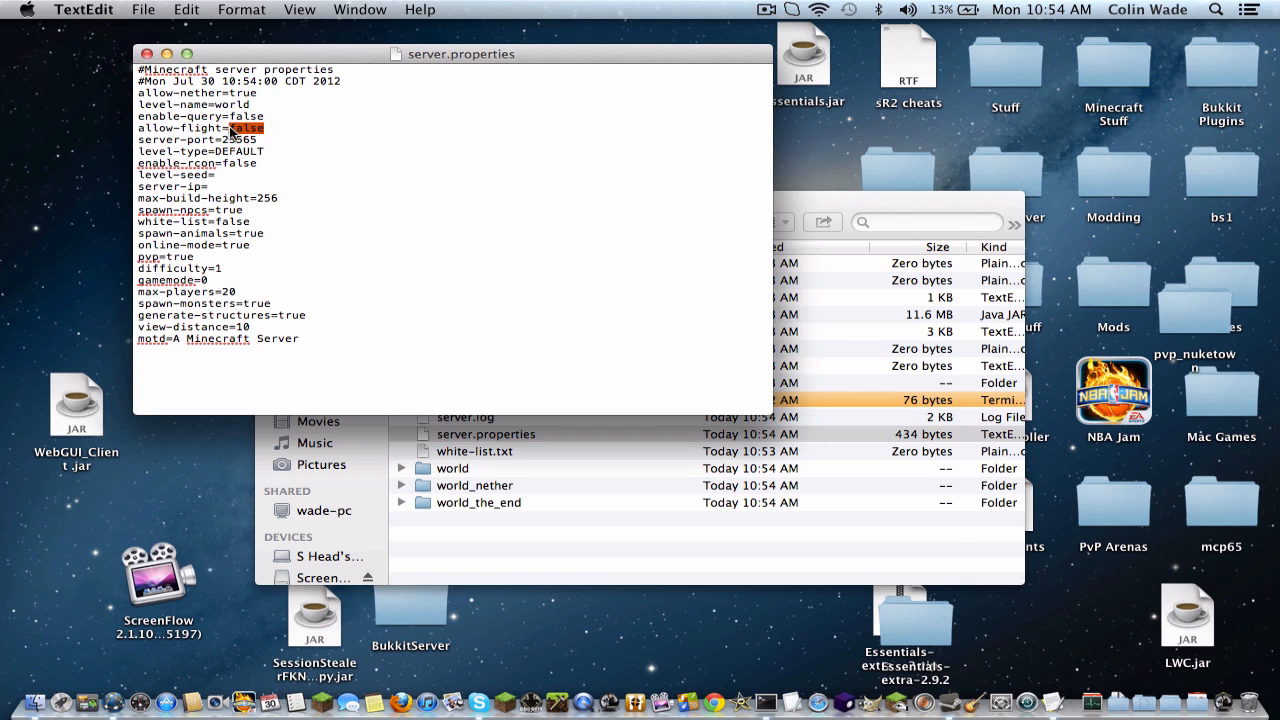
click(268, 131)
click(264, 140)
drag(257, 140, 221, 144)
click(268, 146)
drag(268, 149, 268, 139)
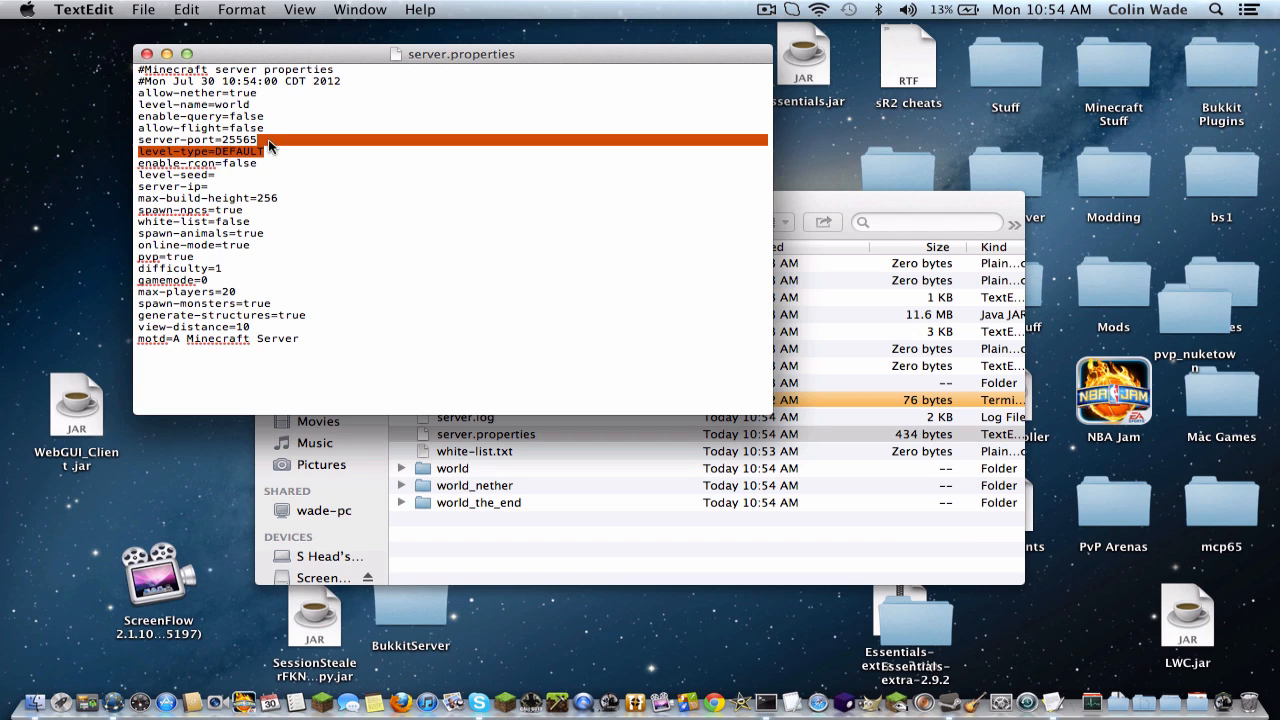
click(268, 139)
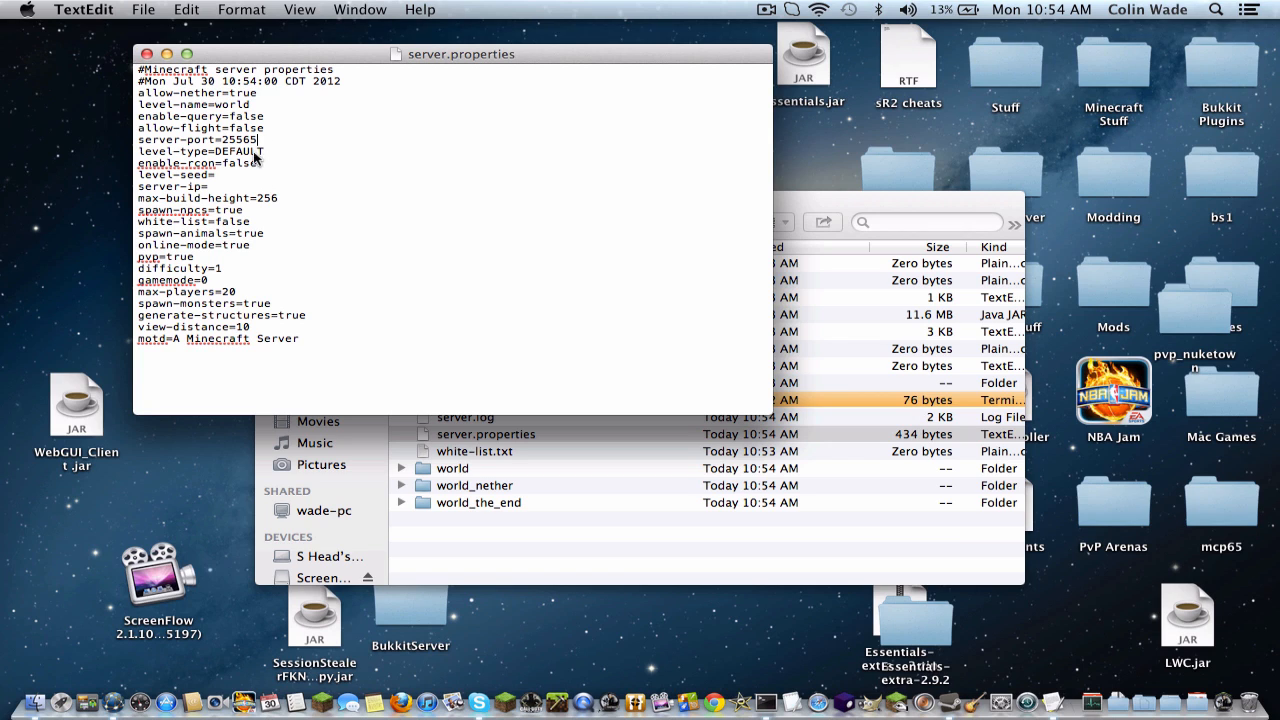
Examine the level-type, level-seed and server-ip settings in server.properties.
drag(245, 150, 188, 150)
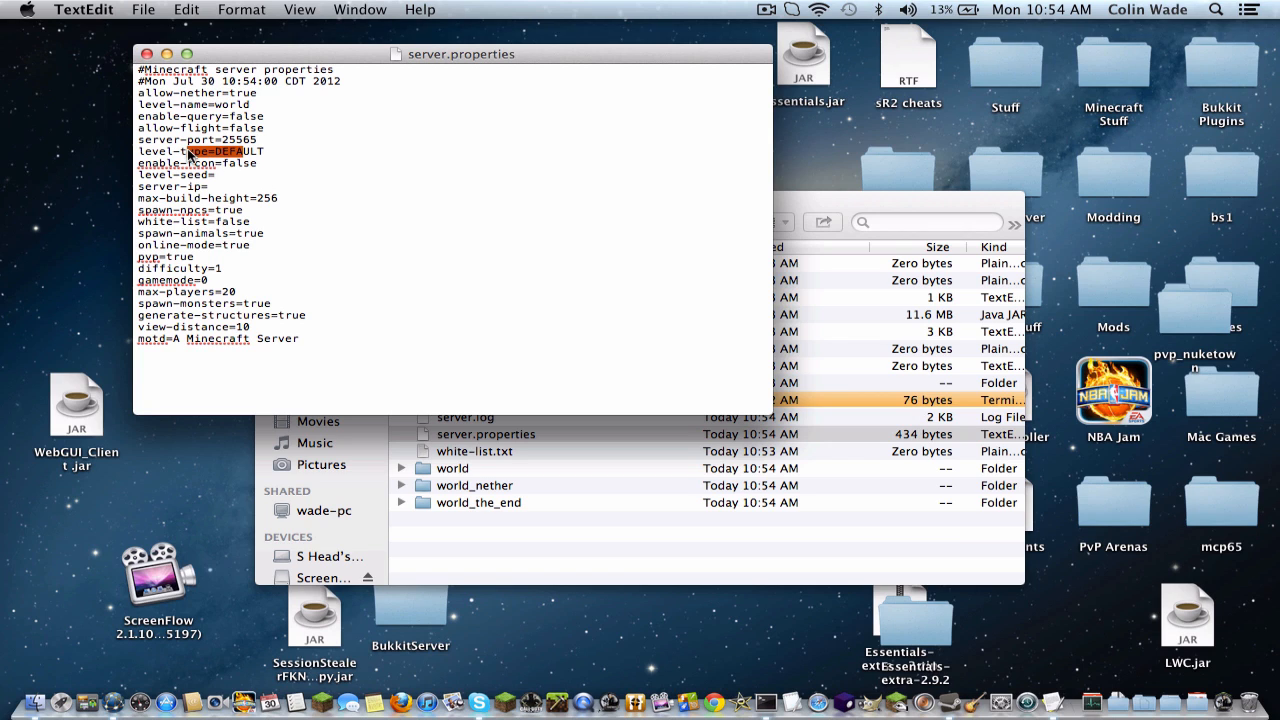
drag(279, 158, 210, 159)
double_click(218, 171)
click(210, 205)
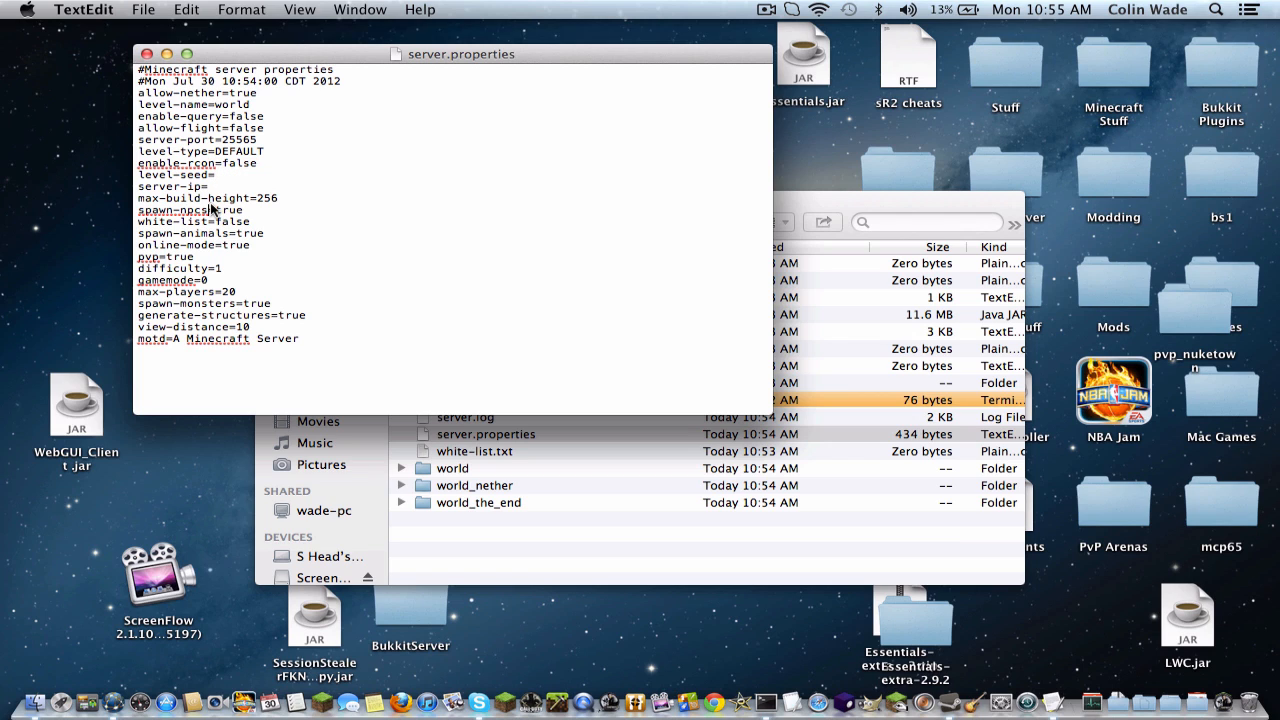
drag(210, 189, 166, 189)
click(230, 205)
drag(243, 210, 213, 211)
text(fa)
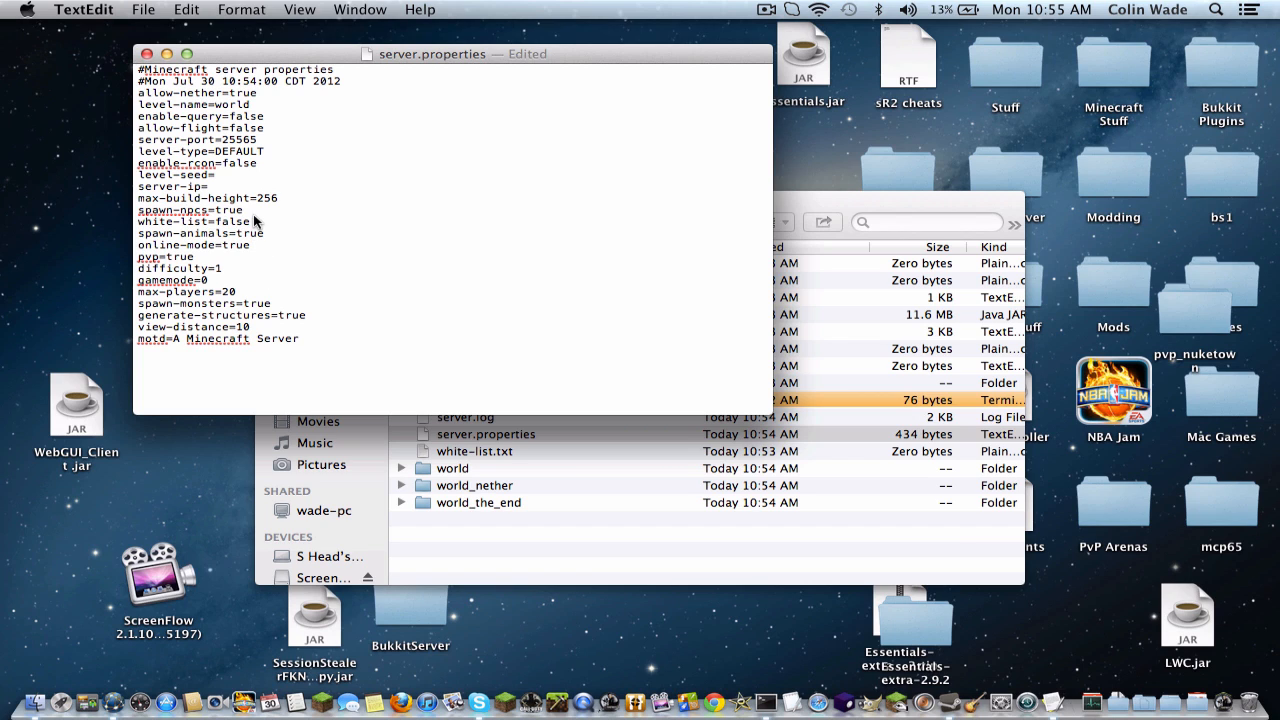
Examine the settings from white-list down to gamemode in server.properties.
drag(256, 221, 217, 224)
click(252, 223)
click(283, 236)
click(225, 283)
Set max-players to 500 and spawn-monsters to false in server.properties.
double_click(233, 292)
text(500)
drag(273, 303, 247, 308)
key(BackSpace)
Examine the generate-structures and view-distance settings in server.properties.
mouse_move(314, 320)
mouse_down()
mouse_move(282, 328)
mouse_move(307, 319)
mouse_up()
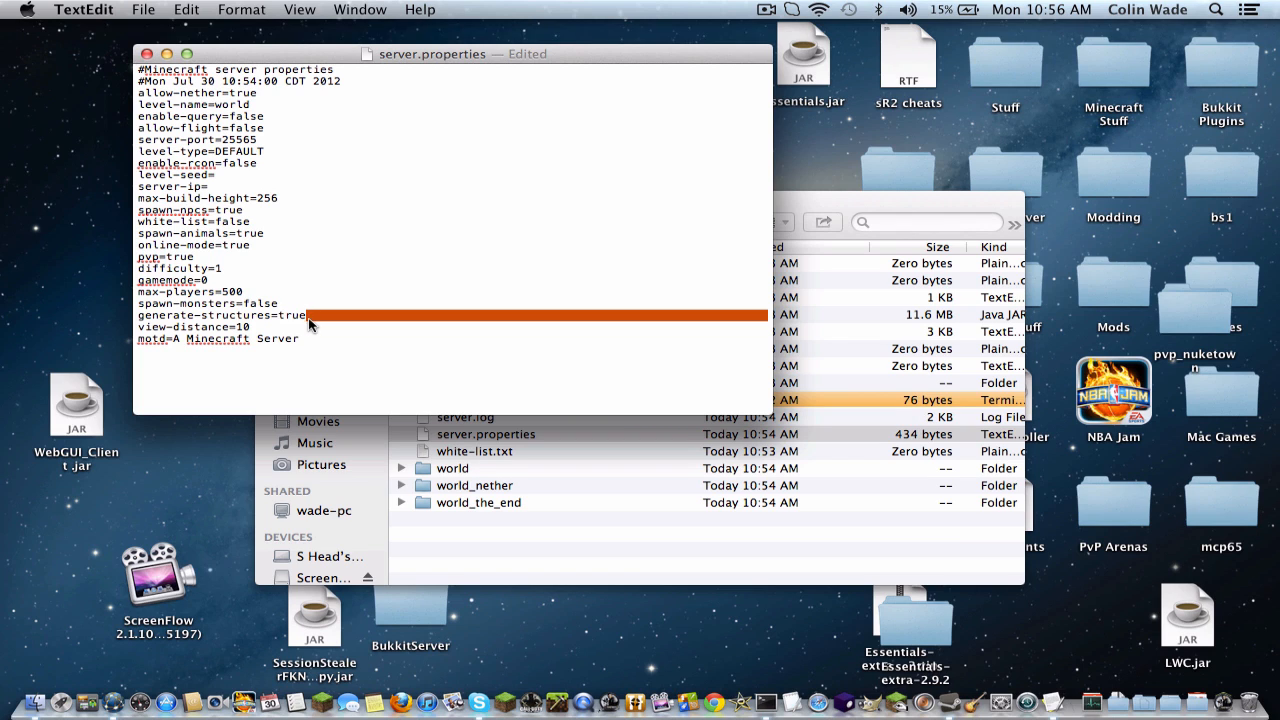
click(313, 319)
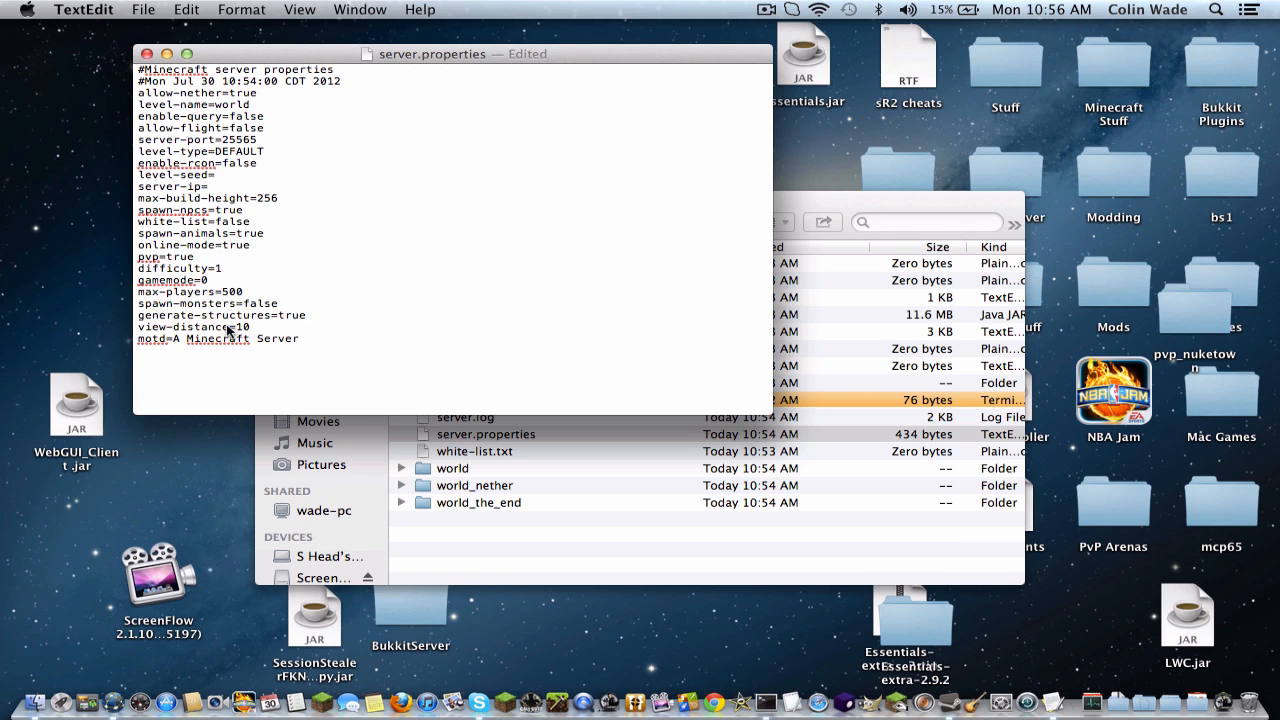
drag(251, 327, 243, 328)
click(250, 327)
Change the motd to Epic Craft, then save and close server.properties.
drag(306, 341, 173, 341)
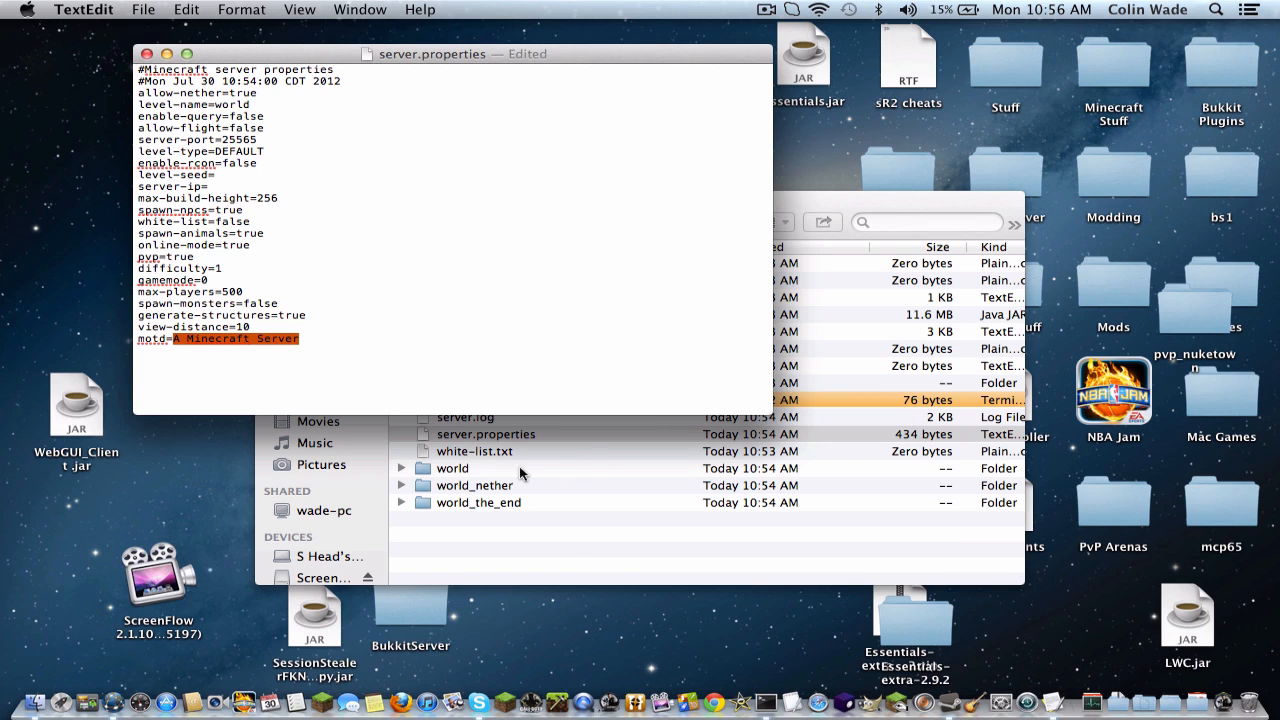
text(Epic Craft)
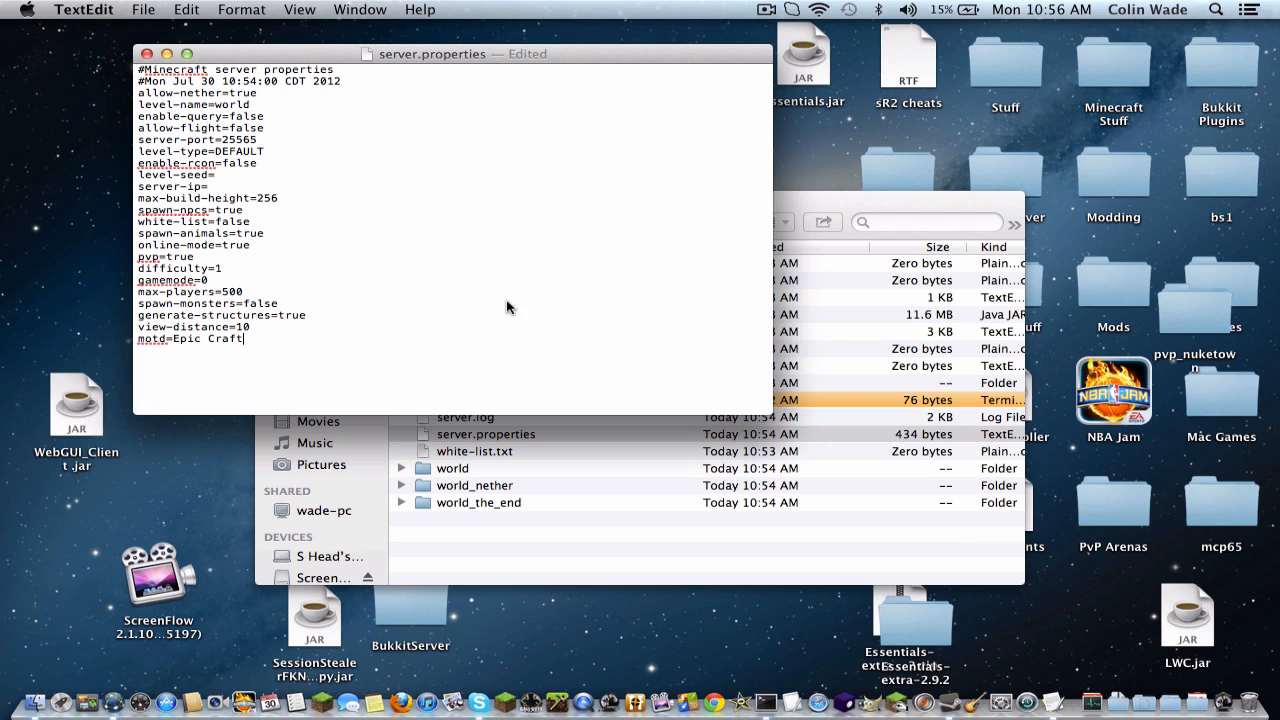
key(super+s)
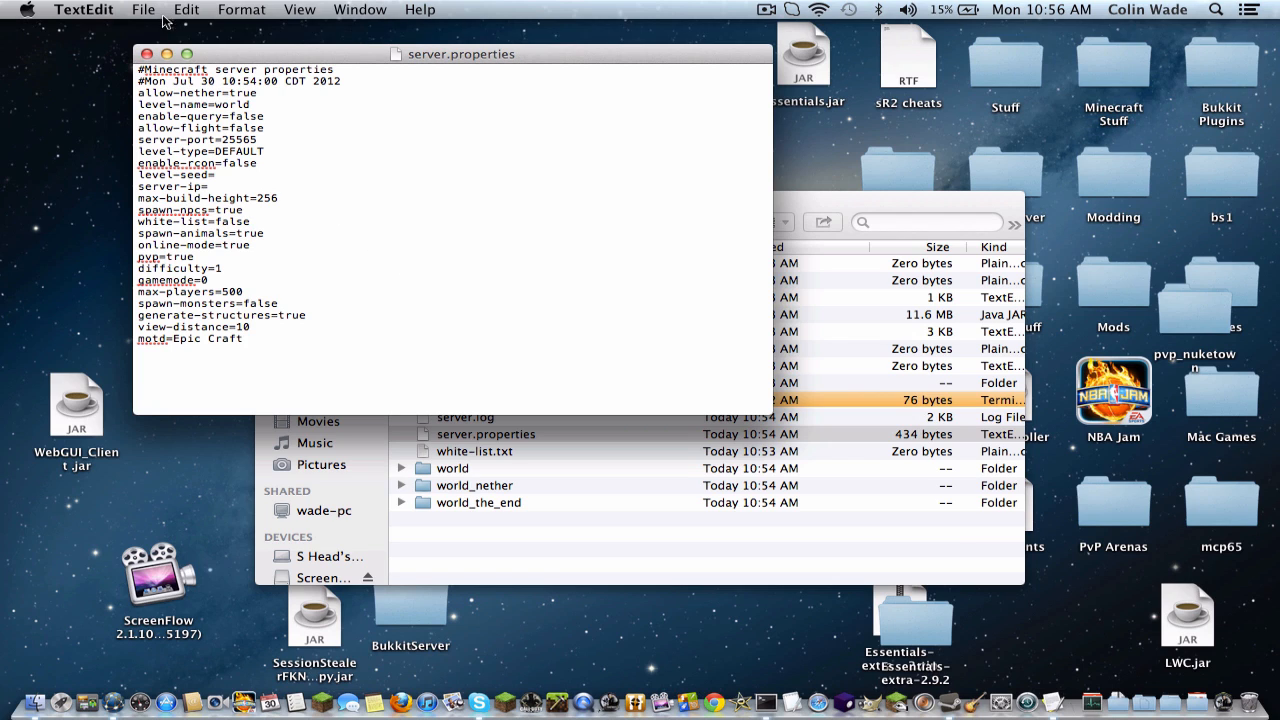
click(143, 9)
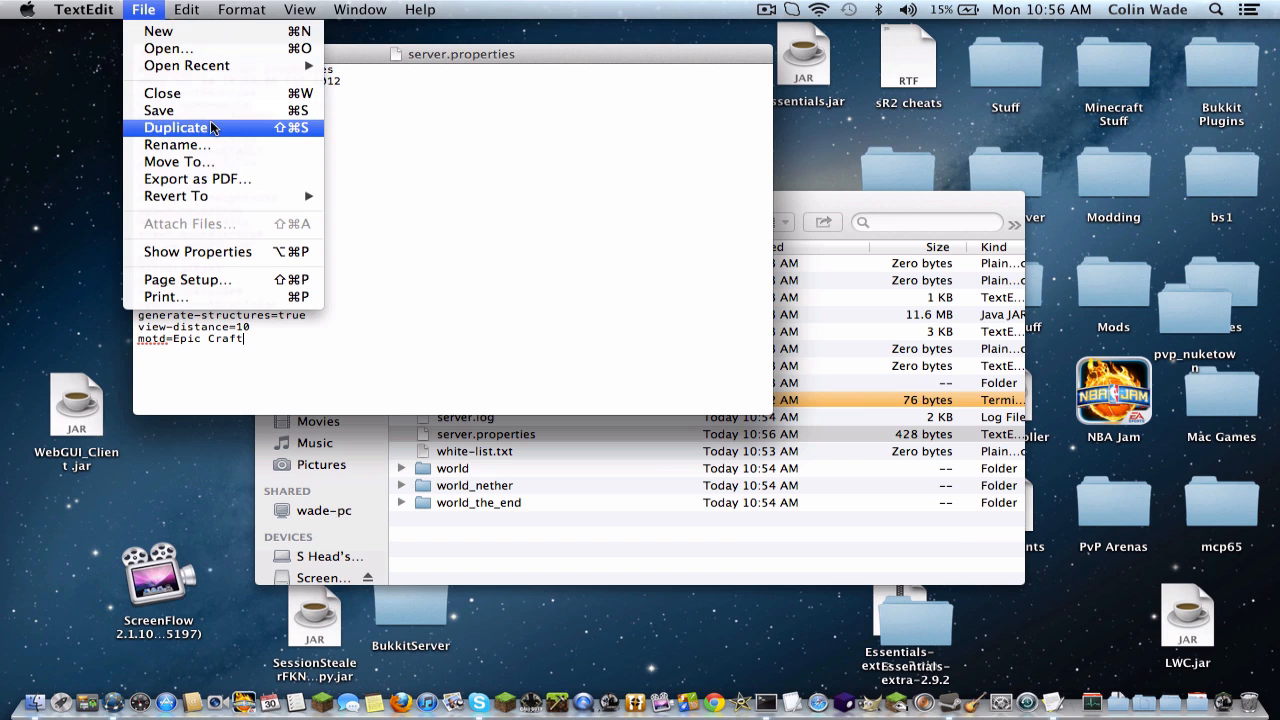
click(465, 72)
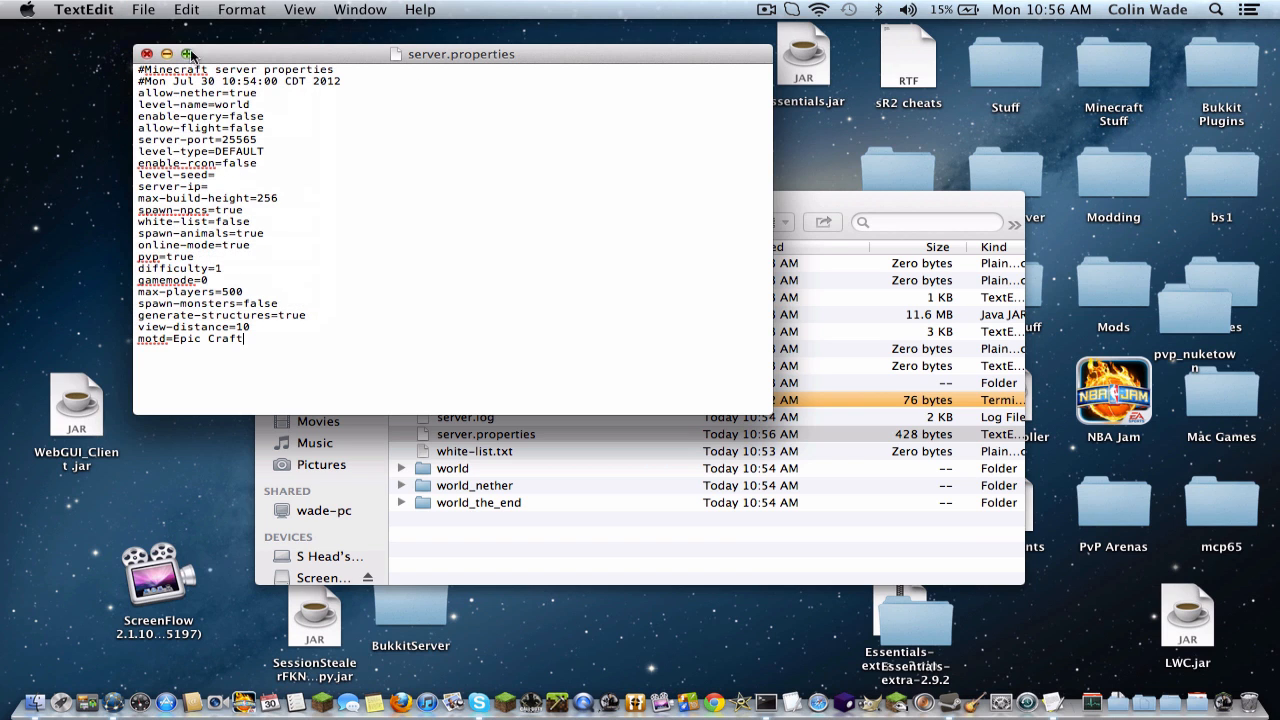
click(146, 53)
click(545, 483)
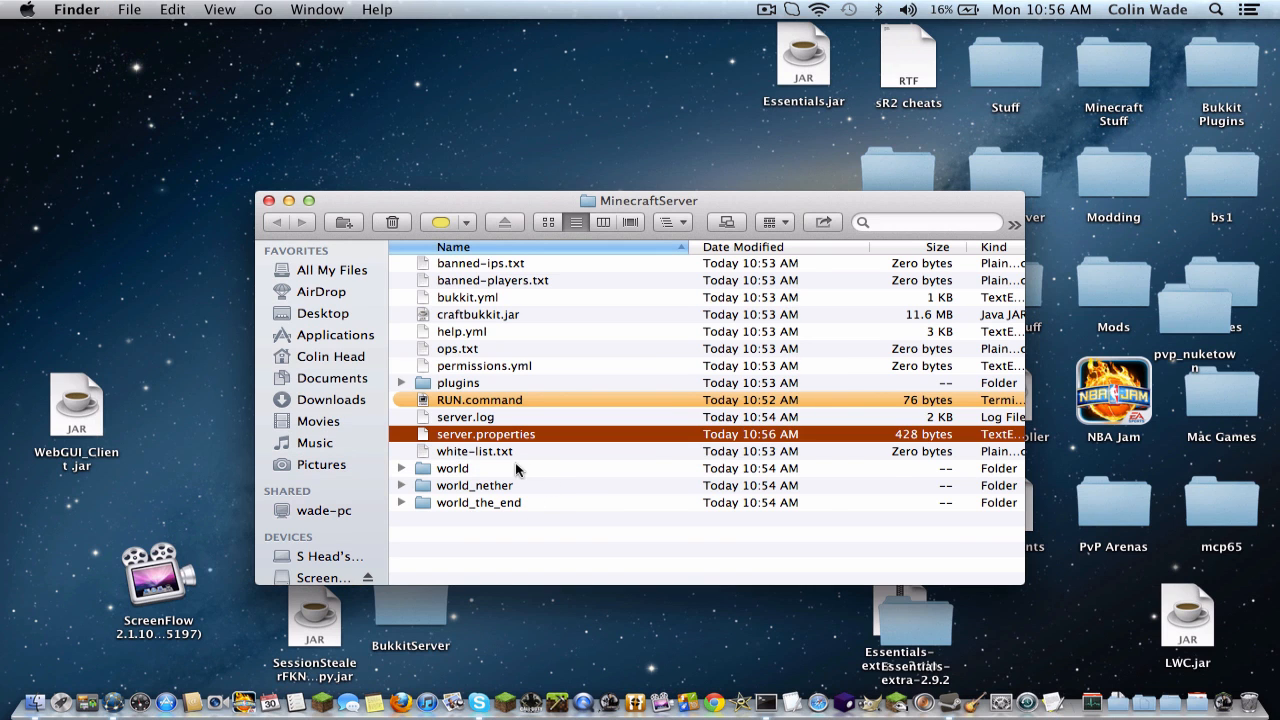
click(514, 466)
click(492, 522)
drag(491, 528, 465, 525)
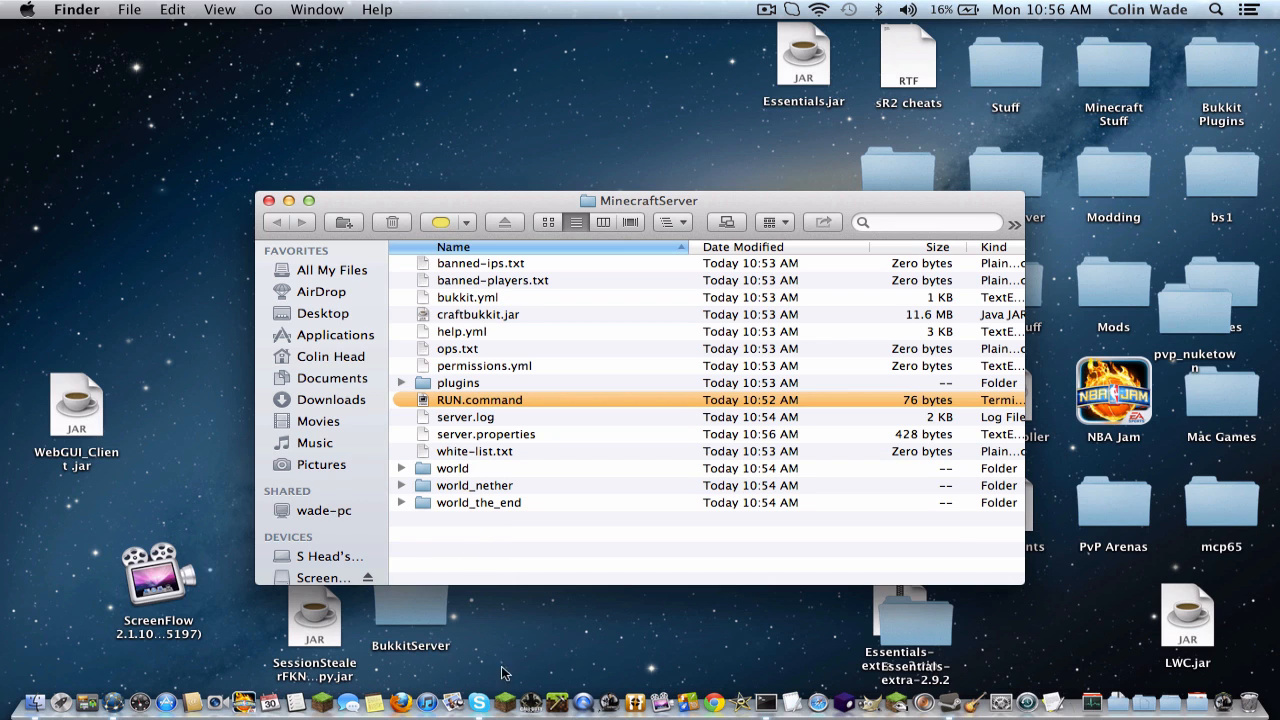
Launch Minecraft and log in with the account's username and password.
click(506, 703)
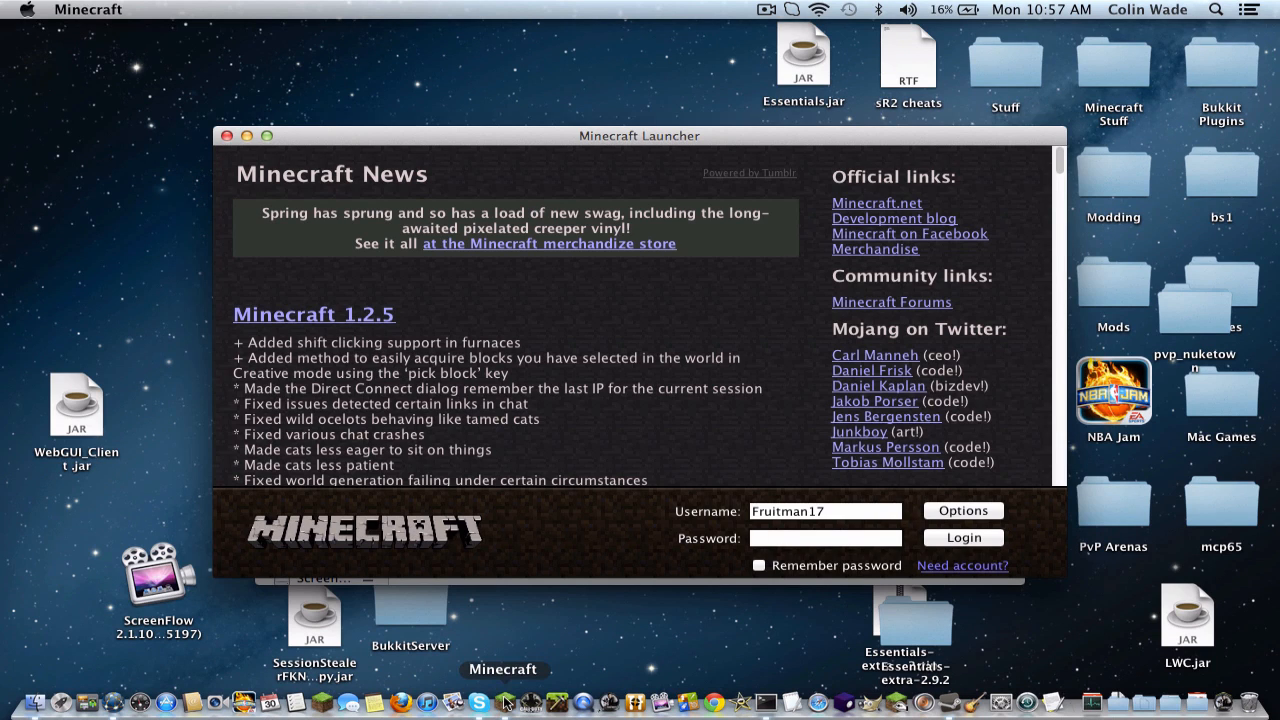
double_click(868, 515)
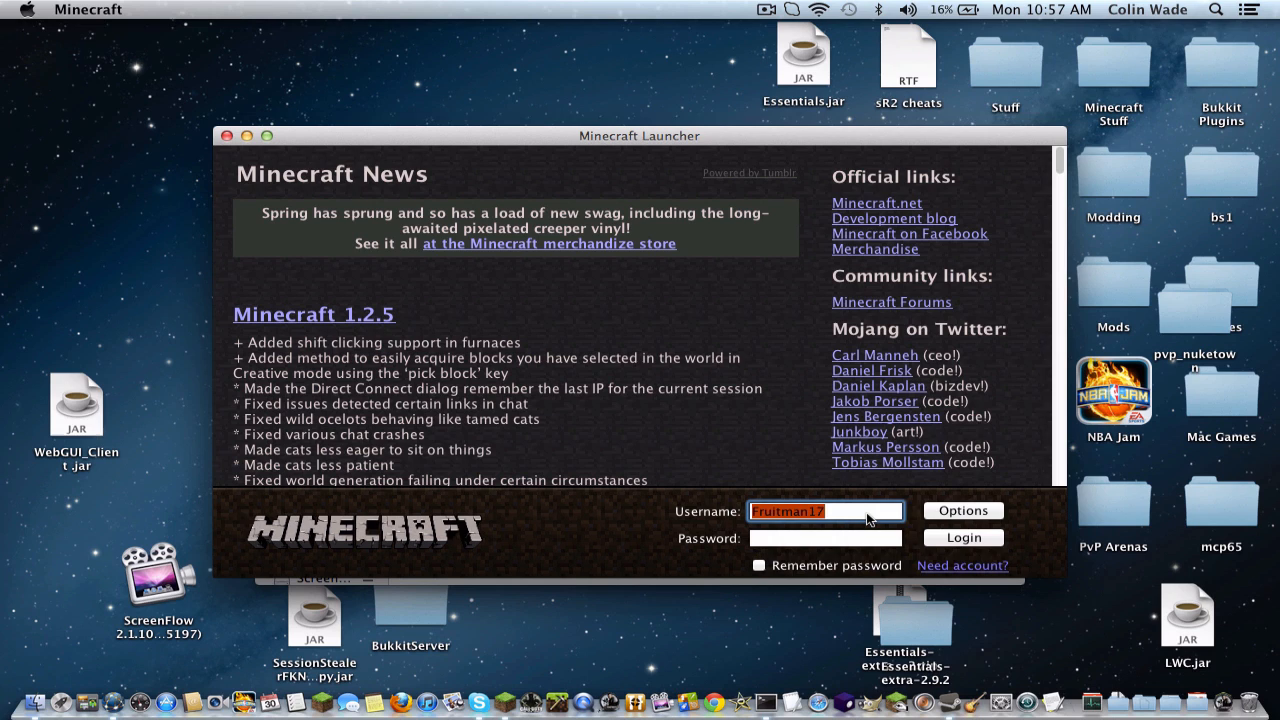
text(colinsa)
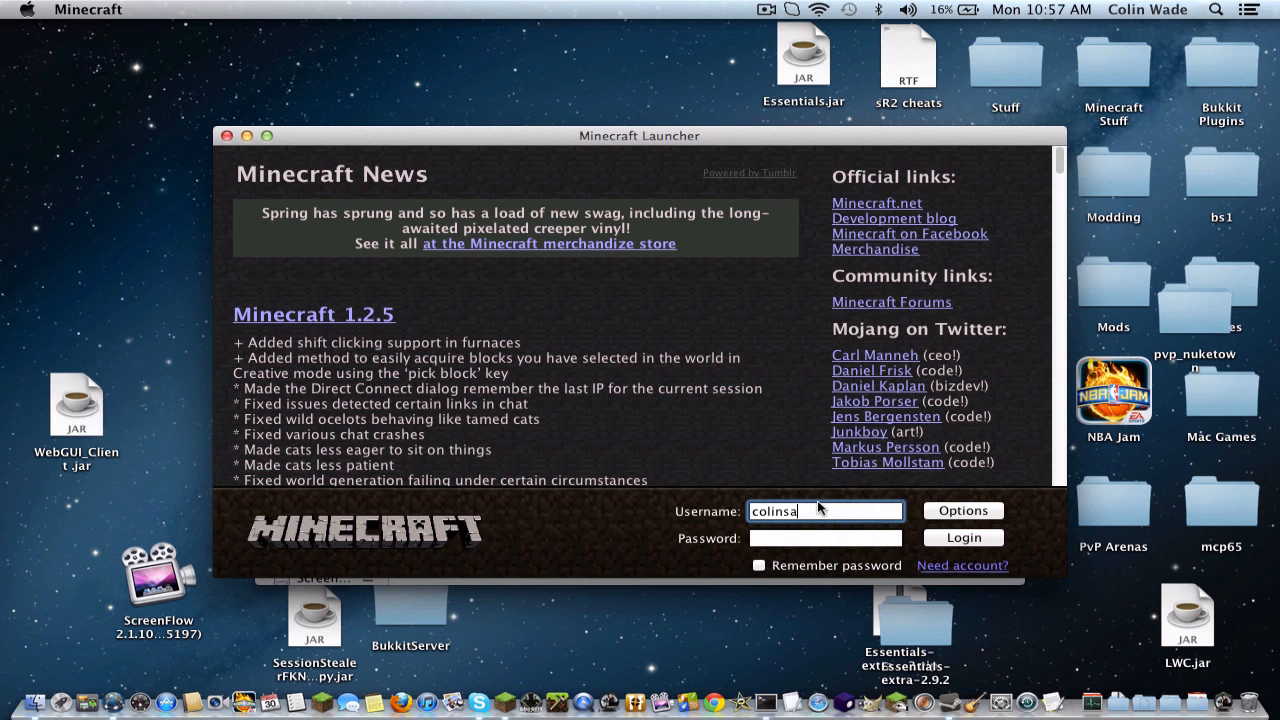
text(yshi)
click(847, 536)
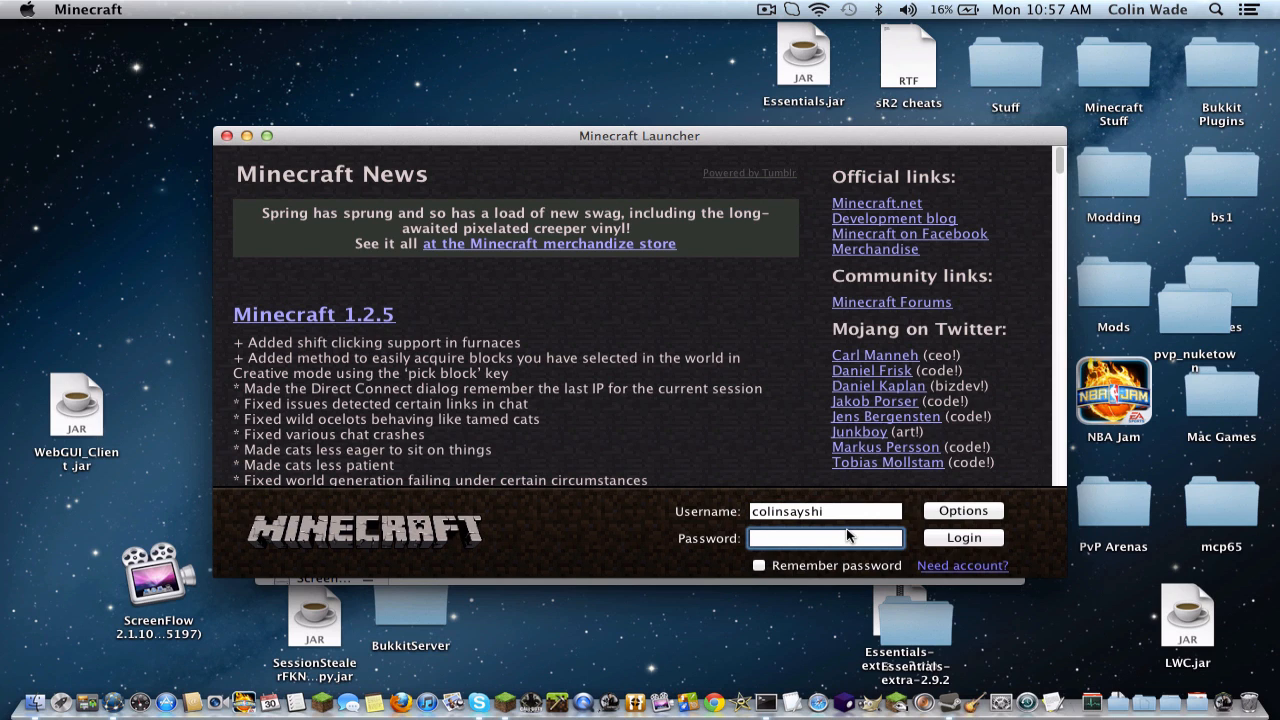
text(••••••••)
click(853, 566)
click(922, 540)
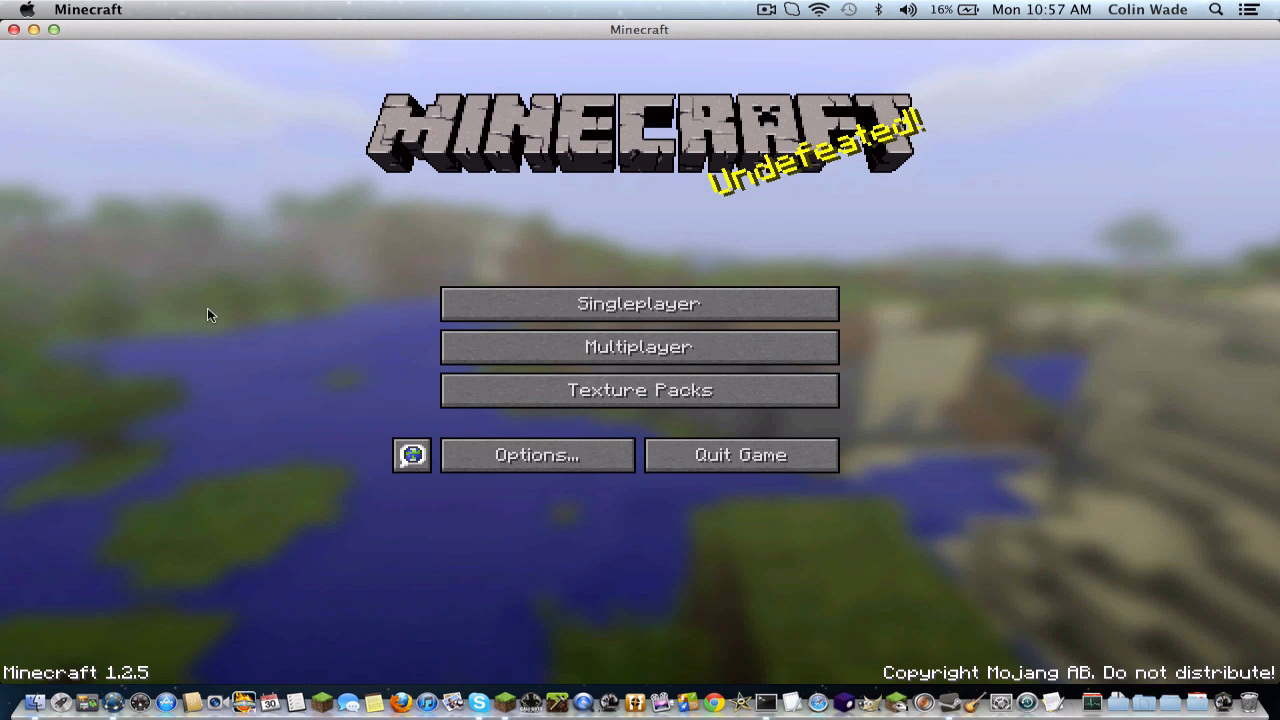
Try to join the multiplayer server at localhost through Direct Connect, and return to the title screen.
click(540, 335)
scroll(622, 455, down, 5)
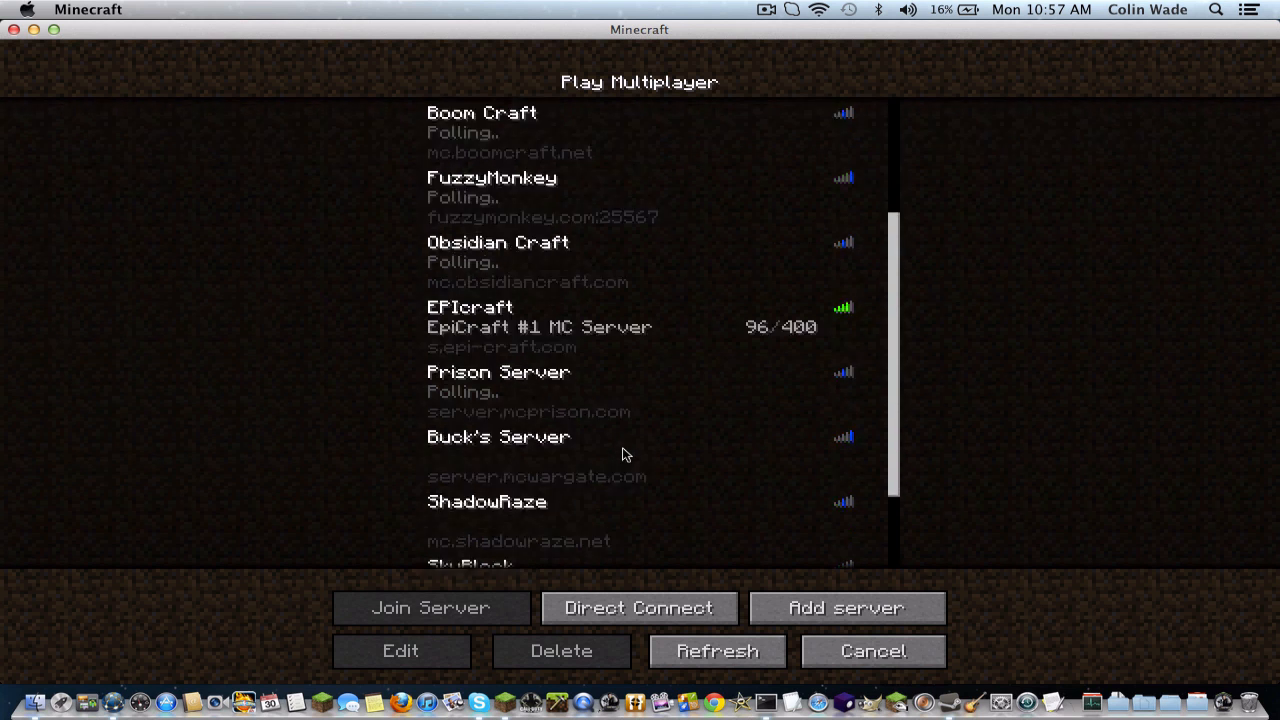
scroll(622, 455, up, 5)
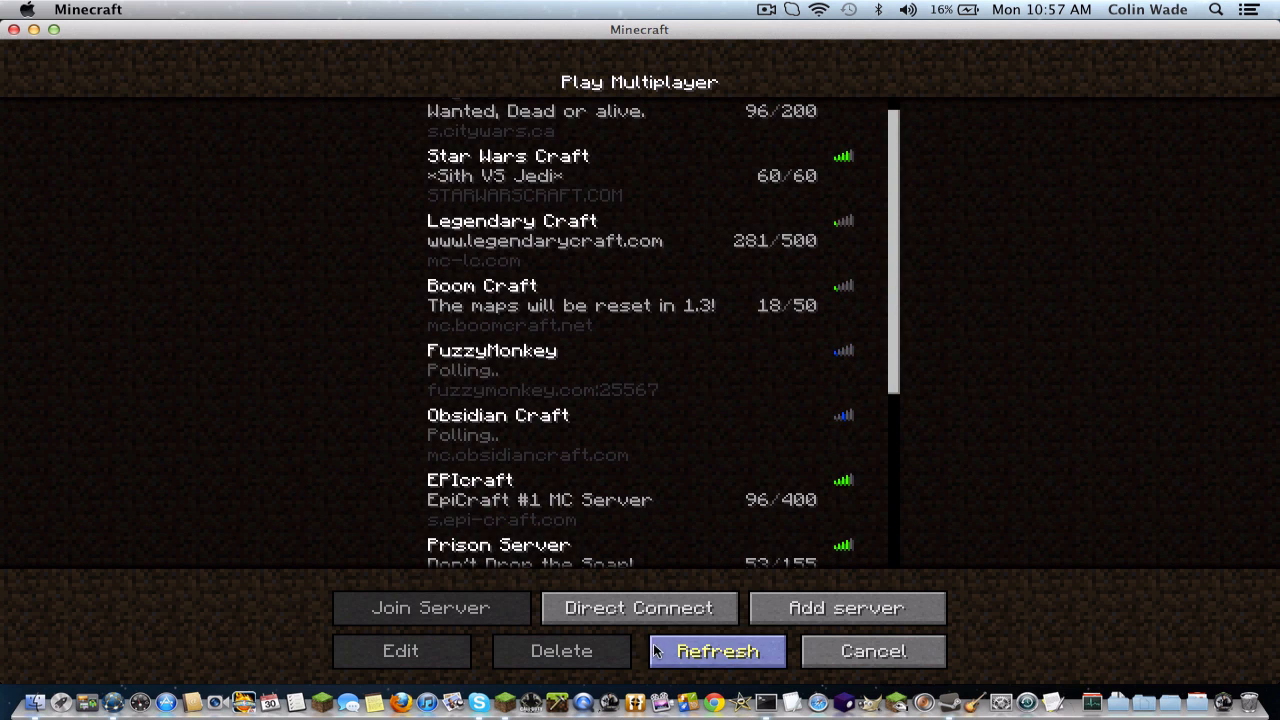
click(655, 612)
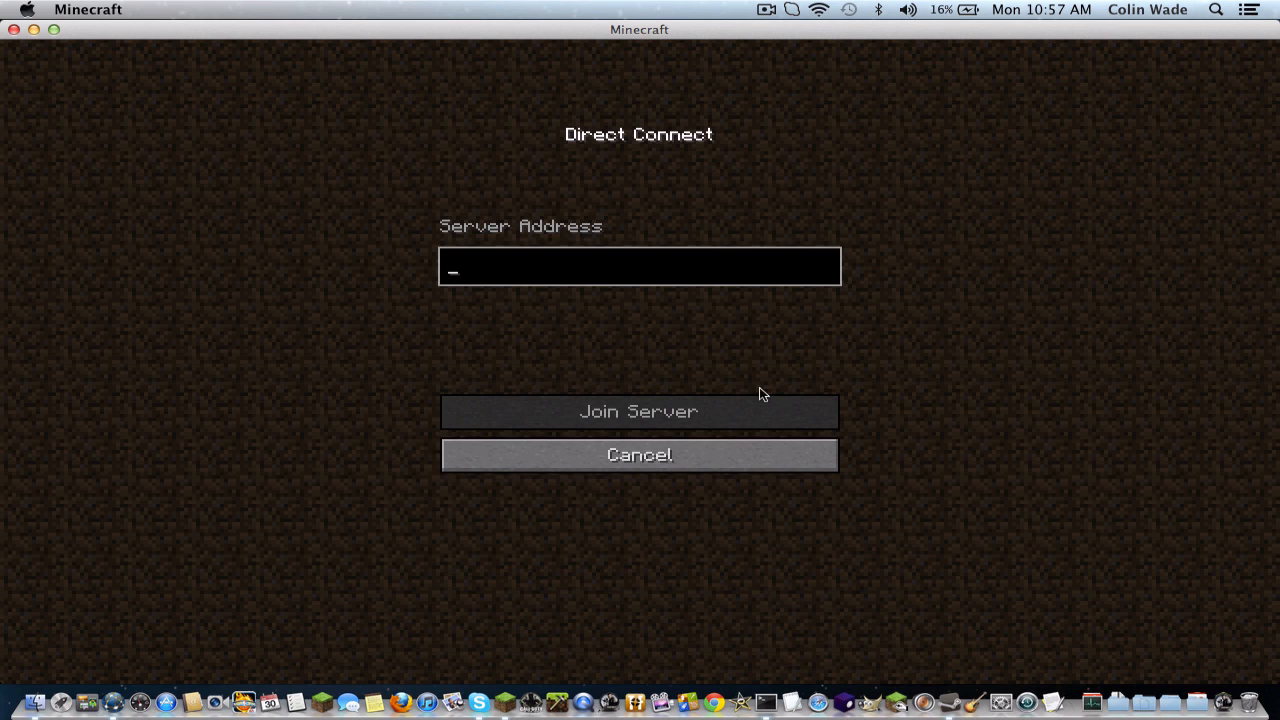
text(localhost)
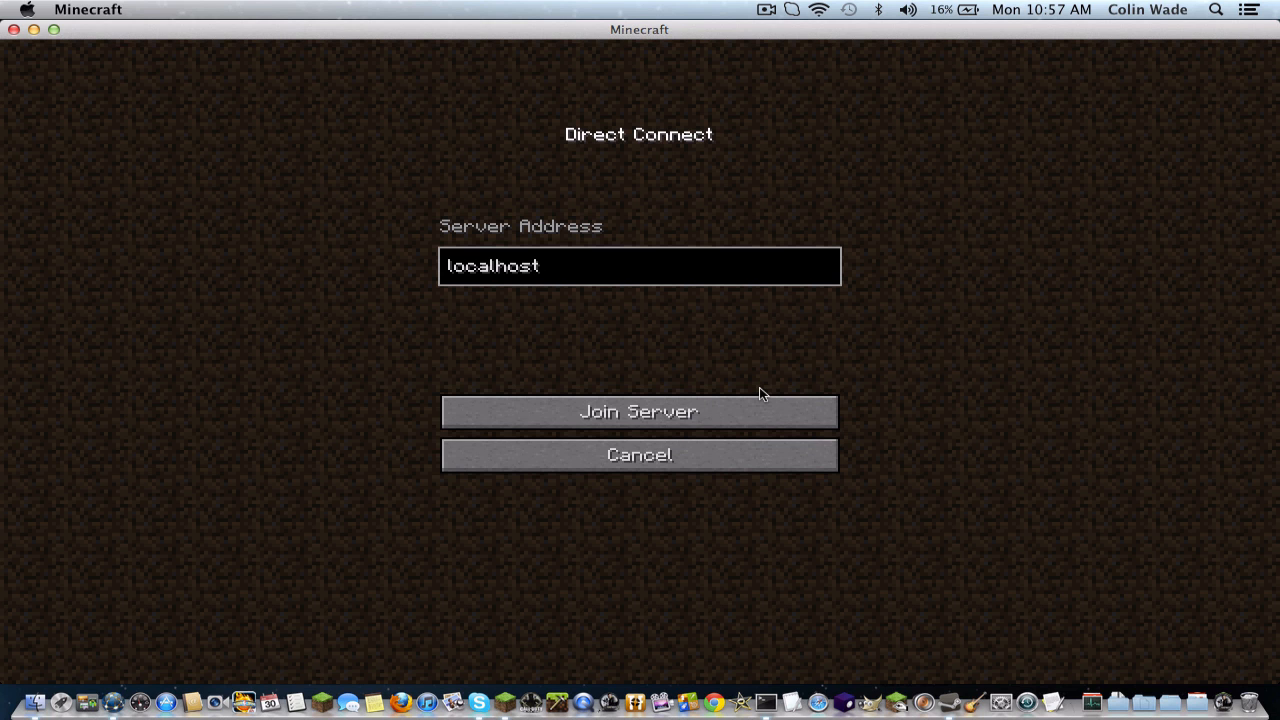
click(756, 410)
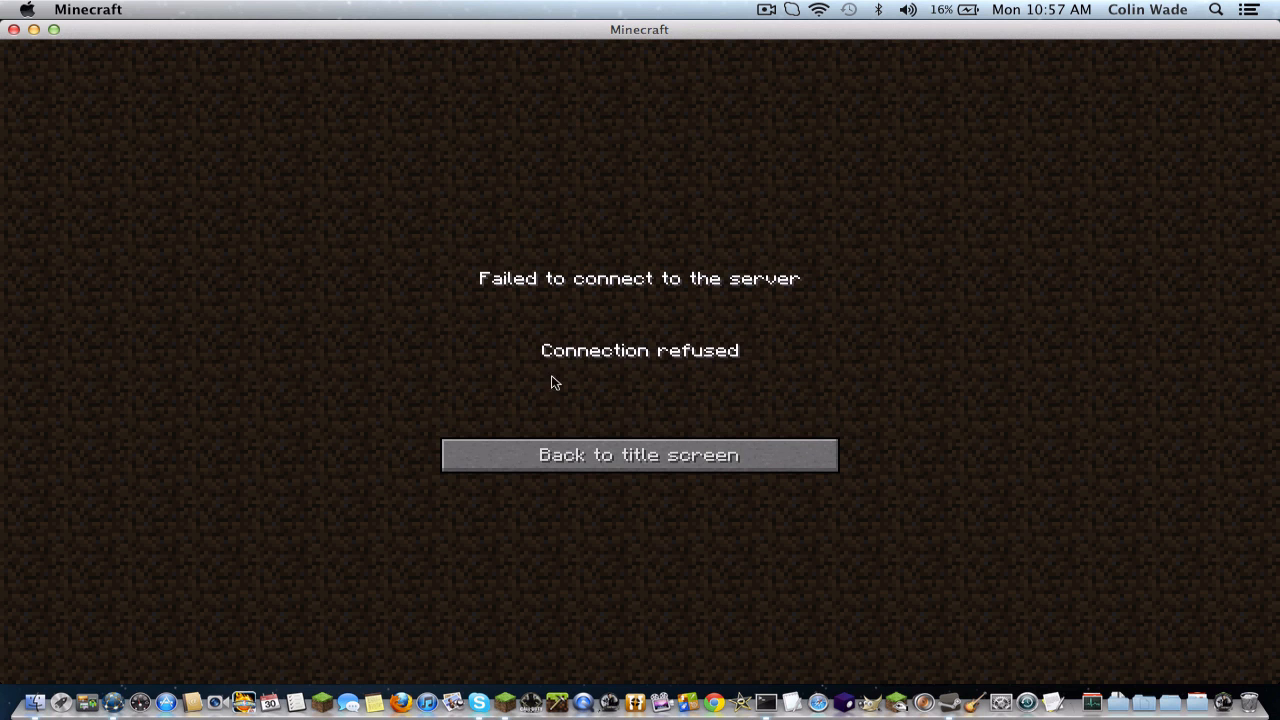
click(618, 445)
Check the status of the My Server entry in the multiplayer server list.
click(568, 344)
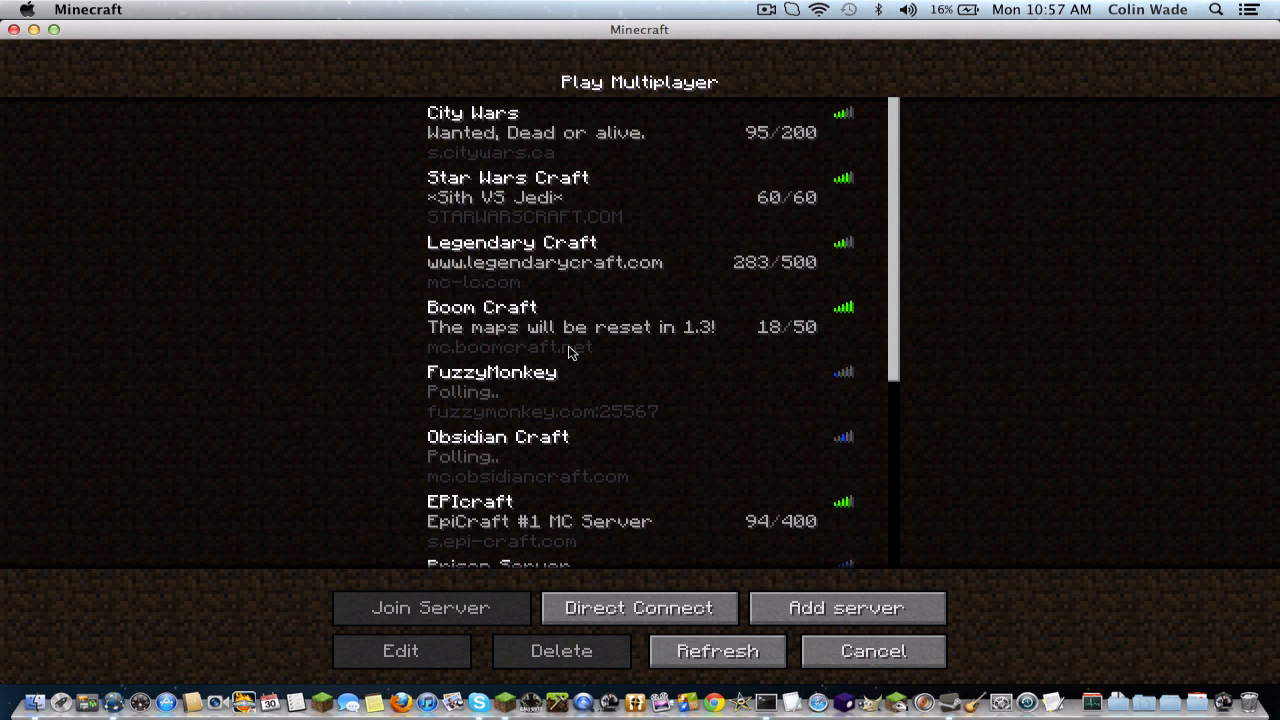
scroll(570, 350, down, 5)
click(584, 536)
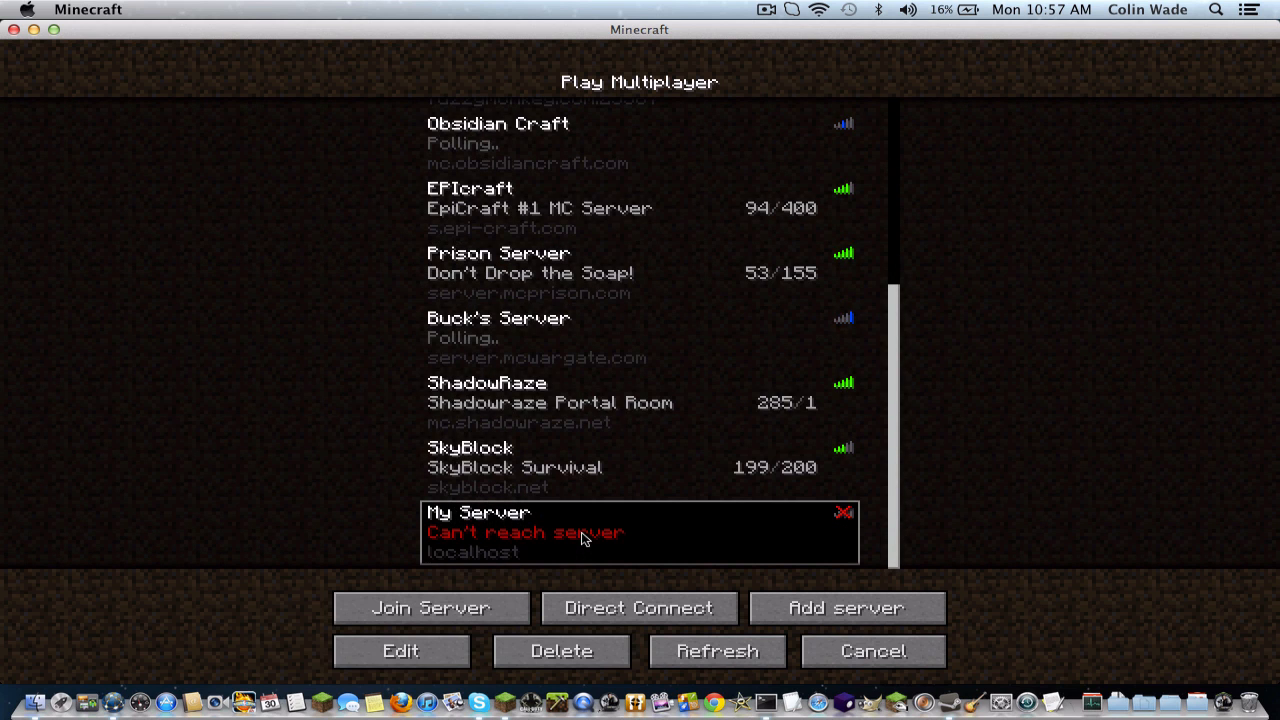
Minimize the Minecraft window and start the server with RUN.command from the MinecraftServer folder.
click(33, 30)
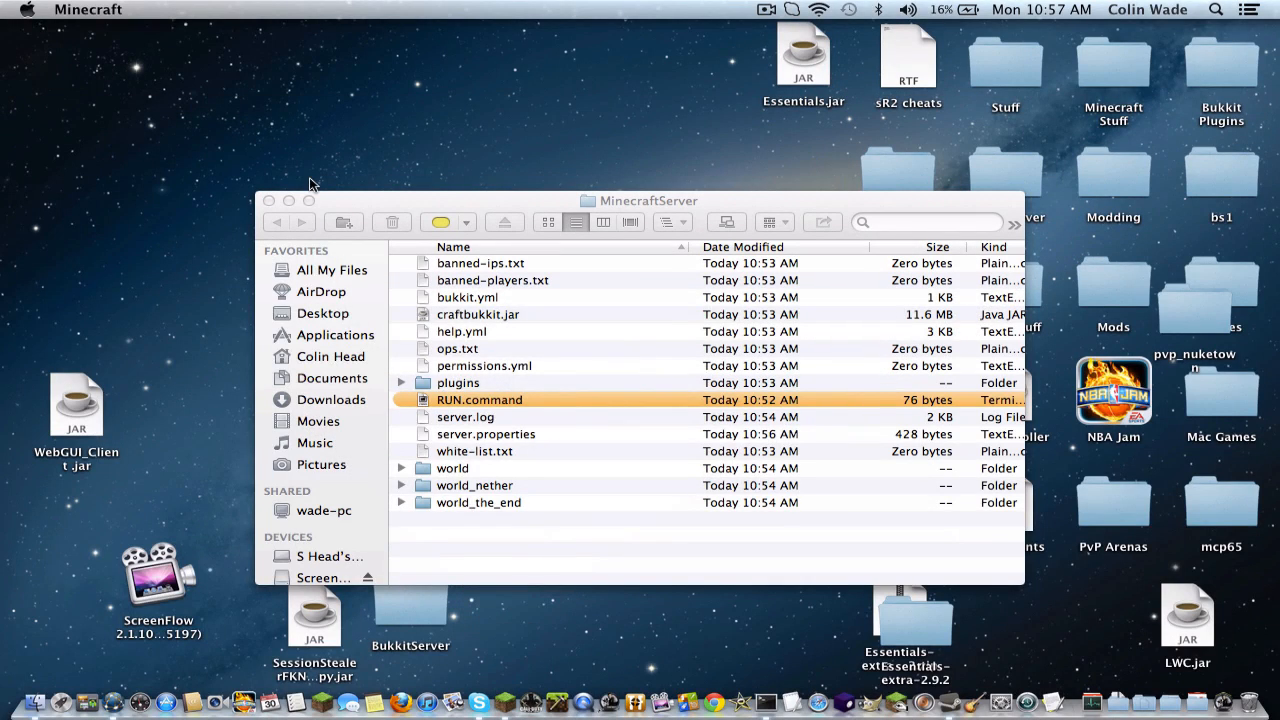
double_click(476, 398)
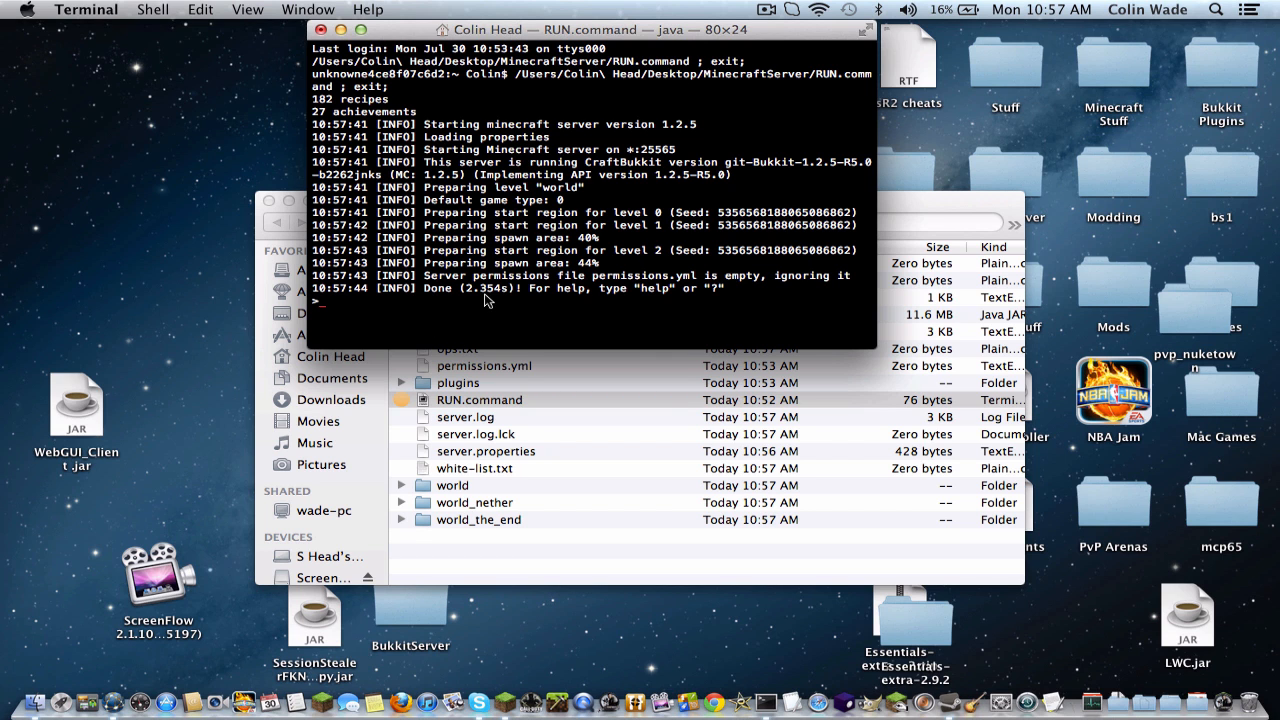
Switch back to Minecraft to join My Server from the refreshed multiplayer list, and walk forward in its world.
click(530, 704)
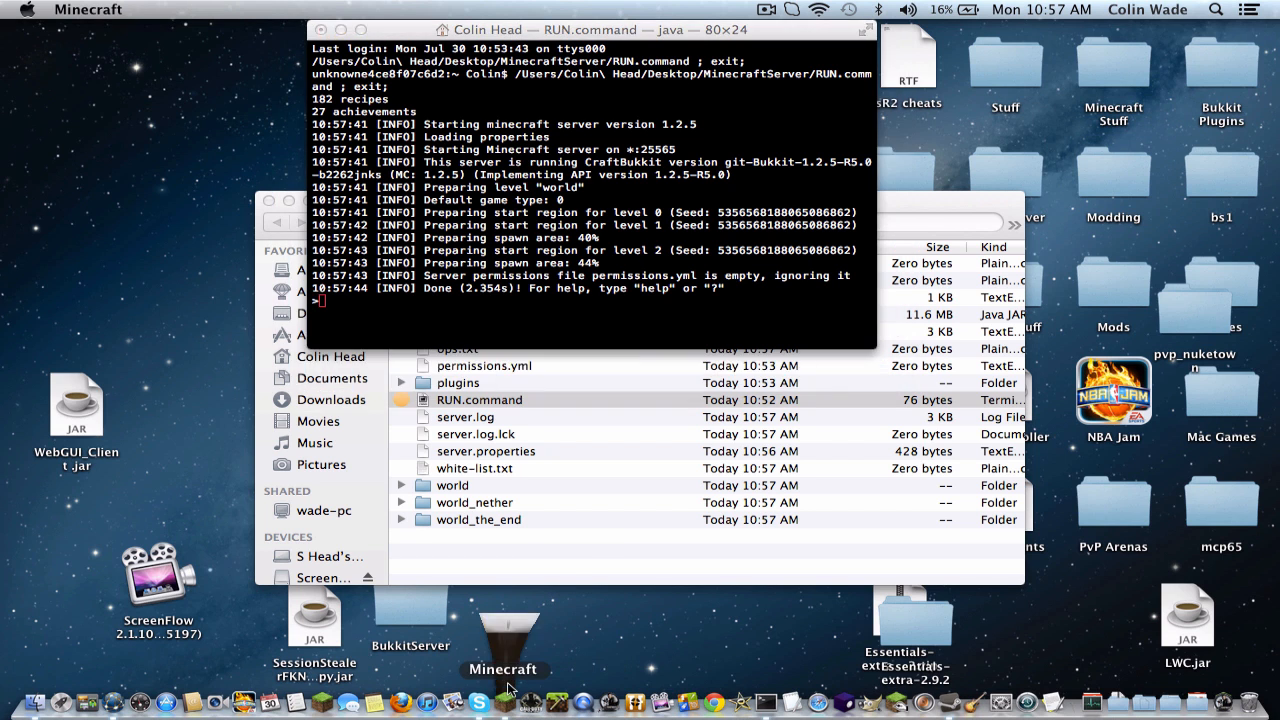
click(686, 668)
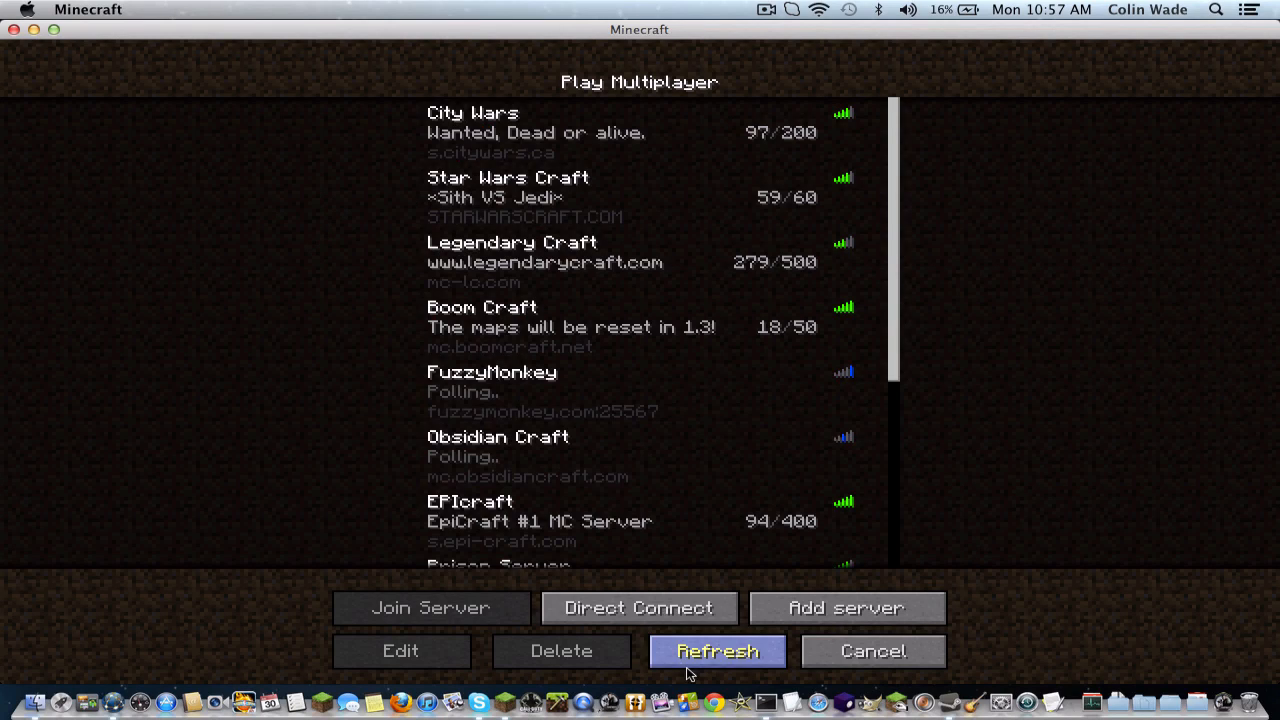
scroll(634, 591, down, 3)
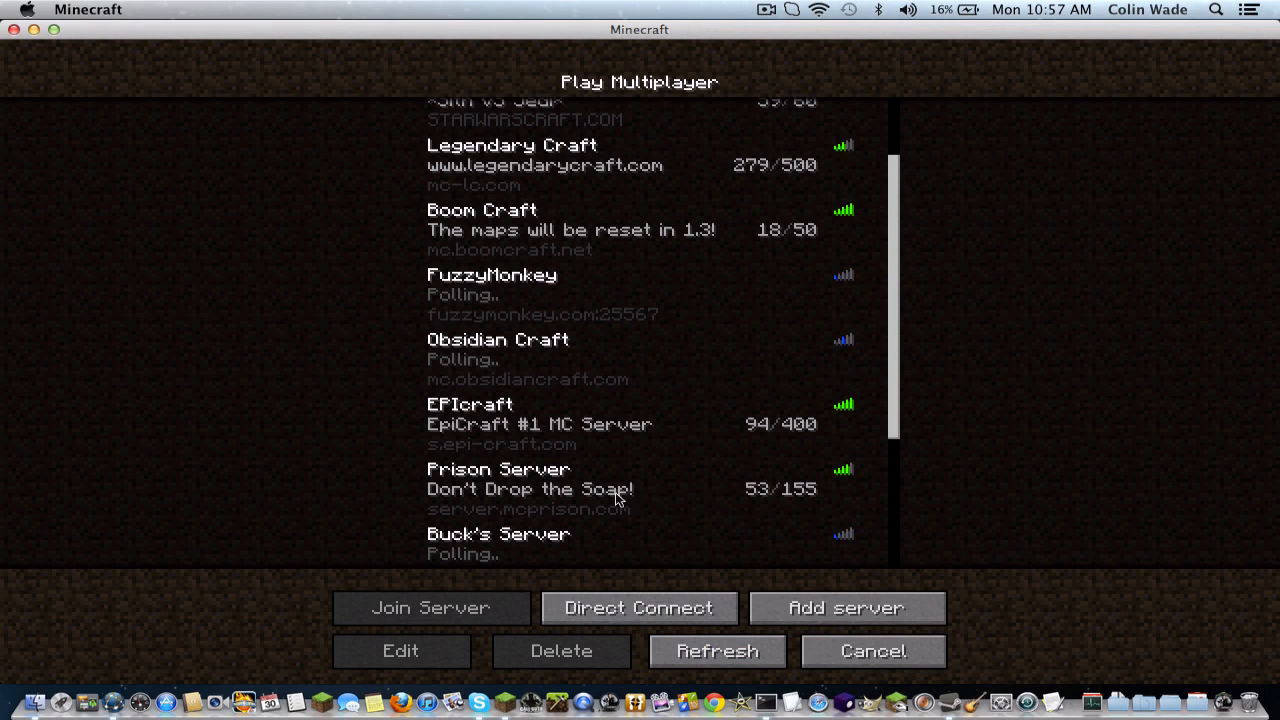
scroll(617, 498, down, 3)
double_click(616, 530)
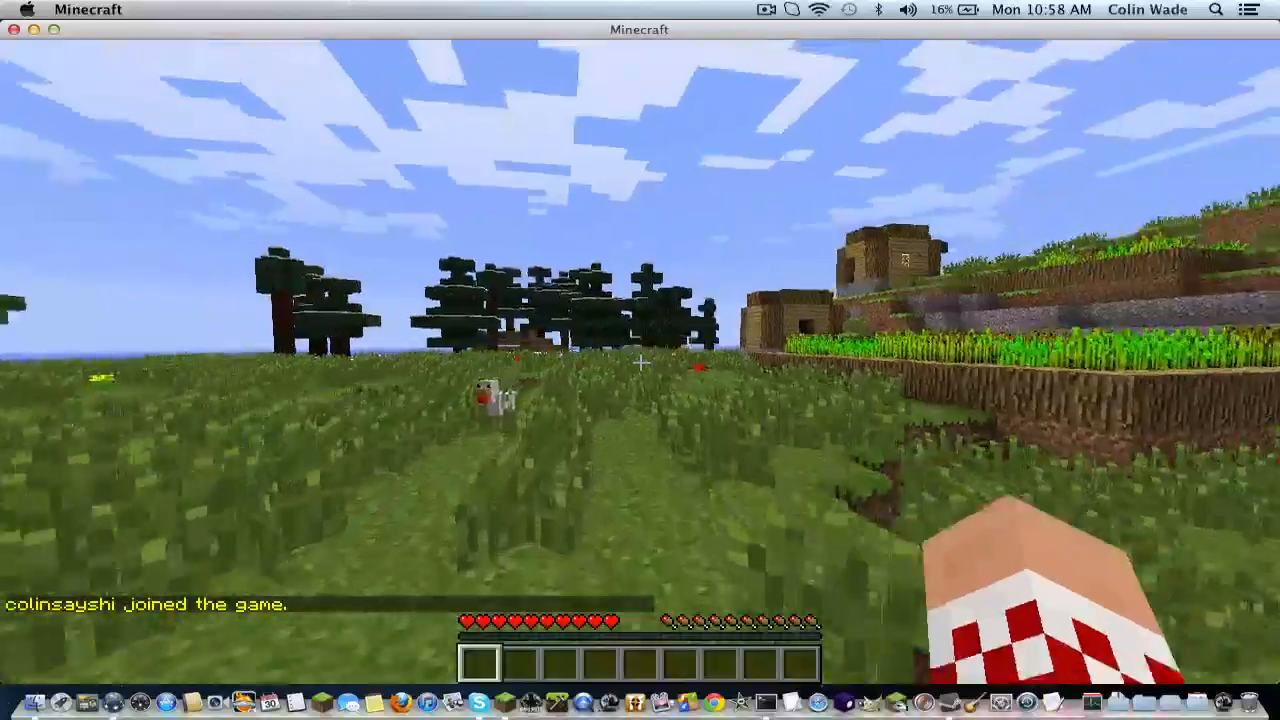
key(w)
key(space)
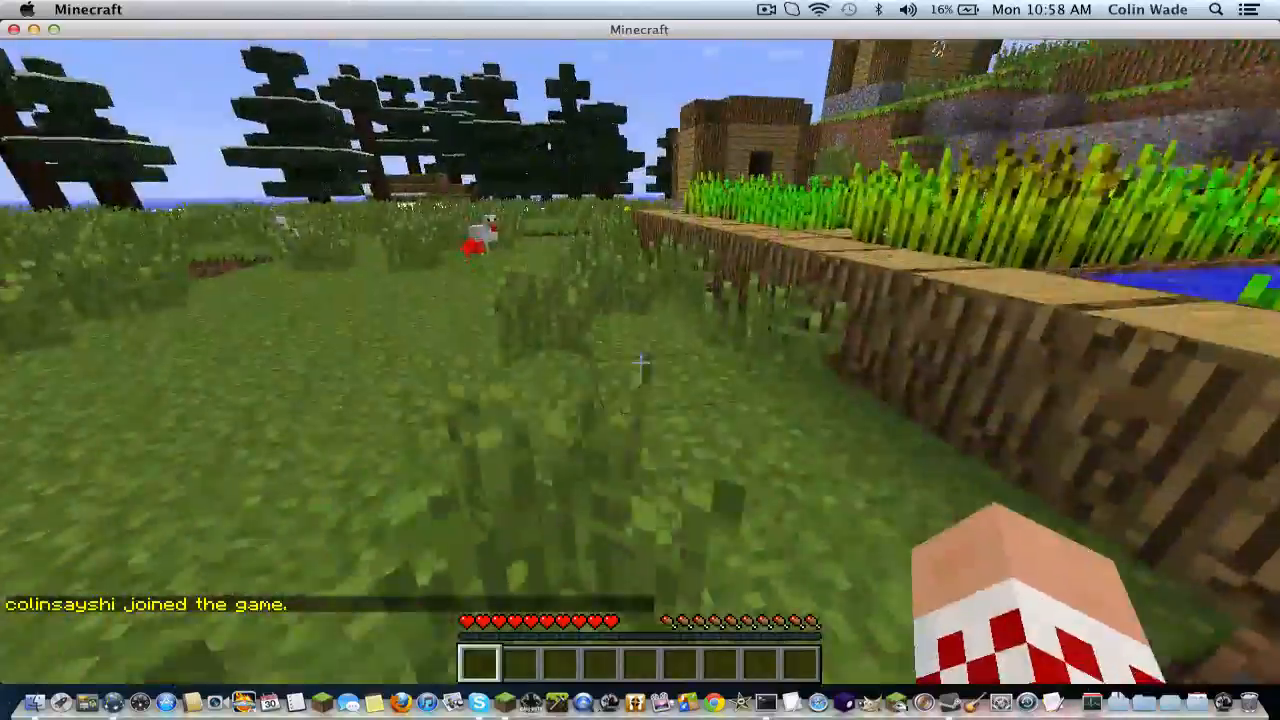
Walk and jump through the village's wheat farm and water channel, exploring up to the corner of its log border.
key(space)
key(w)
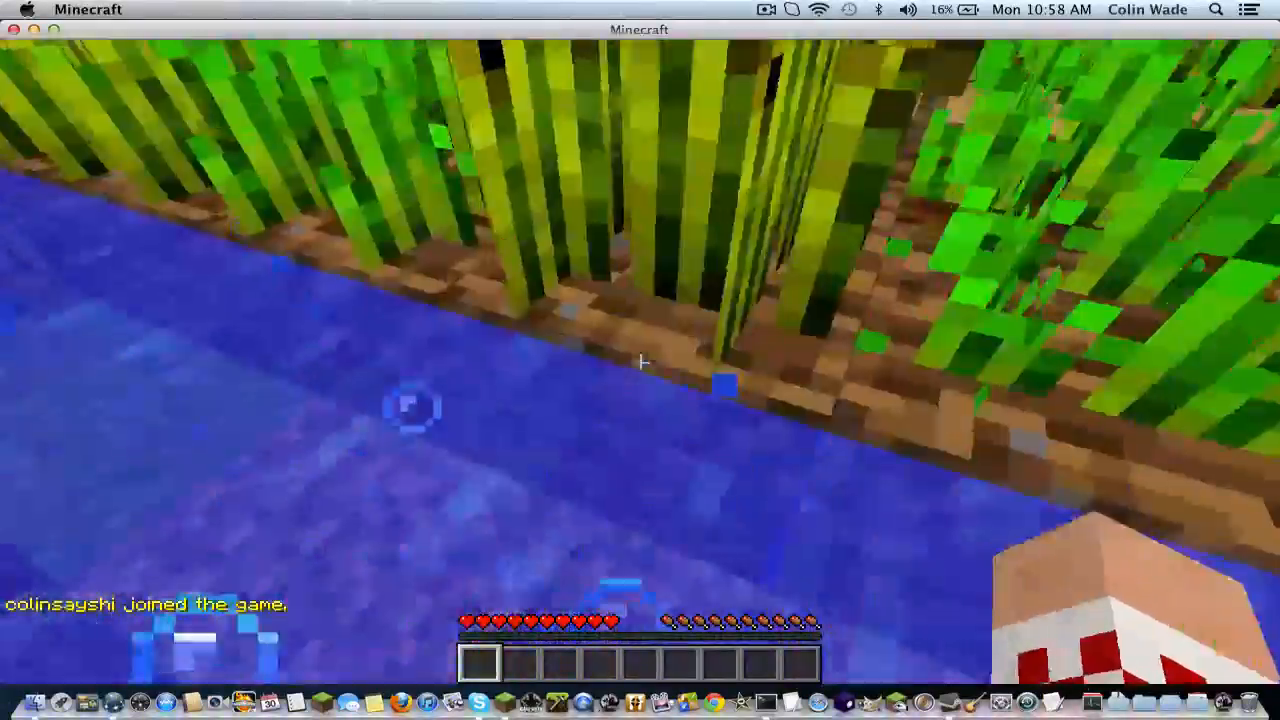
key(w)
key(space)
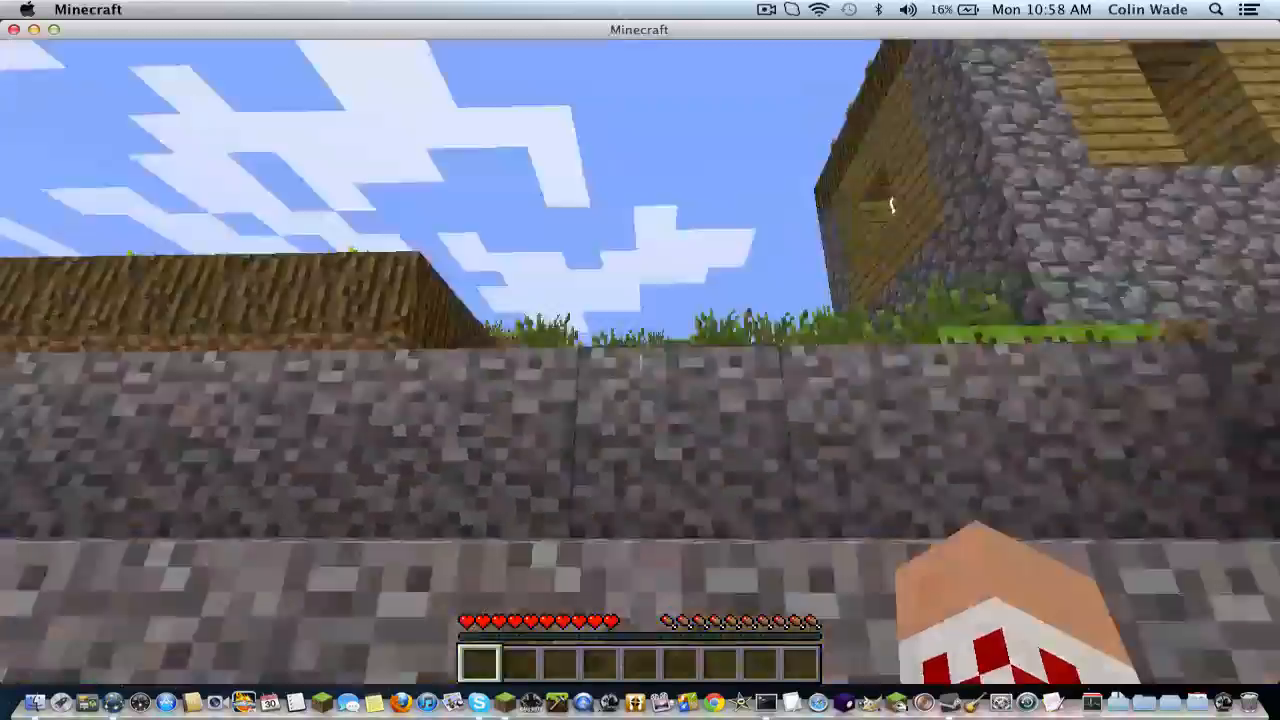
key(space)
key(w)
key(space)
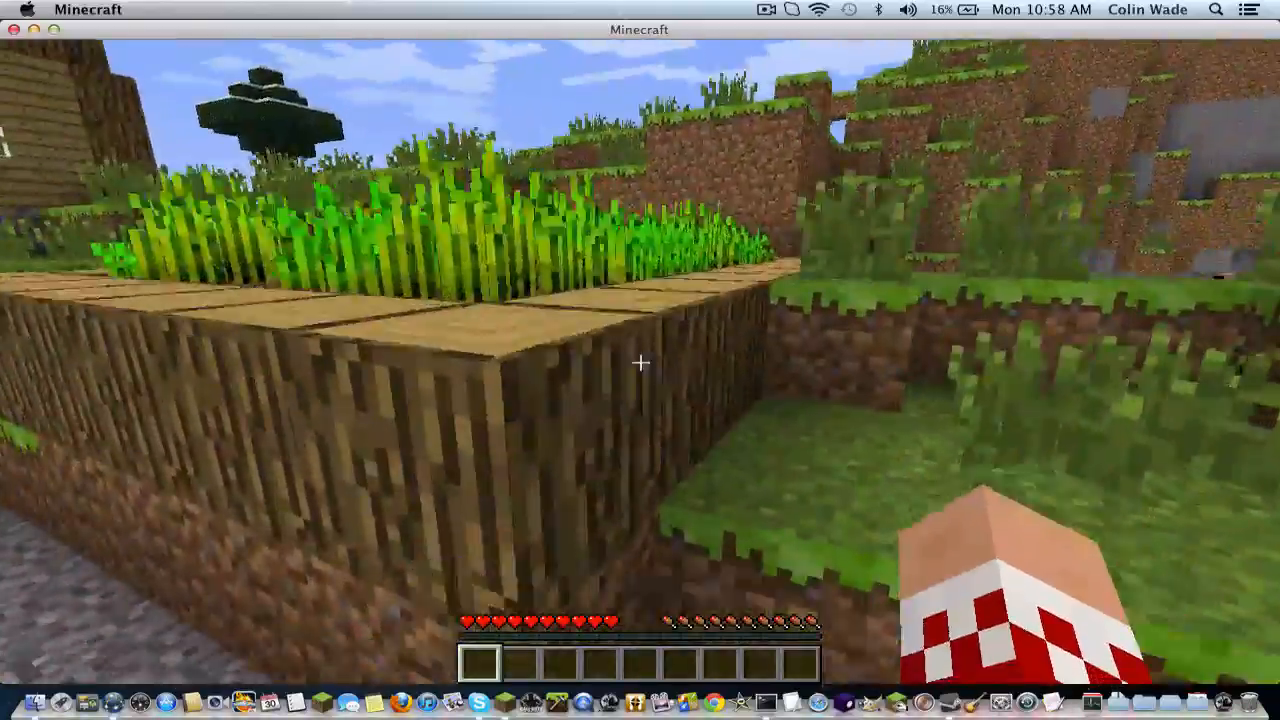
key(w)
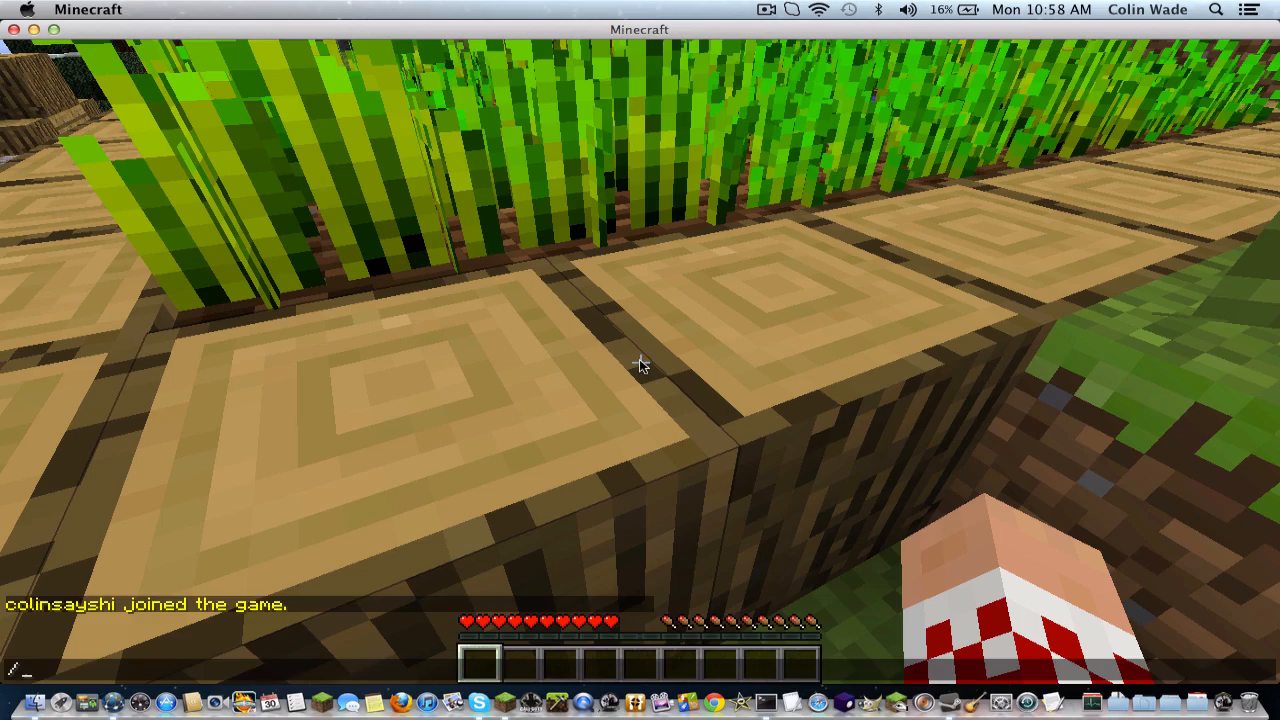
List the server's plugins with a chat command, and run it a second time beside the wheat farm.
key(w)
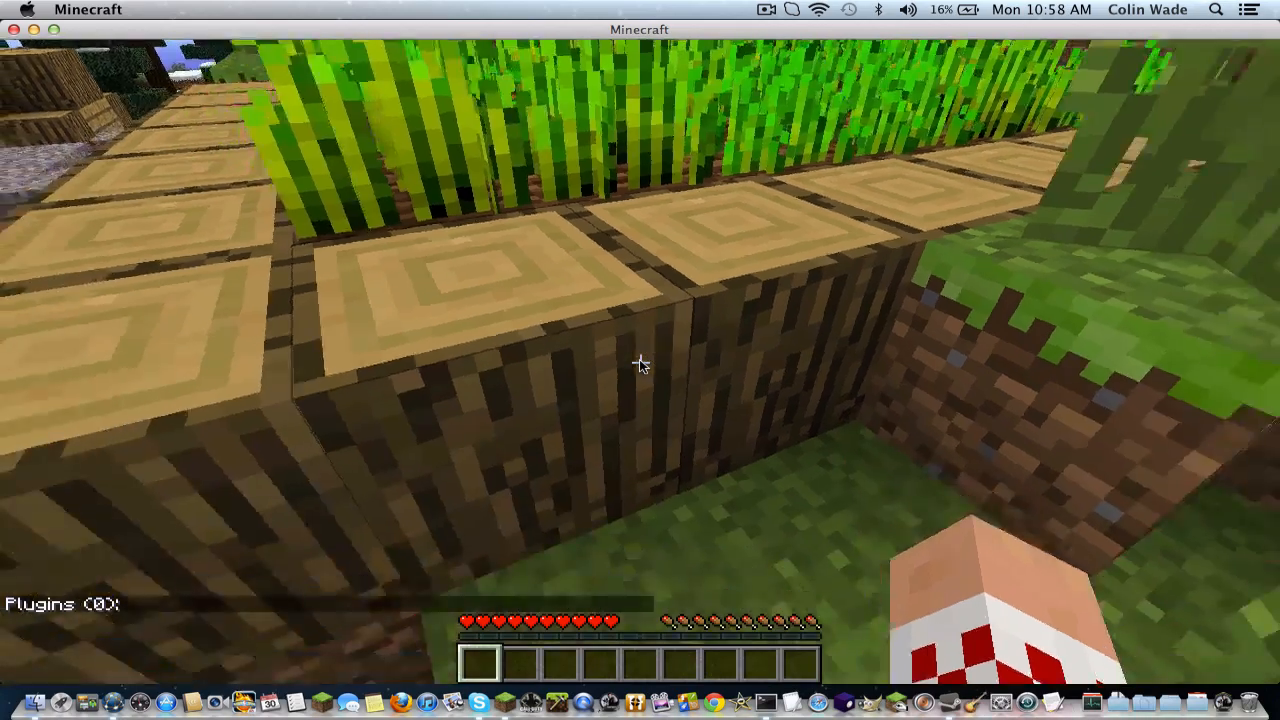
key(space)
key(slash)
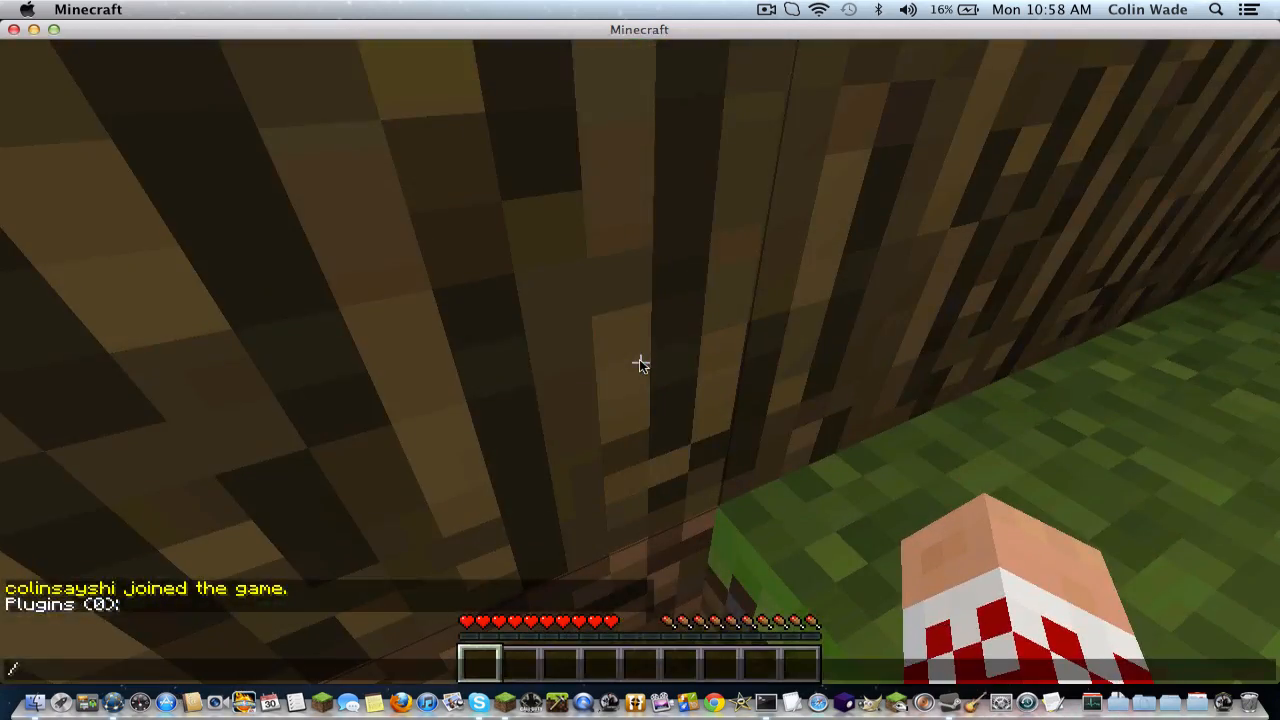
key(w)
key(space)
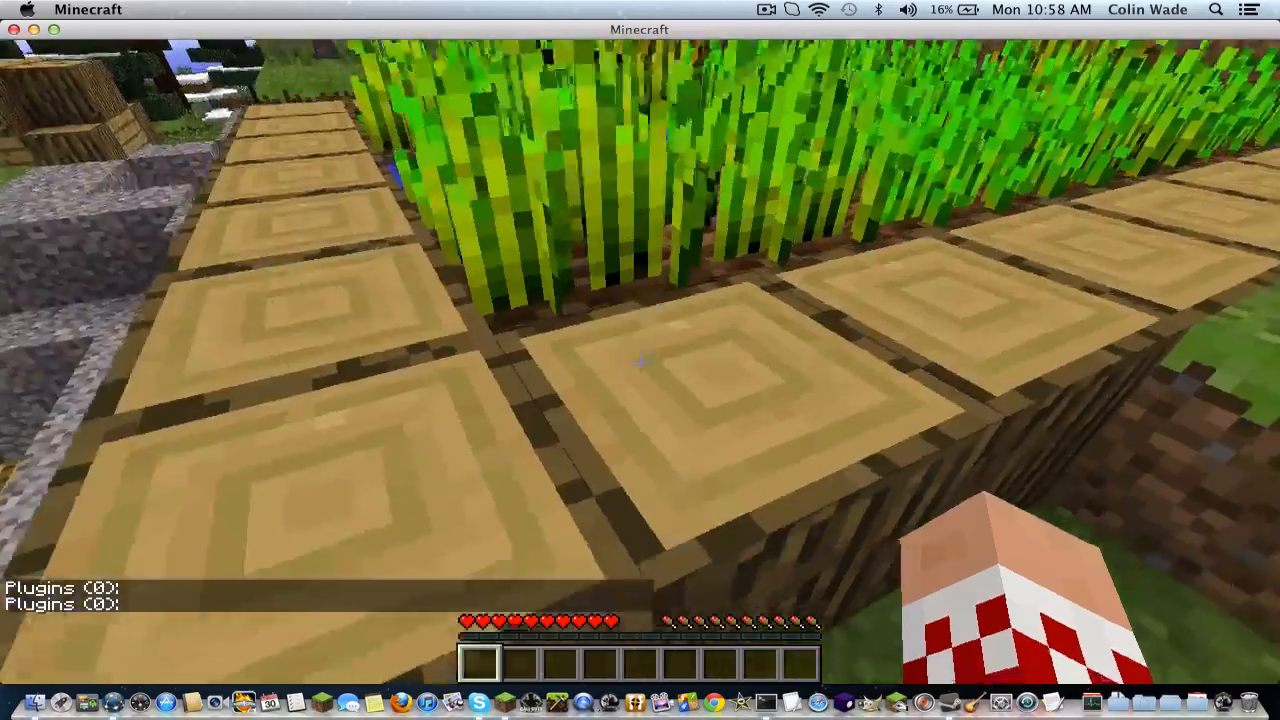
Walk along the farm's log border and past the wooden house onto the grassy hillside.
key(w)
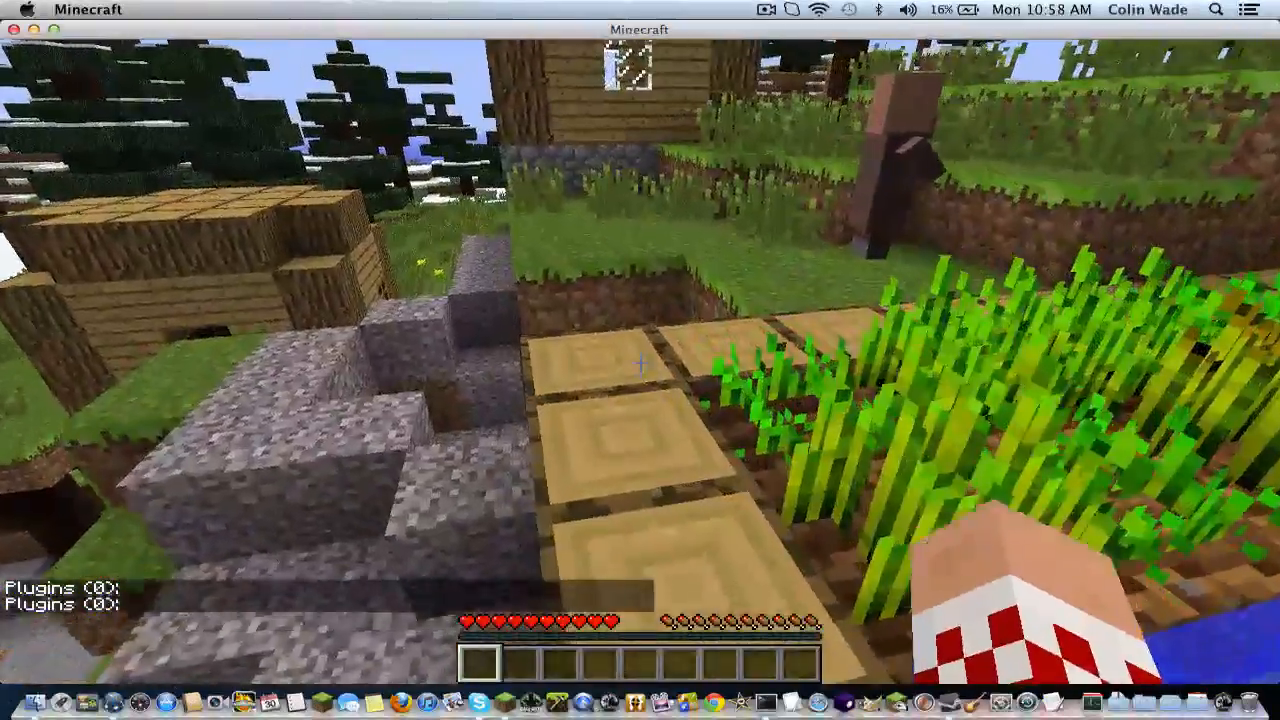
key(space)
key(w)
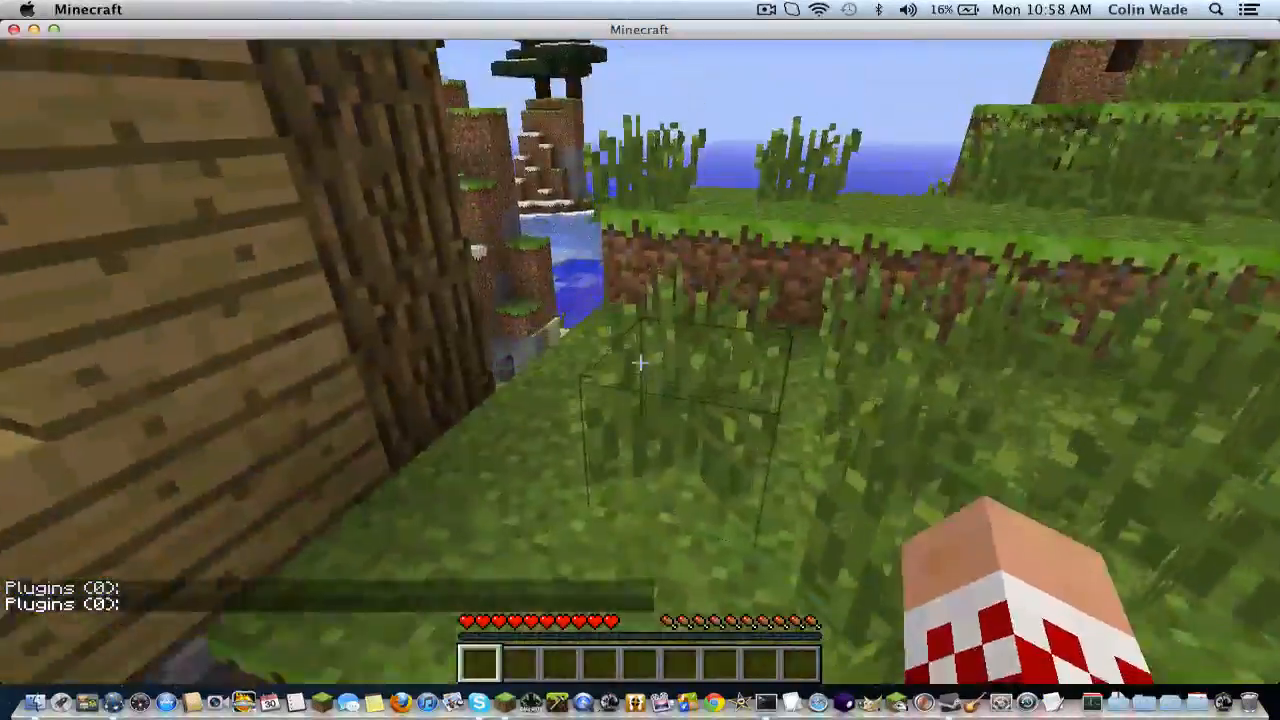
key(w)
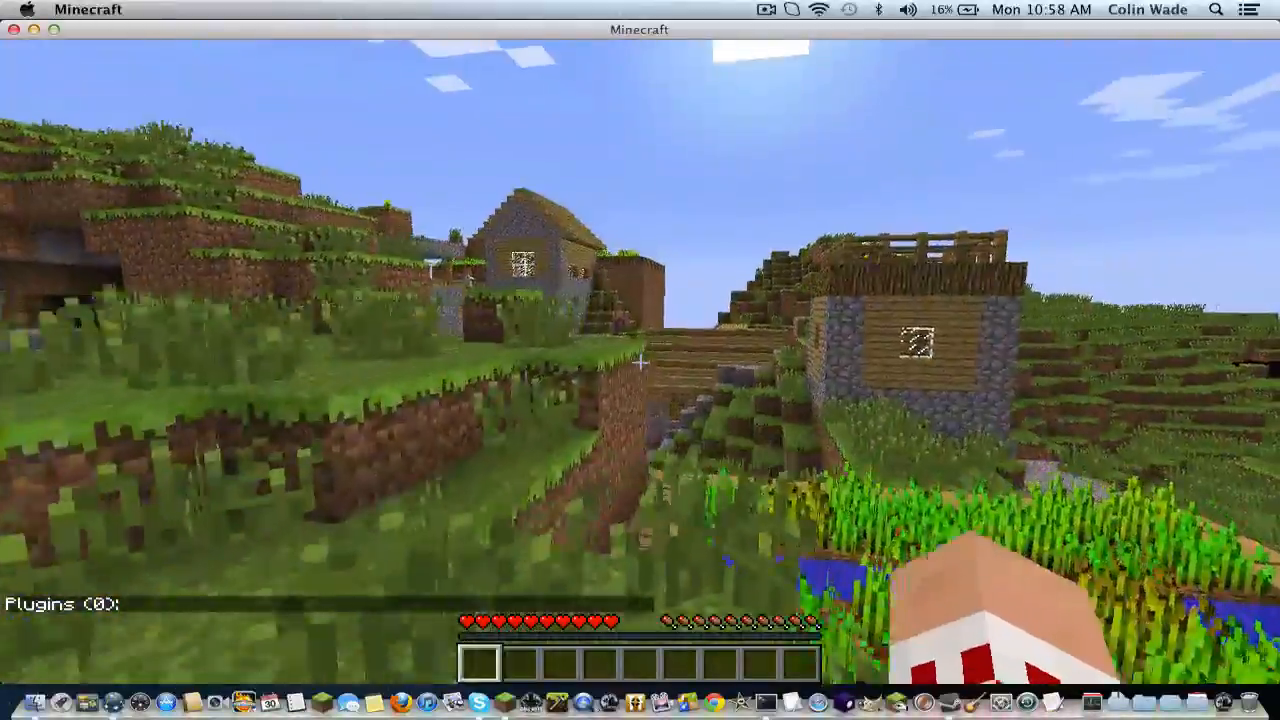
Dig up one grass block on the hill overlooking the wheat farm, and open the game menu.
key(w)
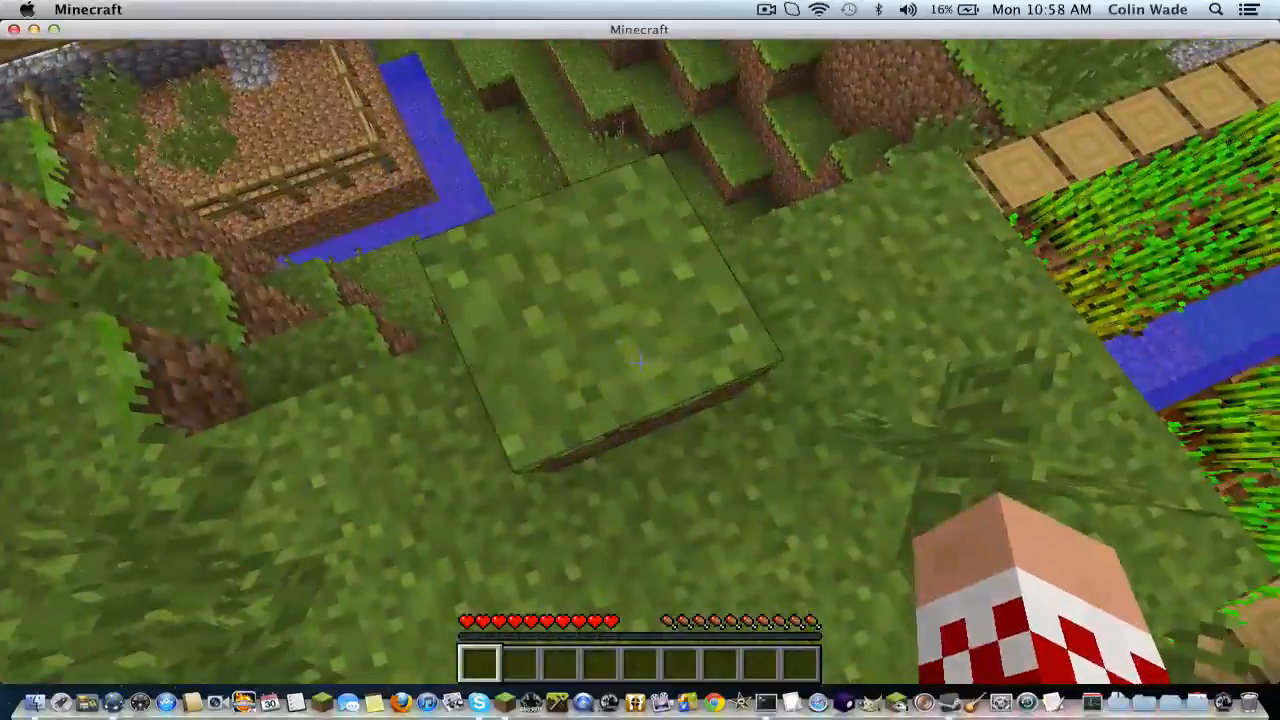
click(640, 362)
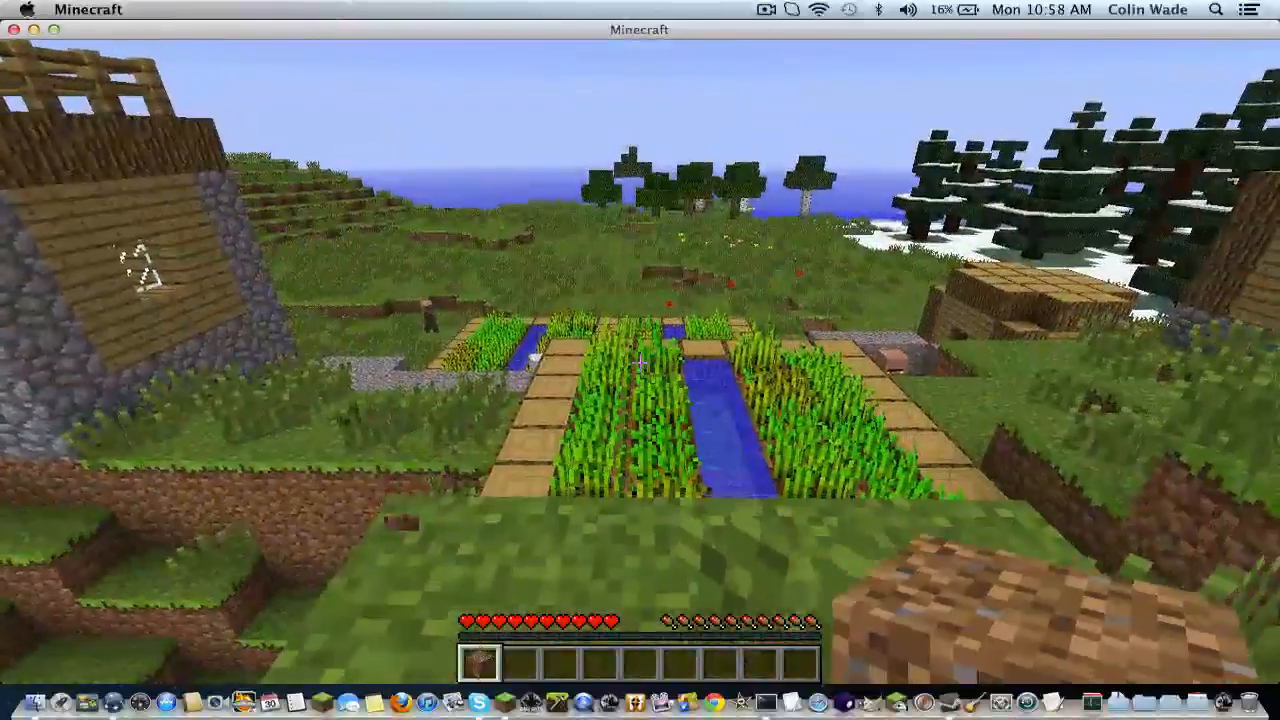
key(Escape)
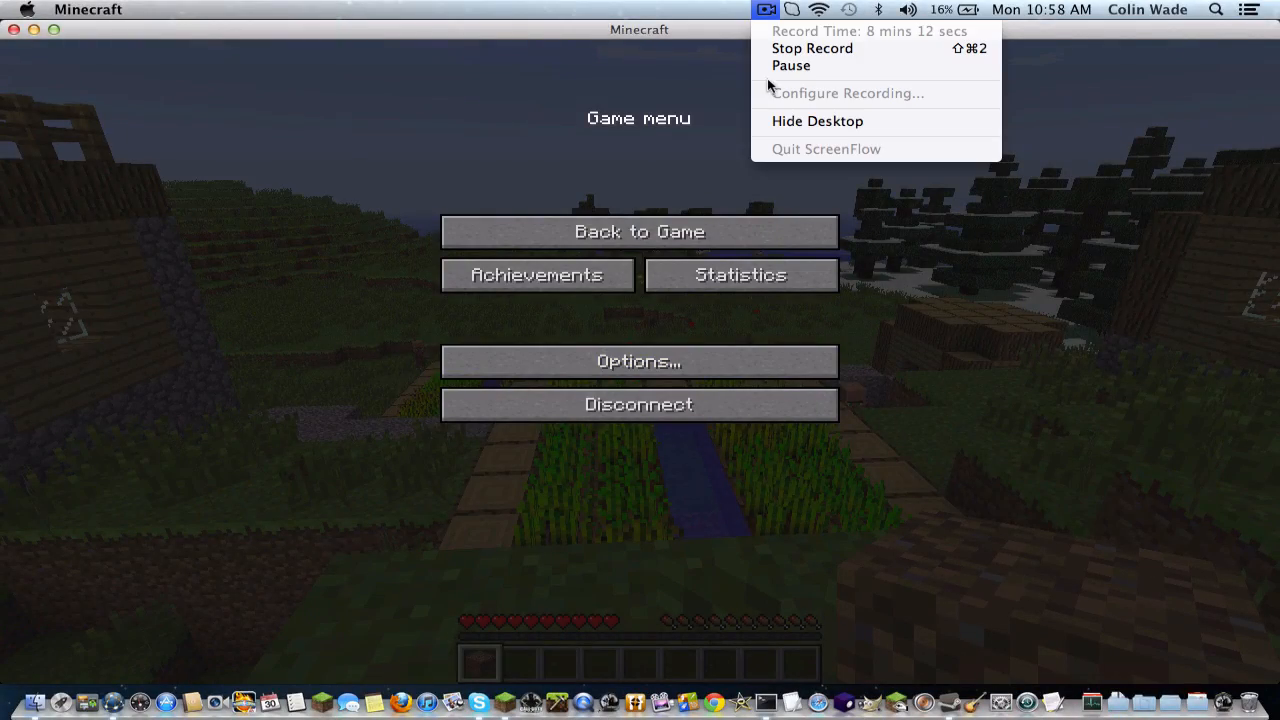